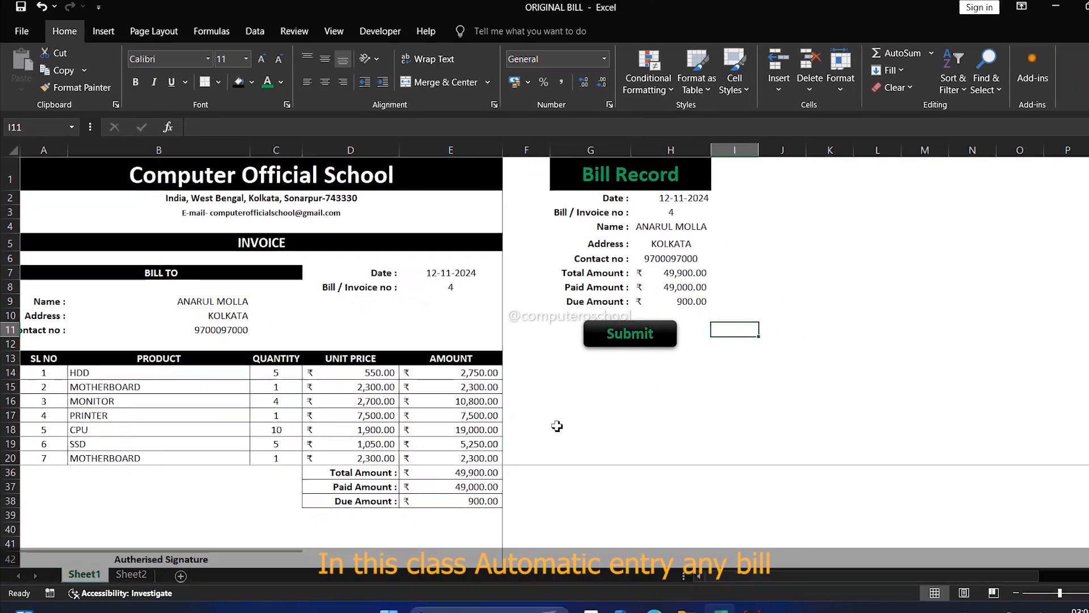
Check the saved records on Sheet2, and set the Bill / Invoice no on the Sheet1 invoice to 5.
left_click(125, 553)
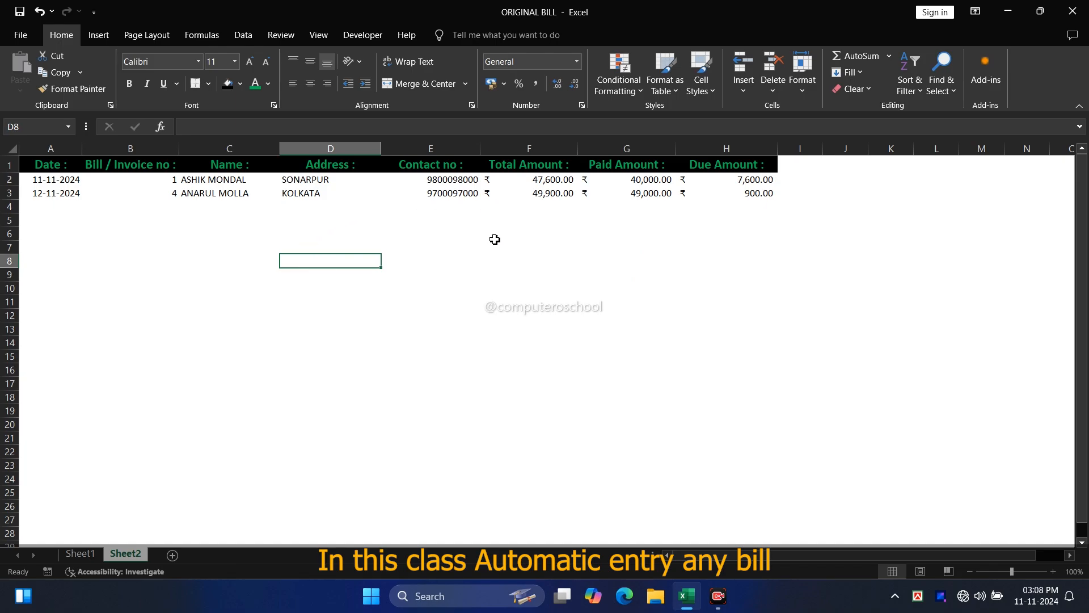
left_click(81, 559)
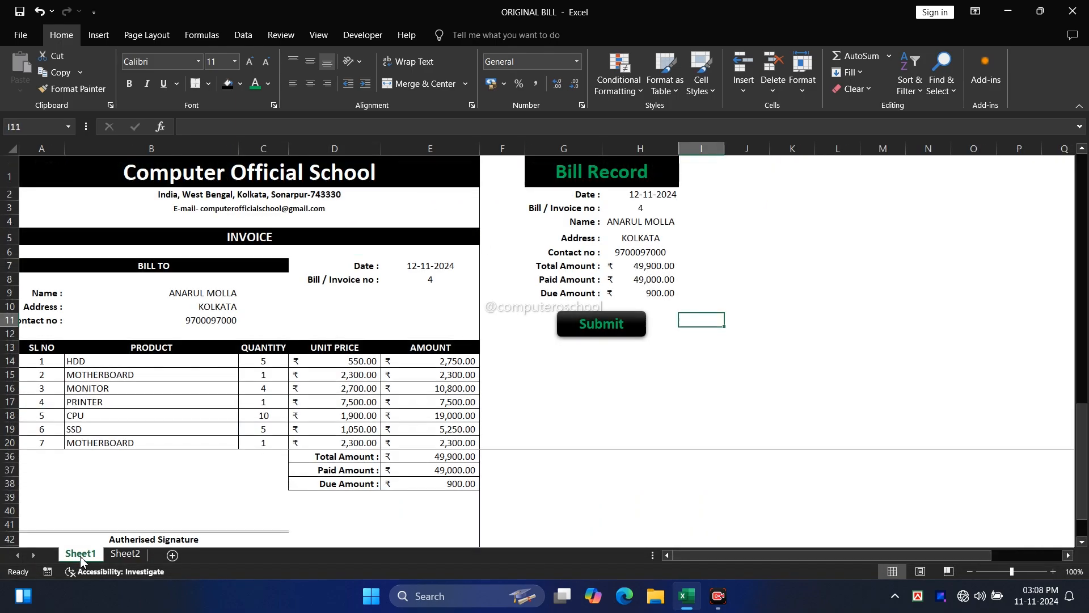
left_click(431, 280)
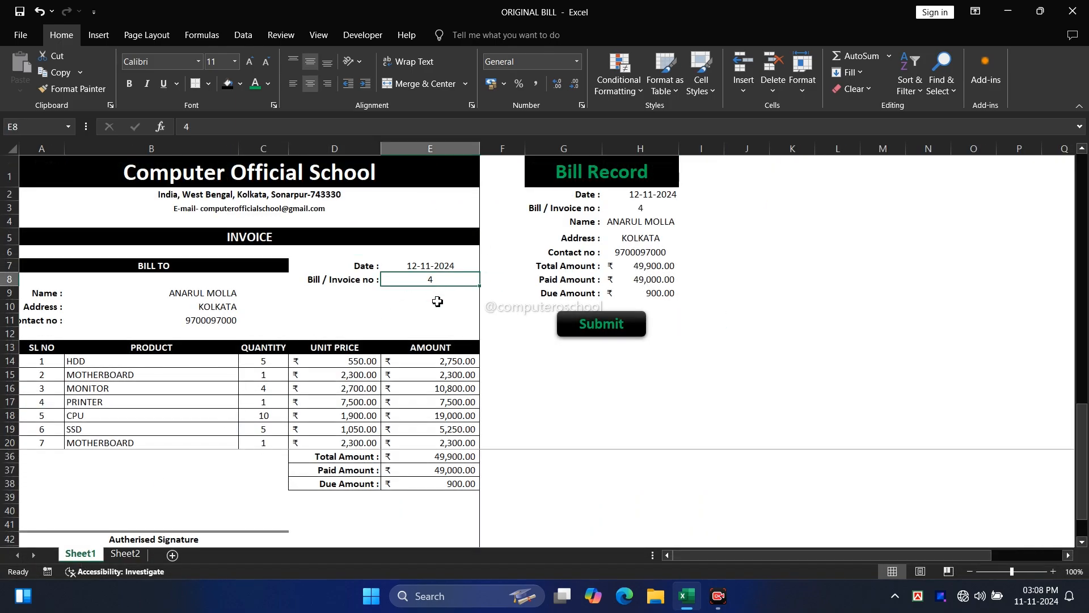
type("5")
key("Return")
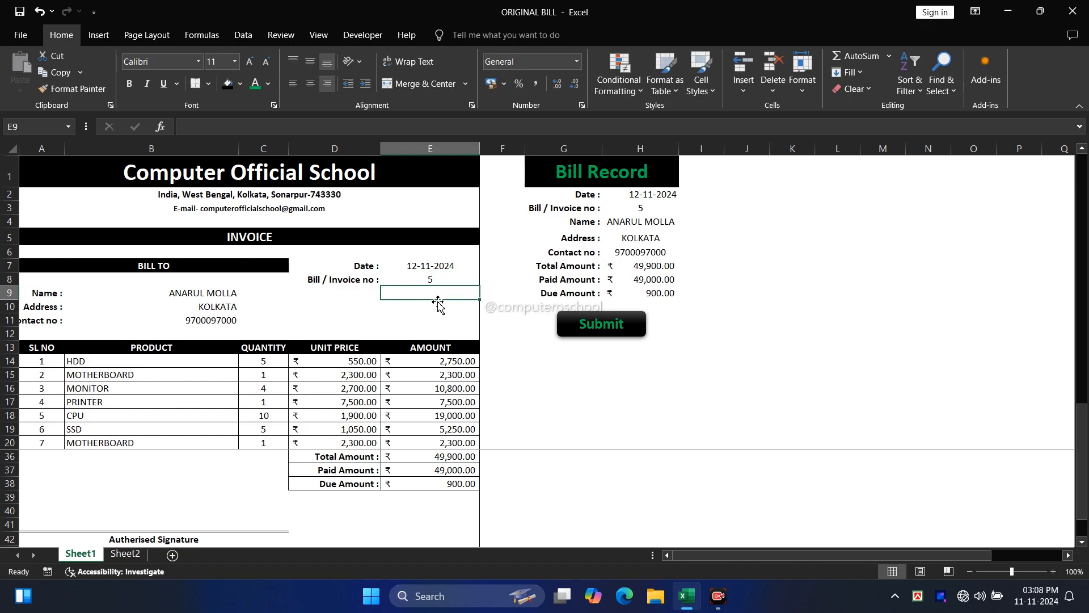
Replace the customer's name, address and contact number in the invoice's Bill To section with another customer's details.
left_click(204, 293)
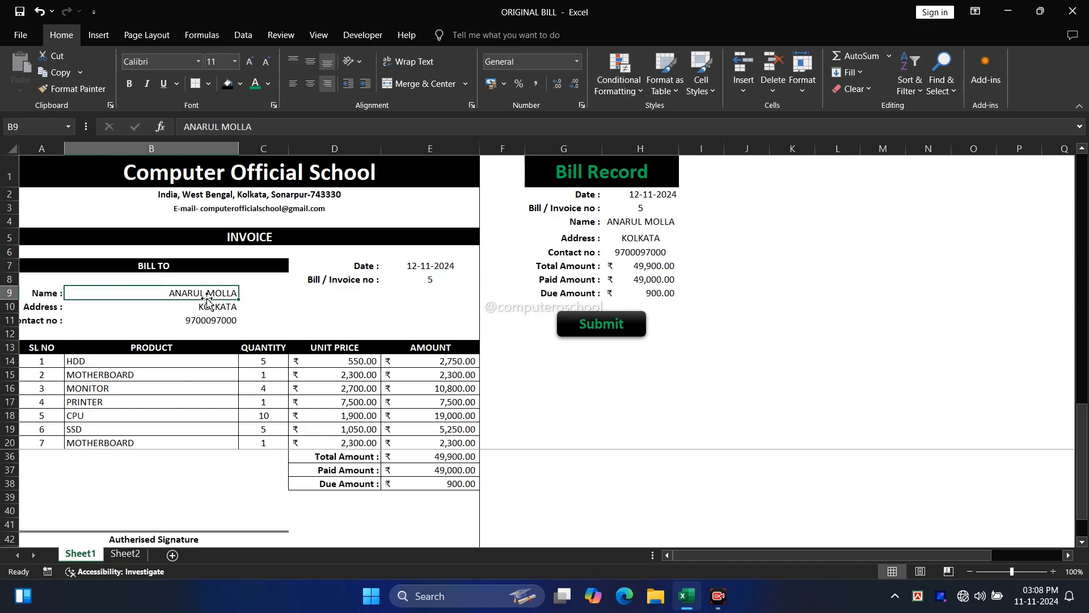
key("ctrl+z")
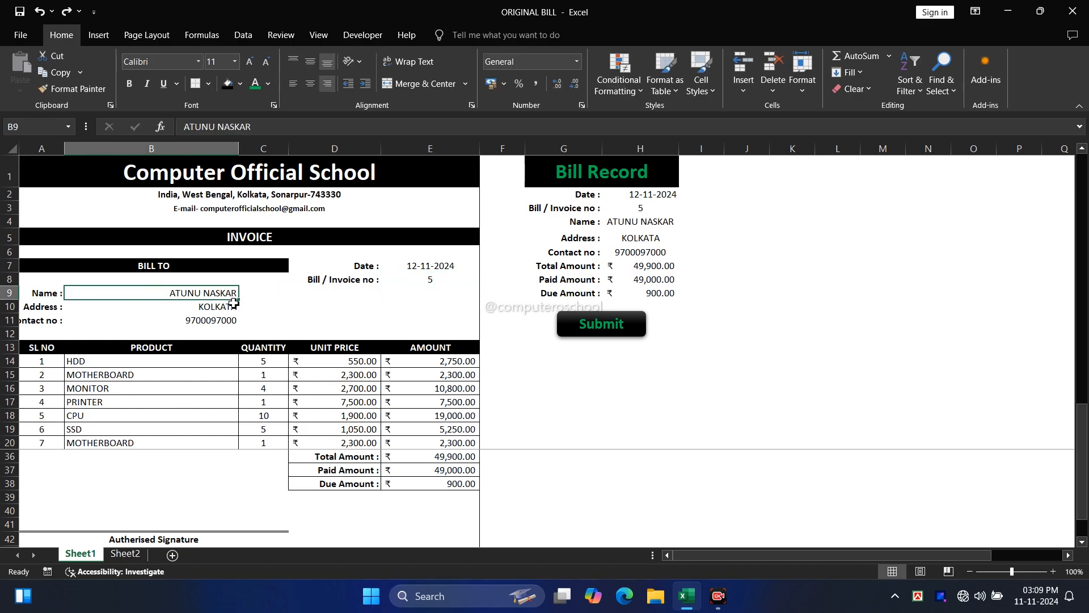
left_click(230, 309)
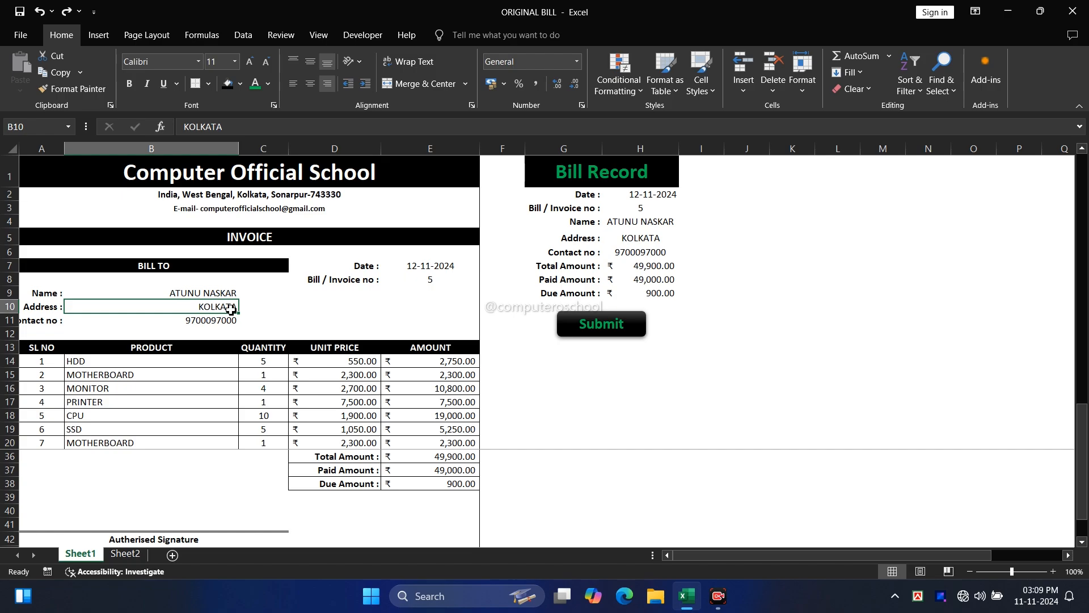
type("kALIT")
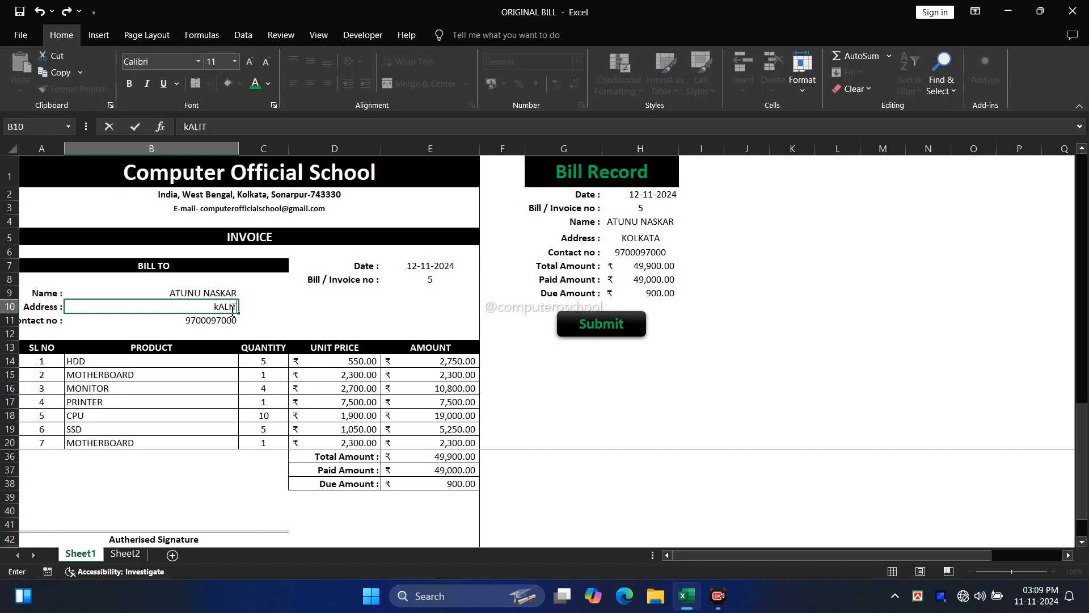
type("A")
key("Return")
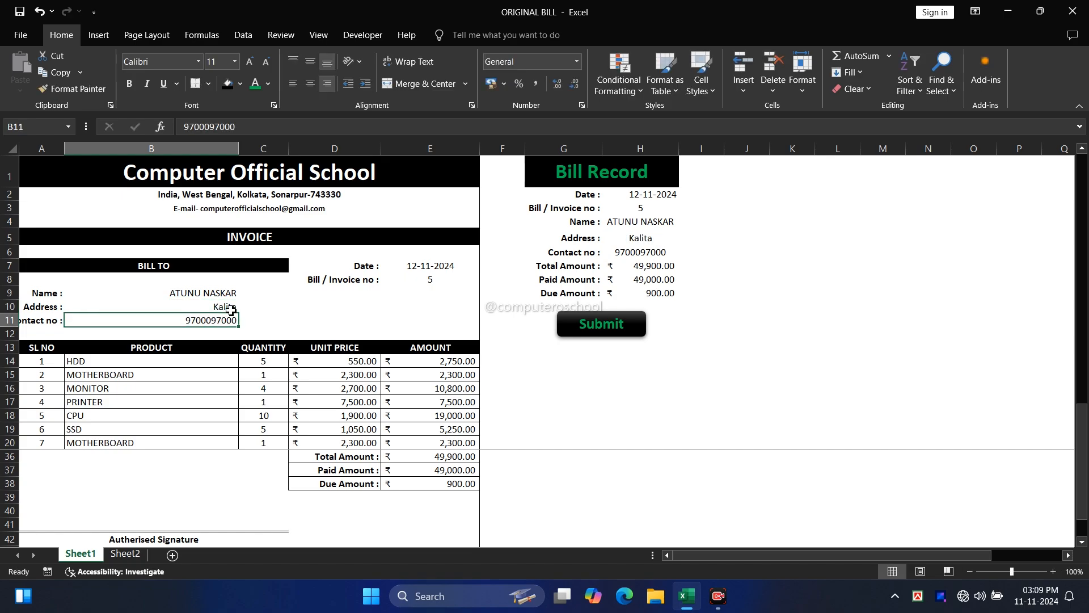
type("9")
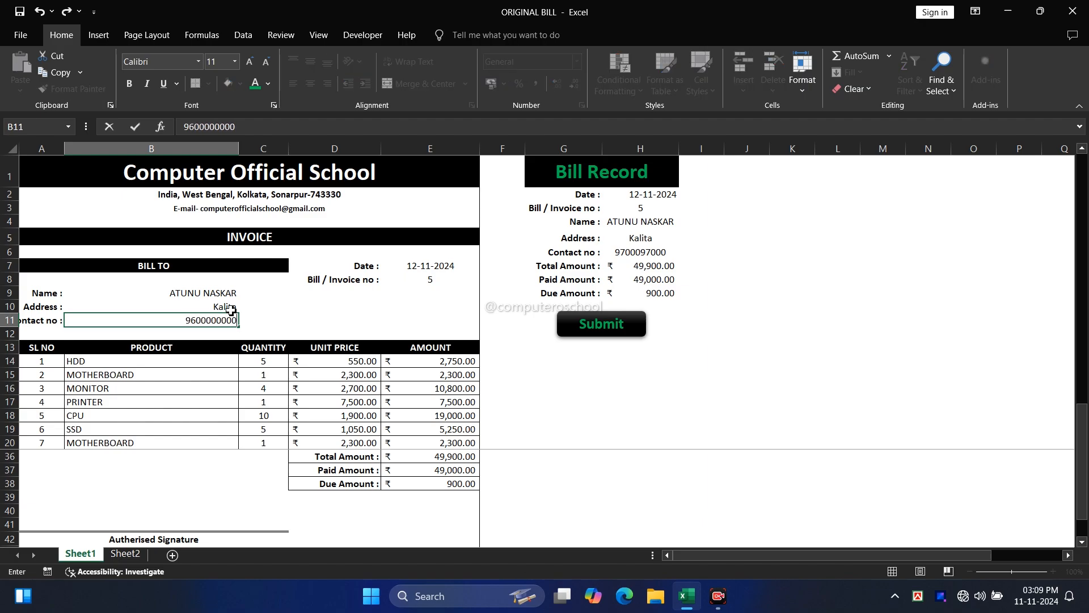
Change the product on the invoice's second item line to SMPS.
left_click(223, 376)
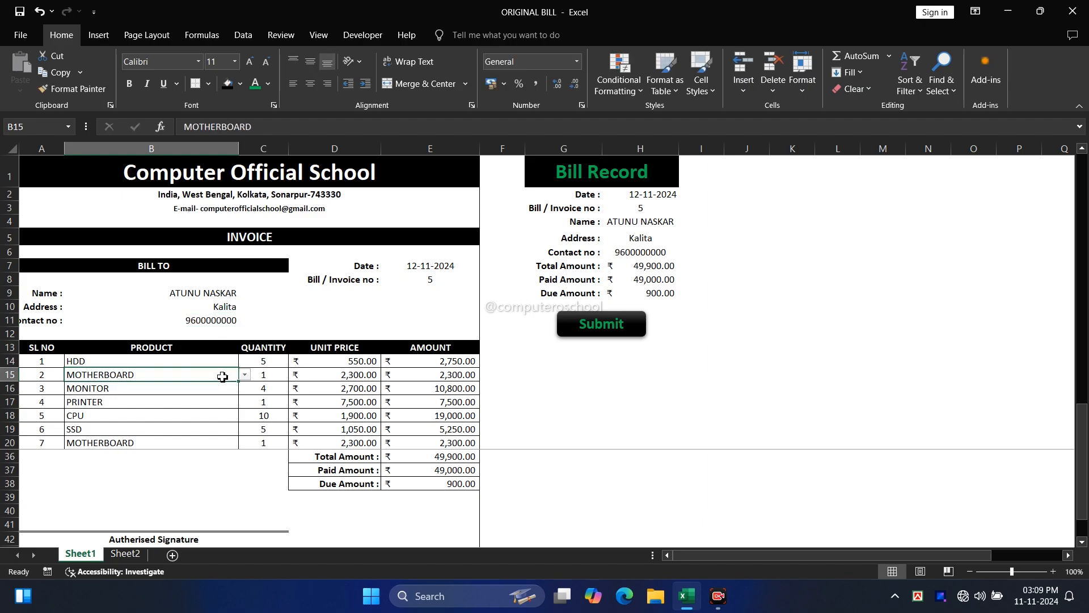
left_click(244, 375)
left_click(176, 434)
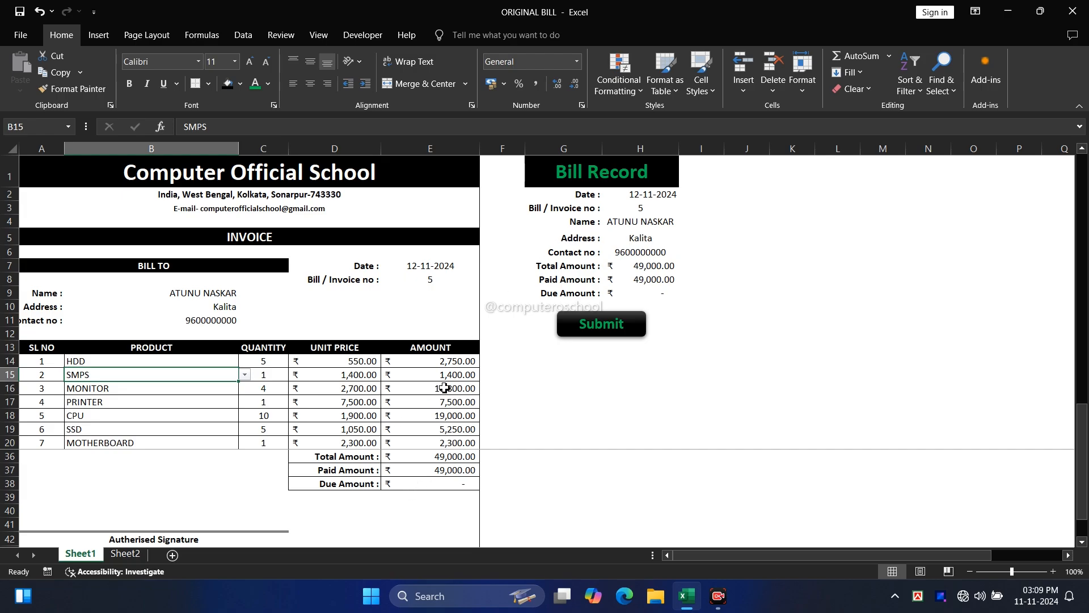
Set the invoice's Paid Amount to 48000.
left_click(450, 458)
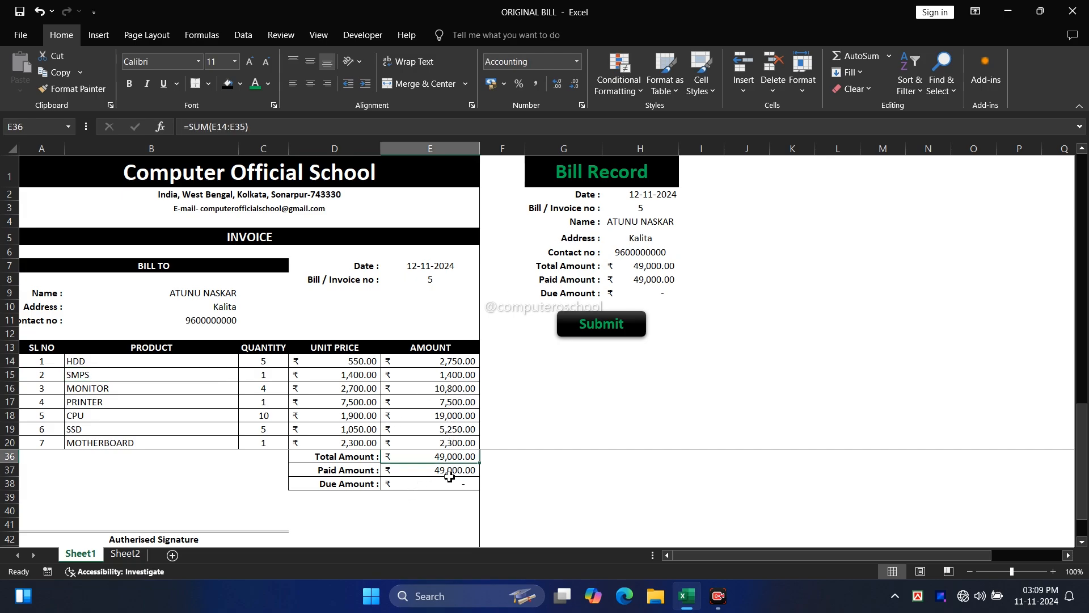
left_click(442, 473)
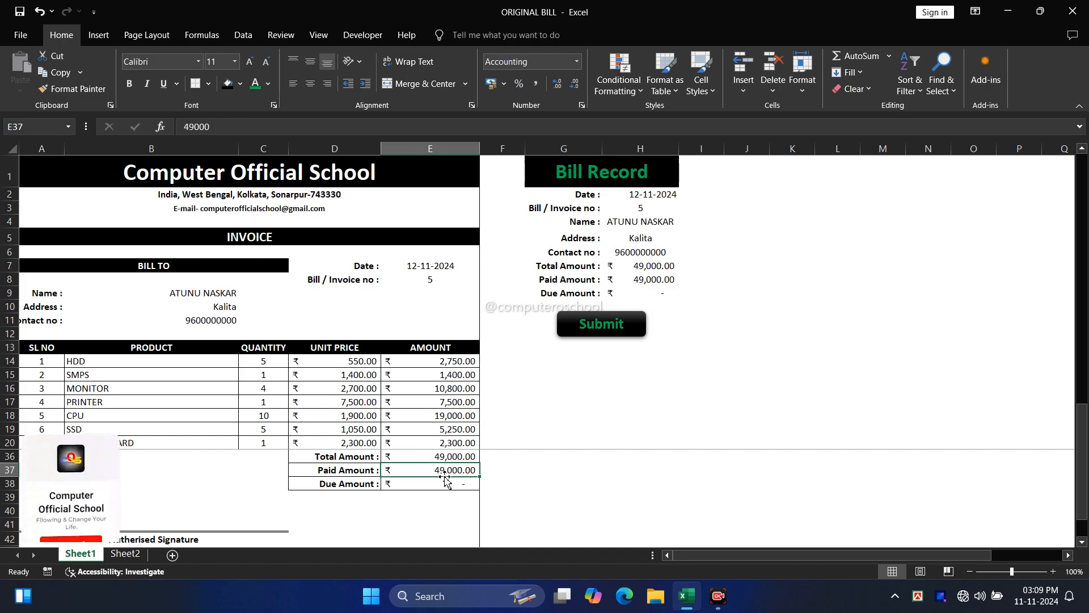
type("48,000")
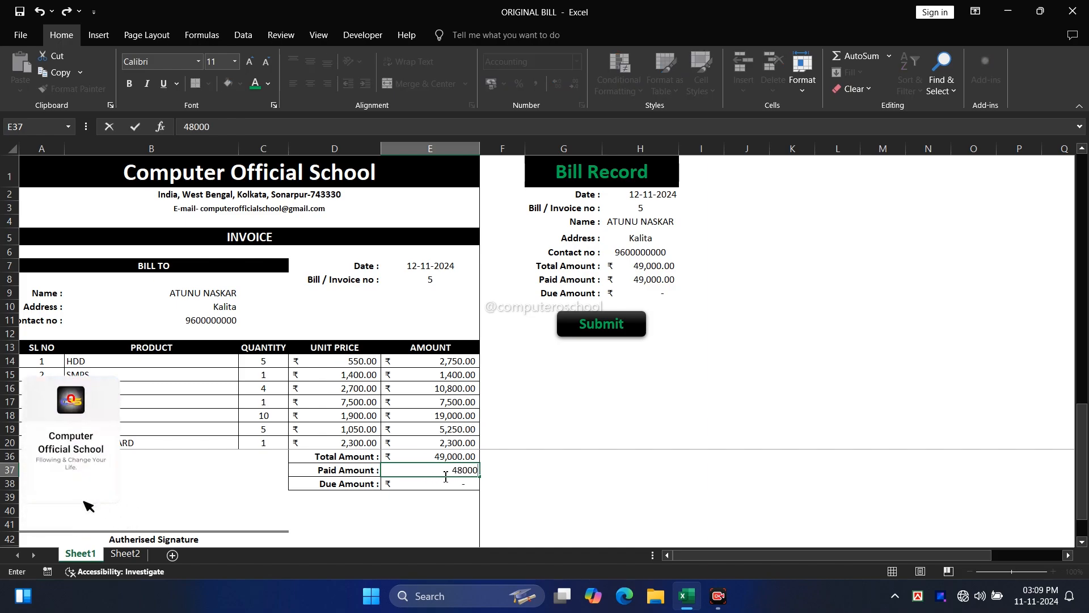
key("Return")
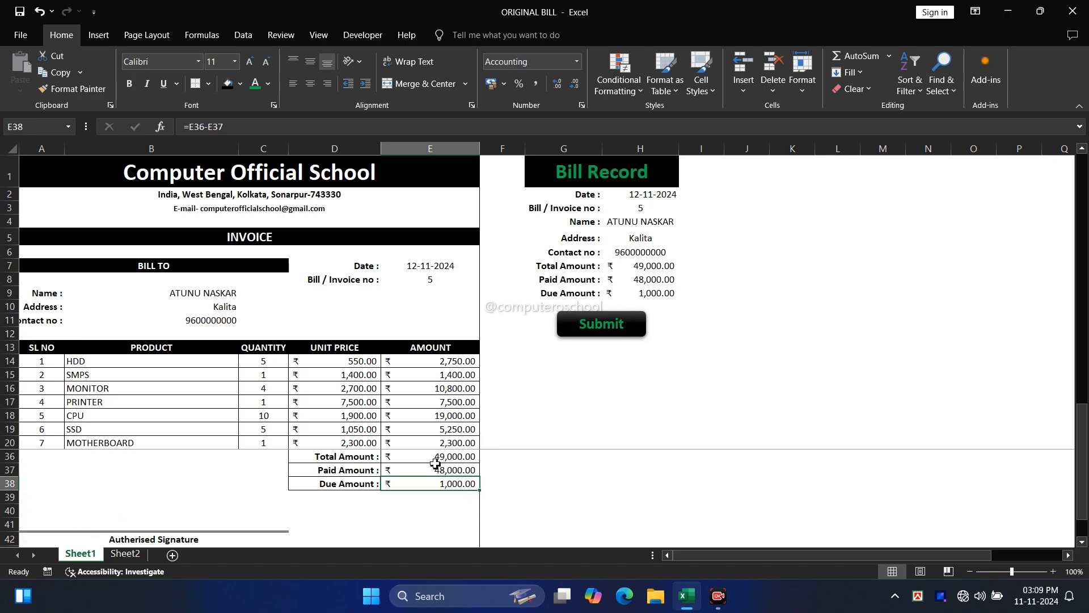
Submit the Bill Record from Sheet1 and compare the record list on Sheet2 before and after.
left_click(127, 556)
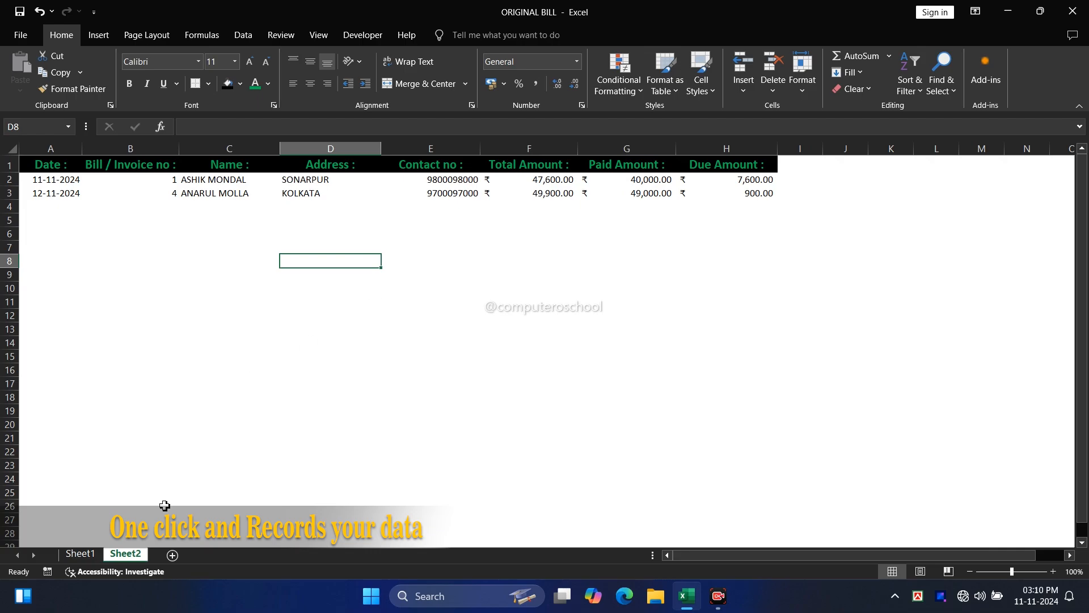
left_click(94, 548)
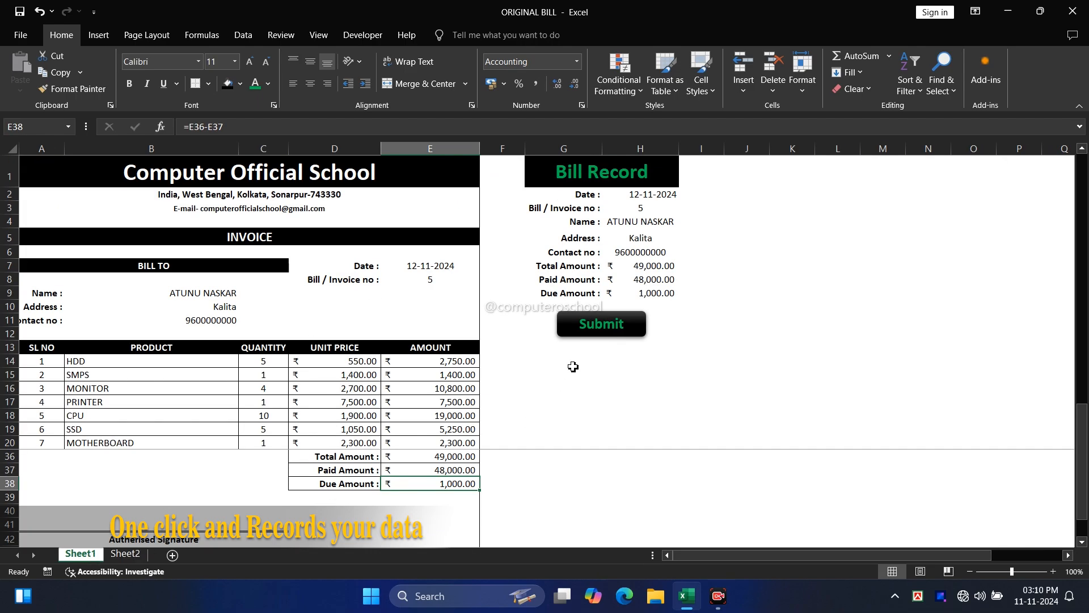
left_click(596, 336)
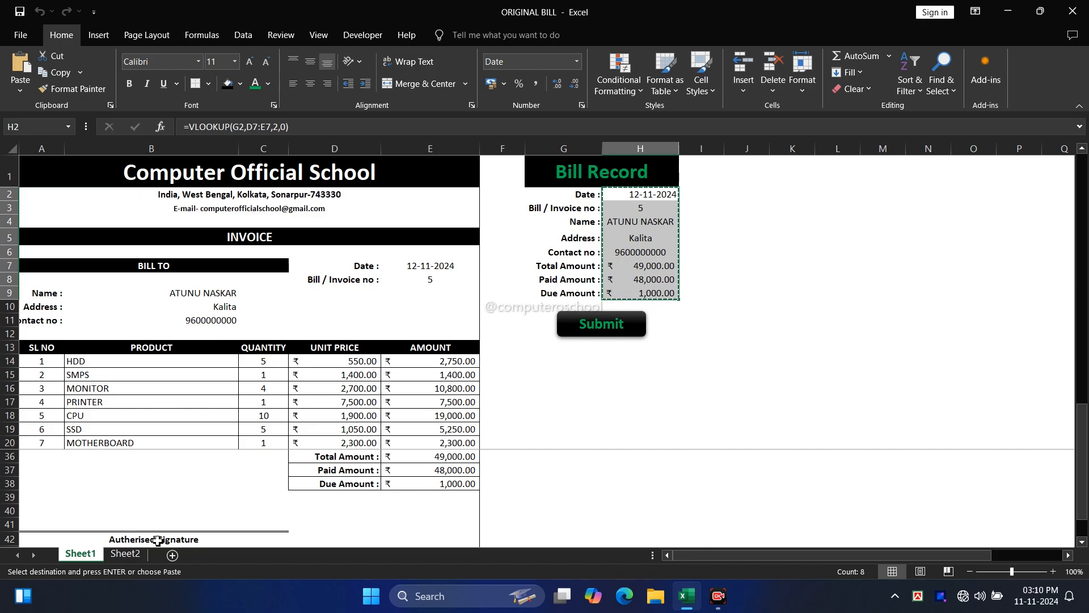
left_click(125, 553)
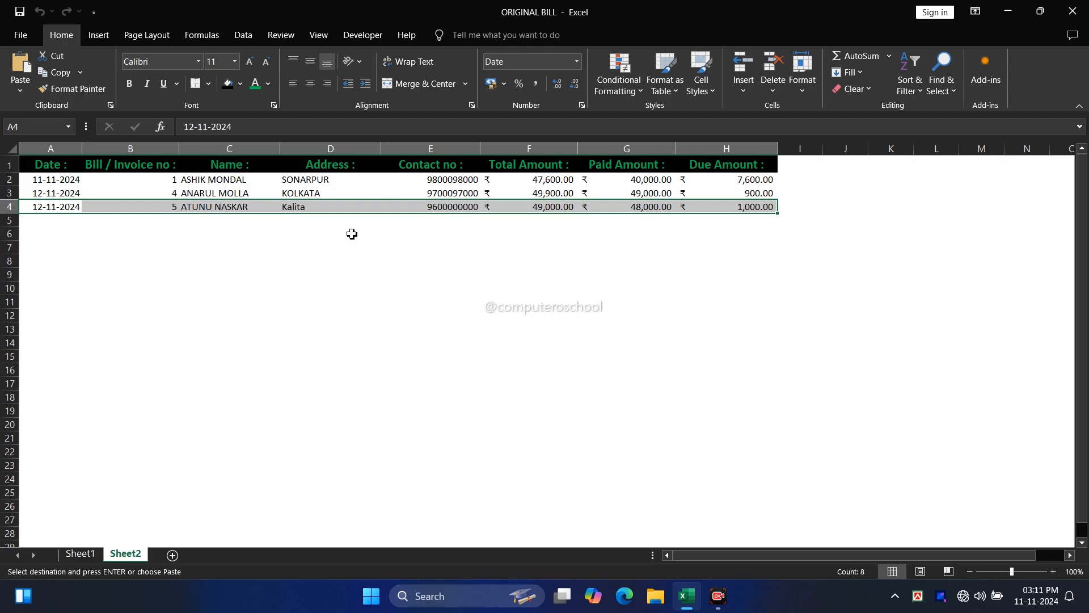
Enter the heading "Data rocord" in cell G1 beside the invoice on Sheet1.
left_click(80, 553)
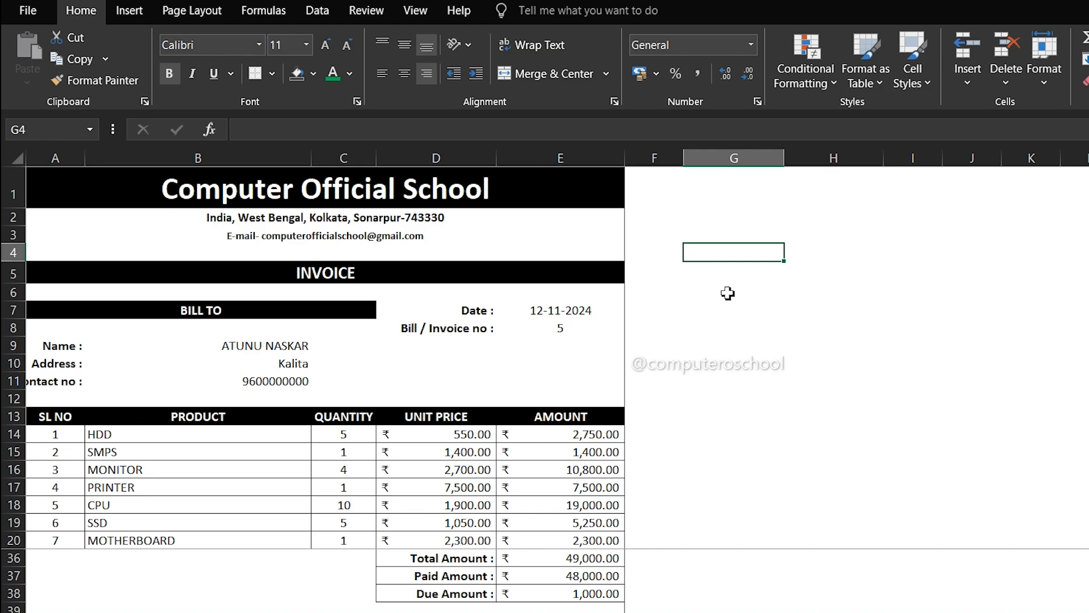
left_click(724, 192)
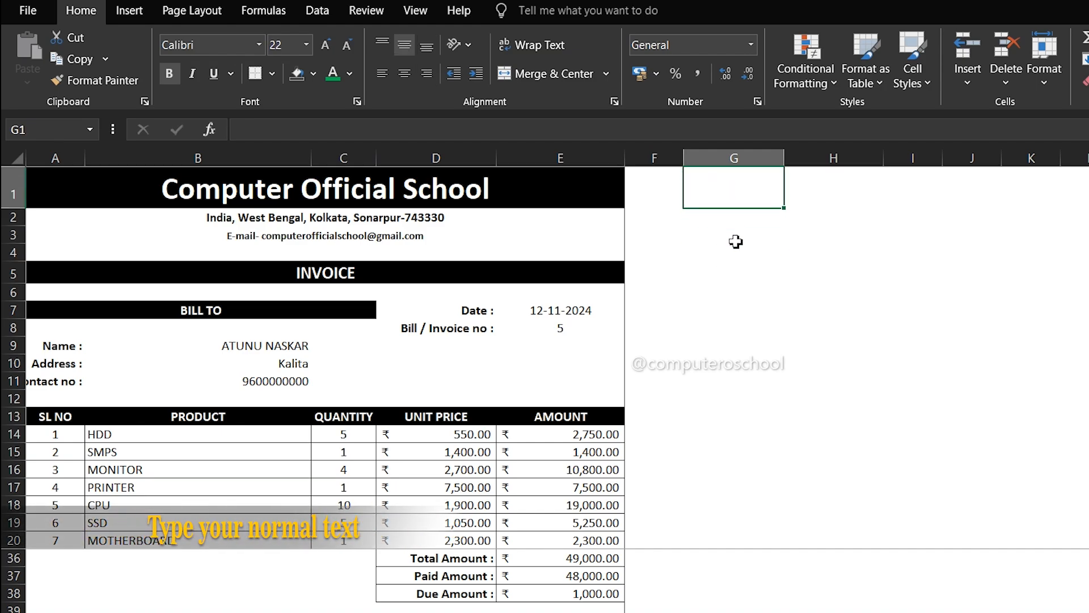
type("Data rocord")
key("ctrl+Return")
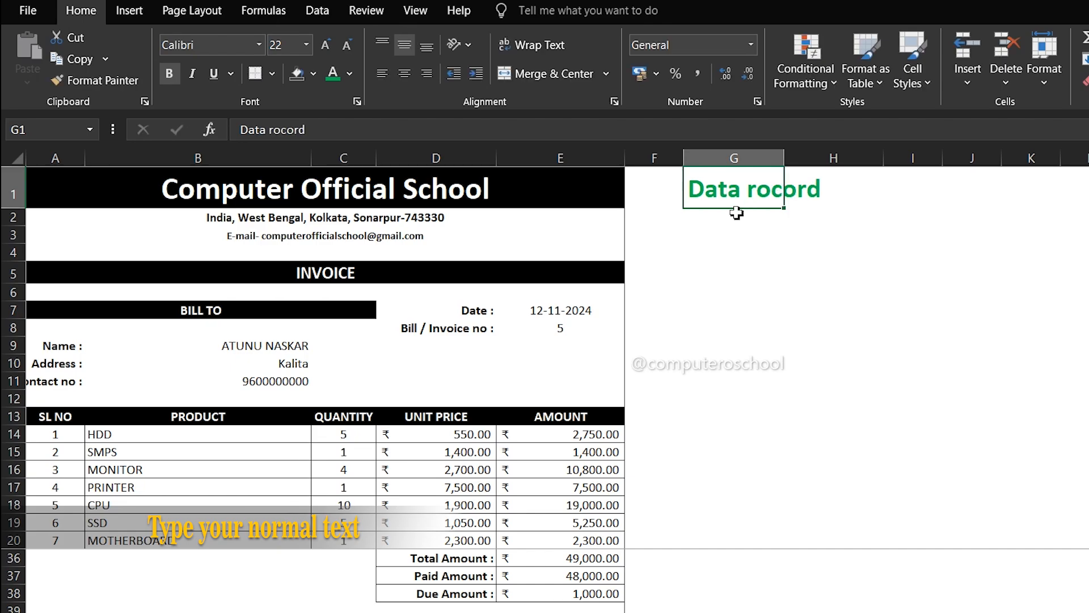
Turn on gridlines for the invoice sheet.
left_click(780, 221)
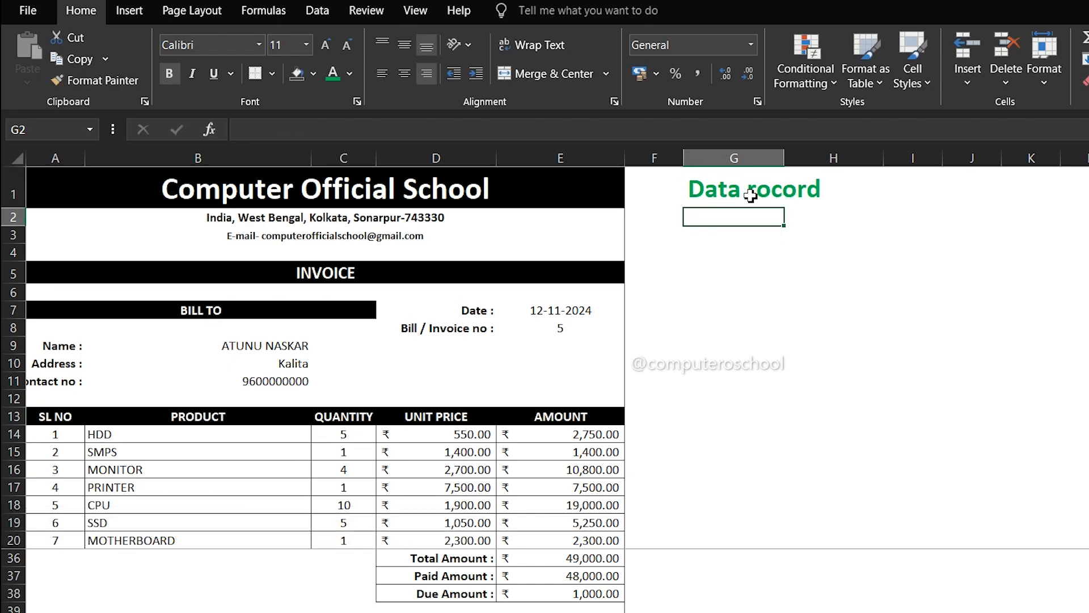
left_click(729, 188)
left_click(417, 11)
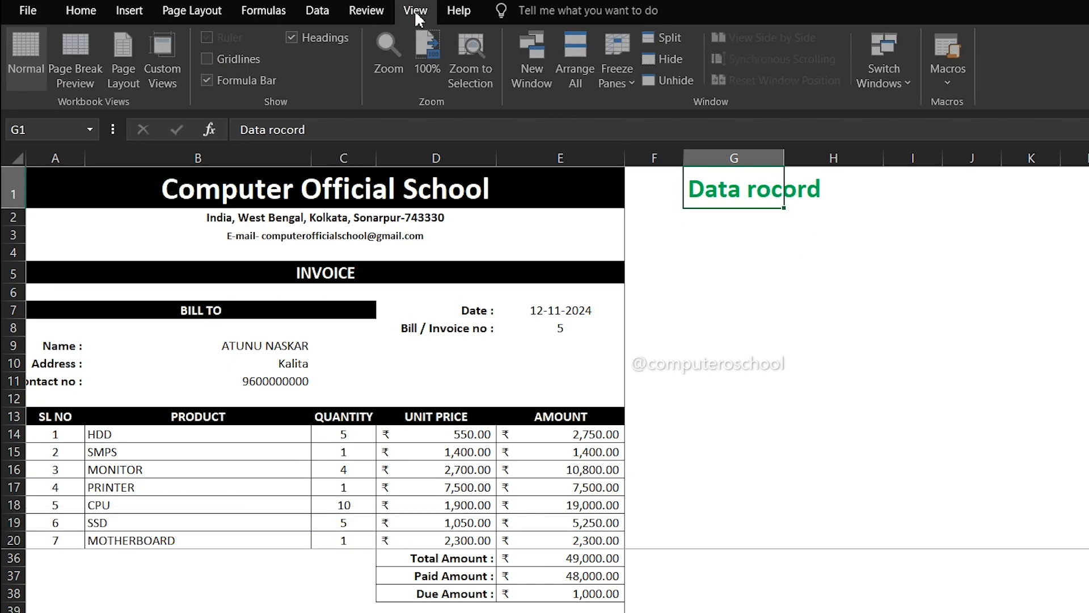
left_click(207, 58)
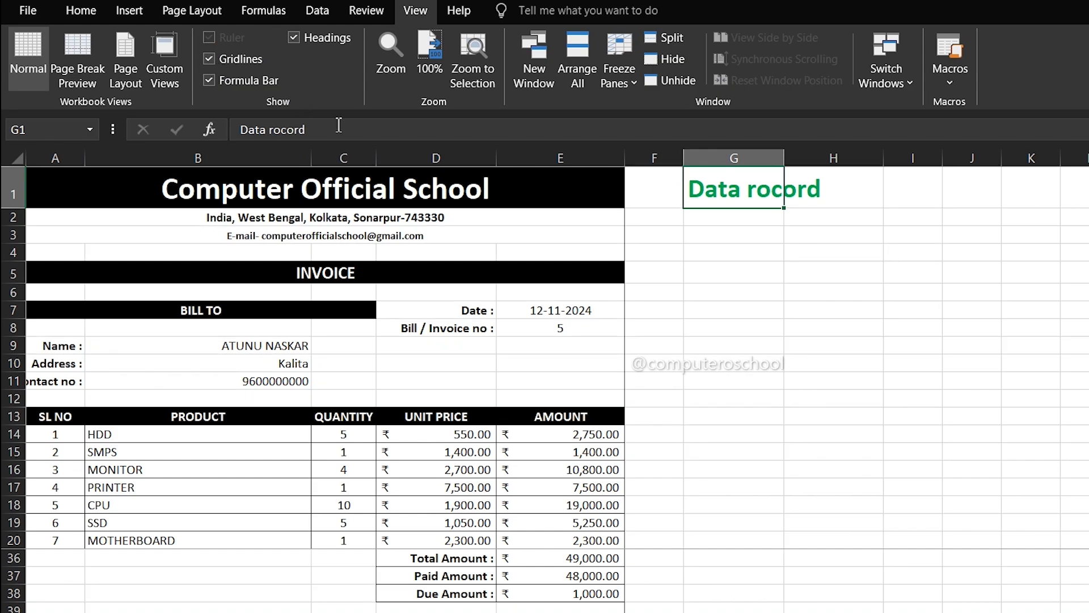
Copy the invoice's "Date :" label into cell G2 under the record heading.
left_click(689, 219)
left_click(705, 236)
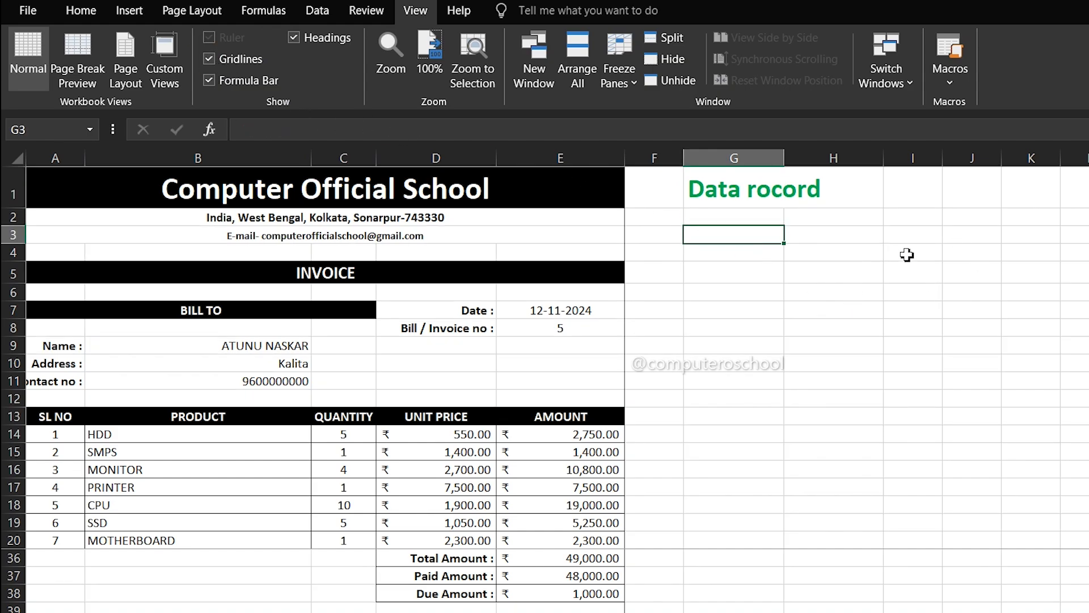
left_click(759, 215)
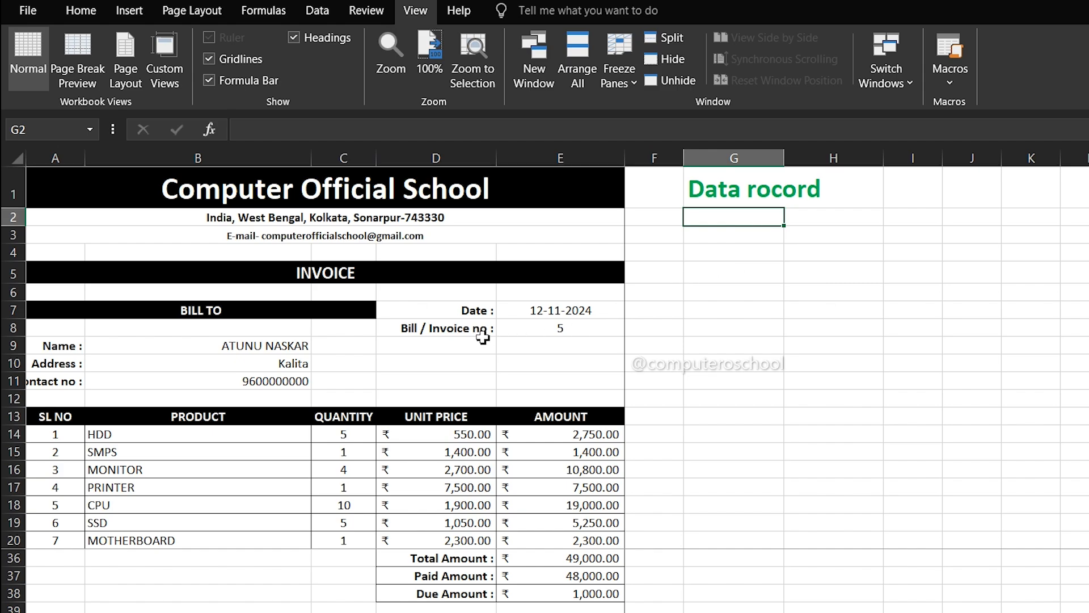
left_click(471, 309)
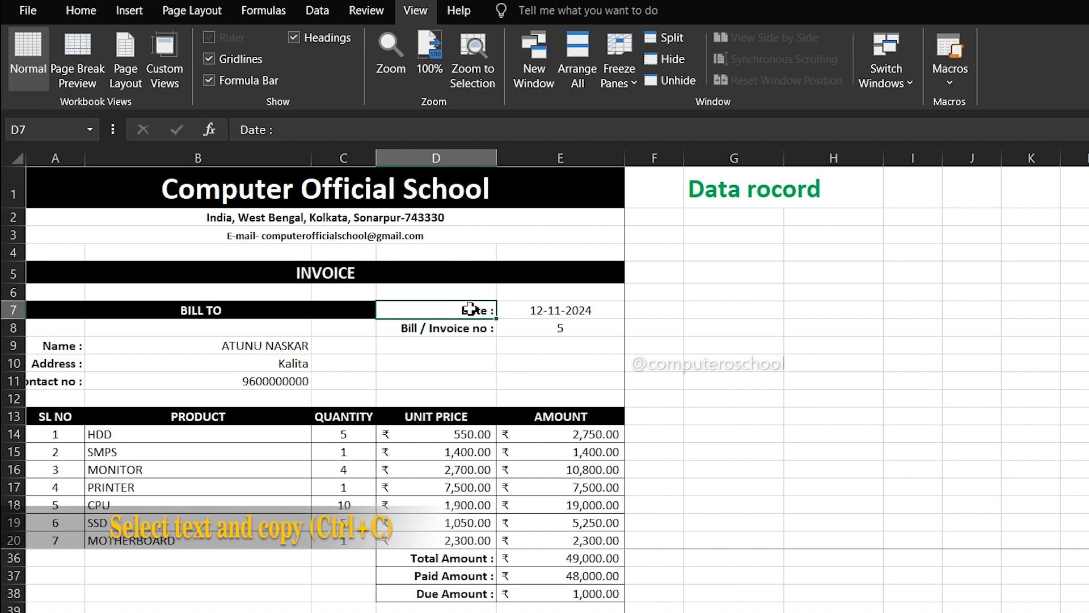
key("ctrl+c")
left_click(700, 221)
key("ctrl+v")
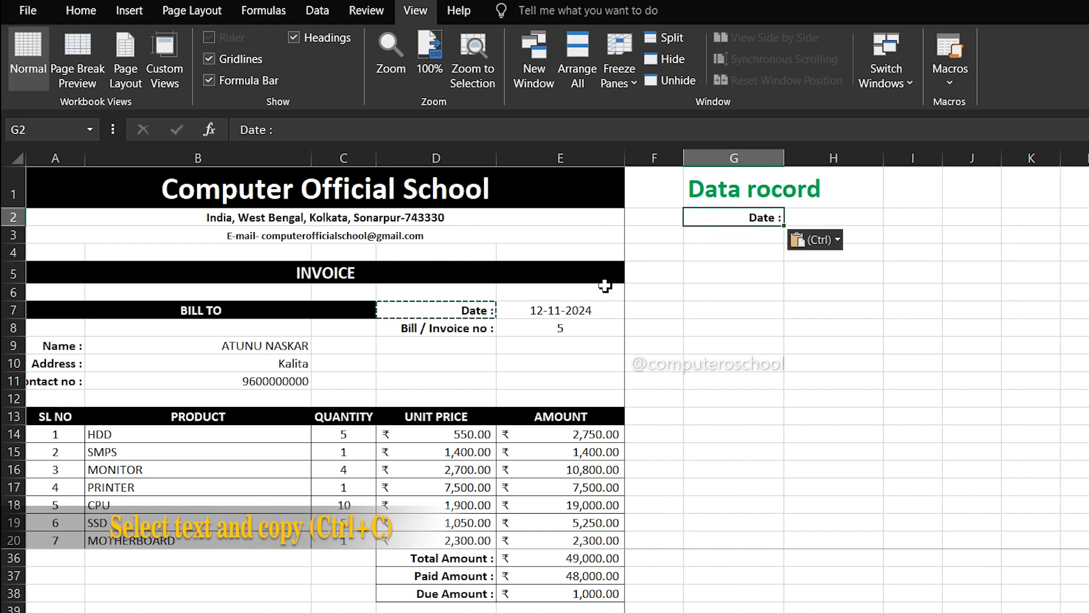
Copy the invoice's "Bill / Invoice no :" label into cell G3.
left_click(457, 329)
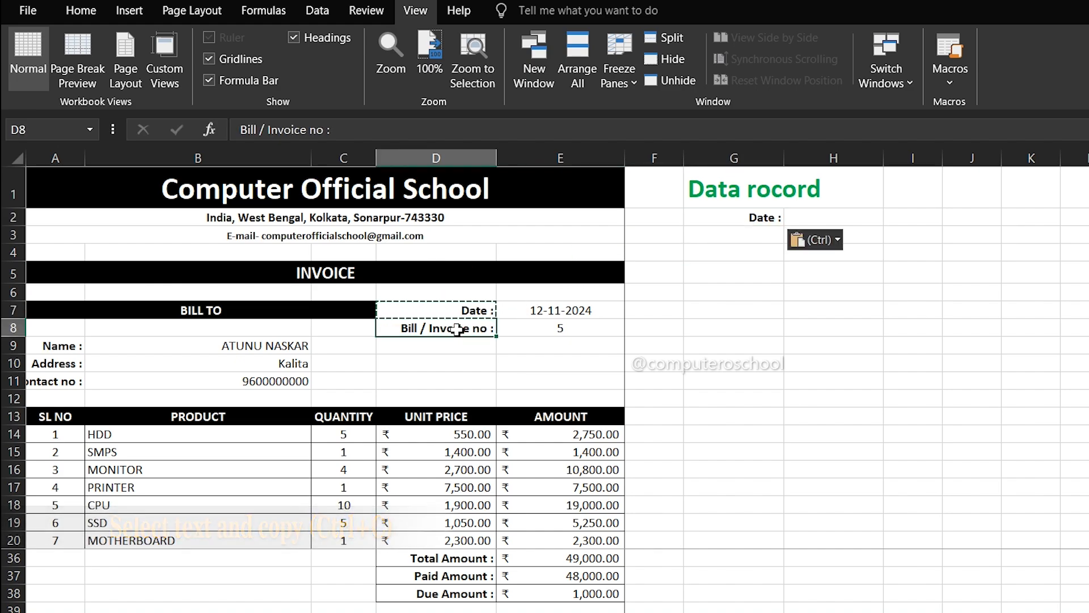
key("ctrl+c")
left_click(718, 233)
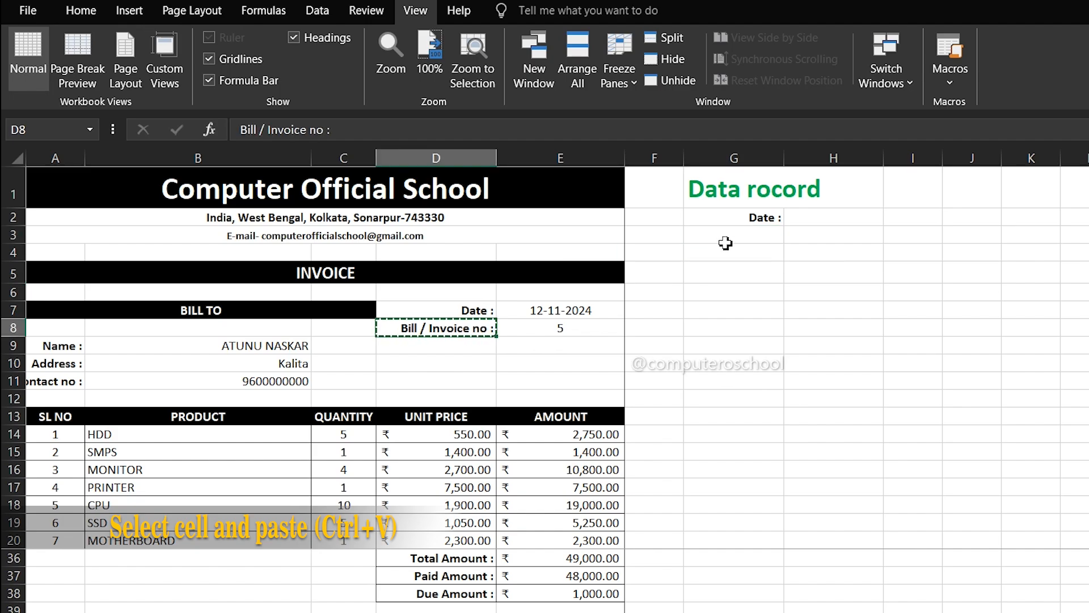
left_click(722, 237)
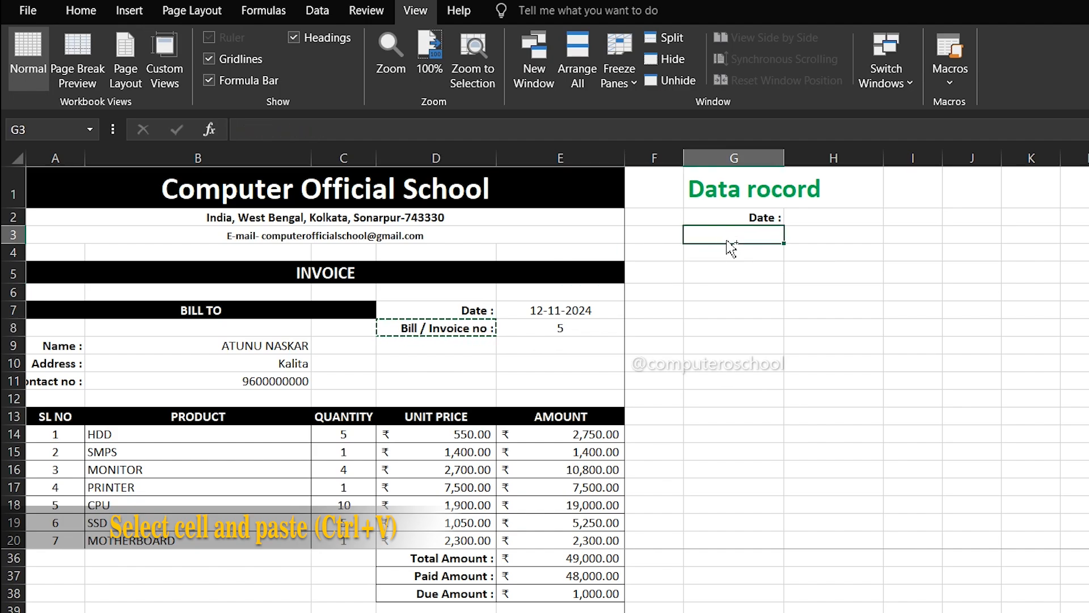
key("ctrl+v")
Copy the "Name :" label from the Bill To section into cell G4.
left_click(53, 347)
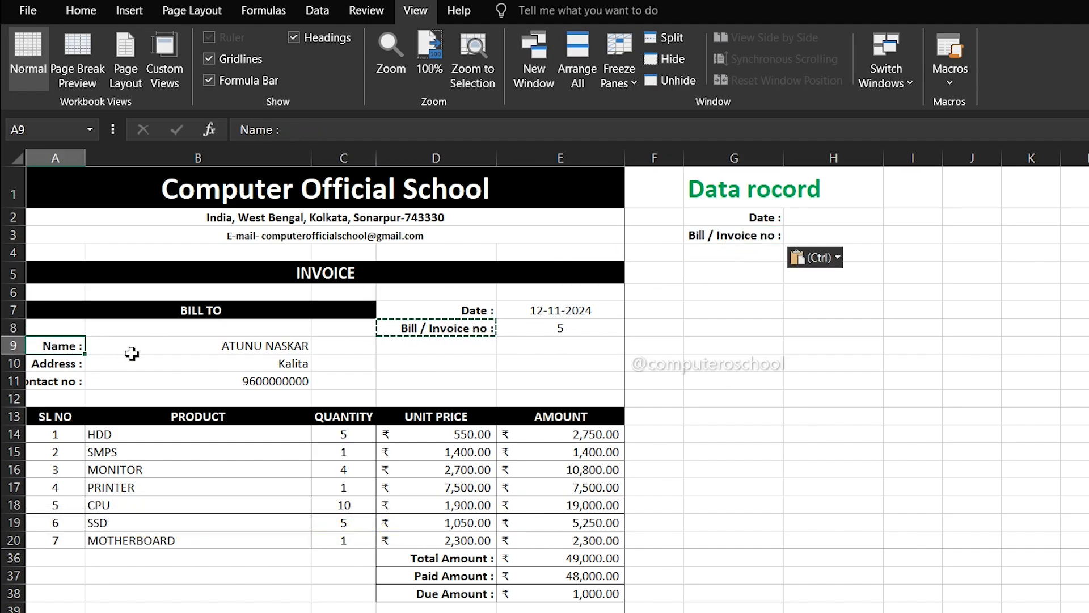
key("ctrl+c")
left_click(746, 252)
key("ctrl+v")
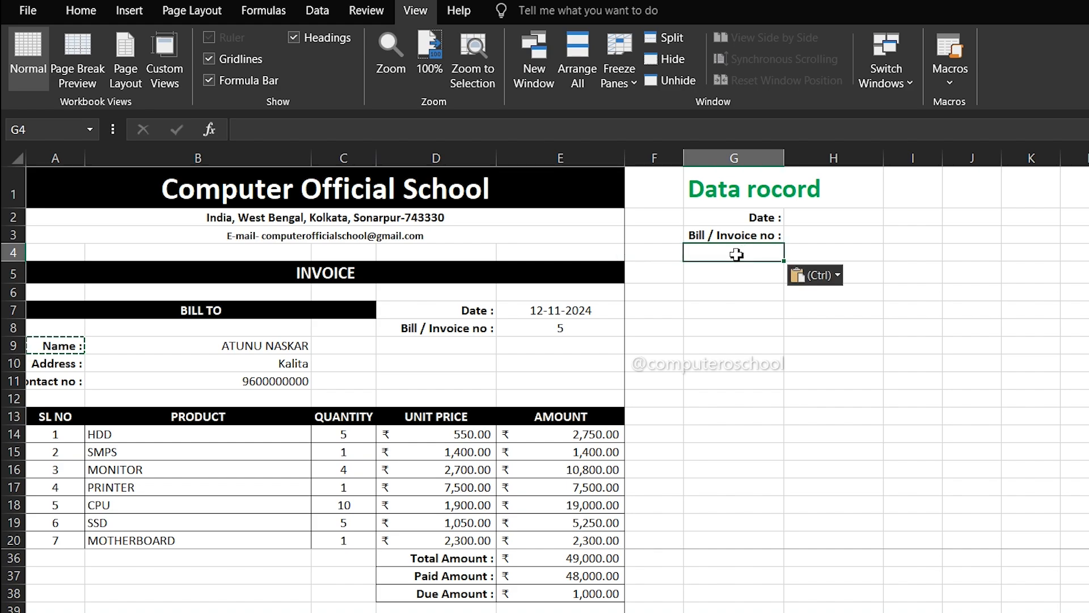
Copy the "Address :" and "Contact no :" labels from the Bill To section into cells G5:G6.
left_click_drag(63, 365, 72, 381)
key("ctrl+c")
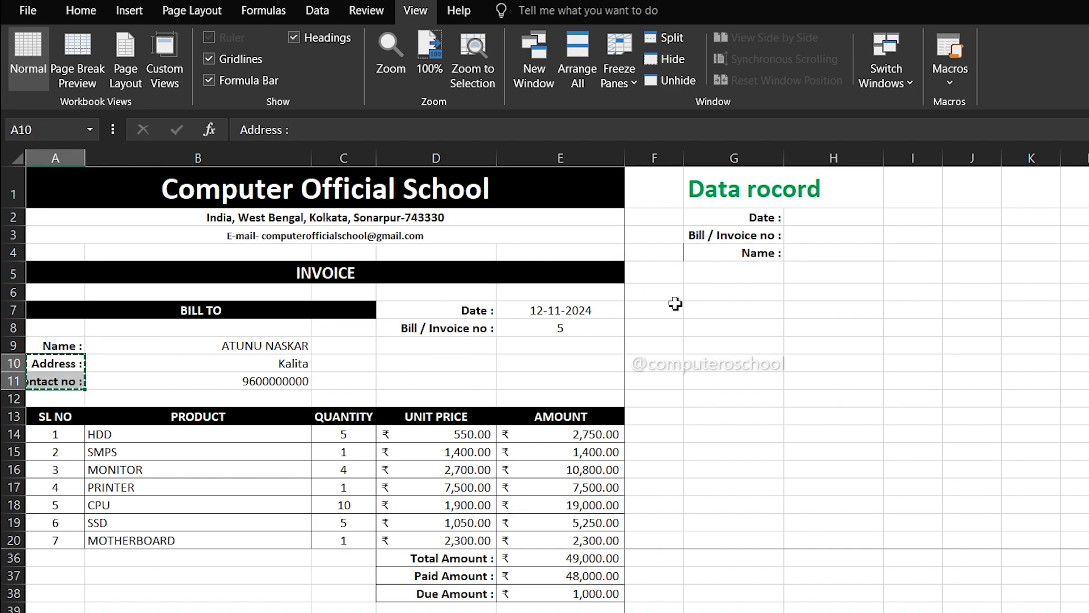
left_click(720, 273)
key("ctrl+v")
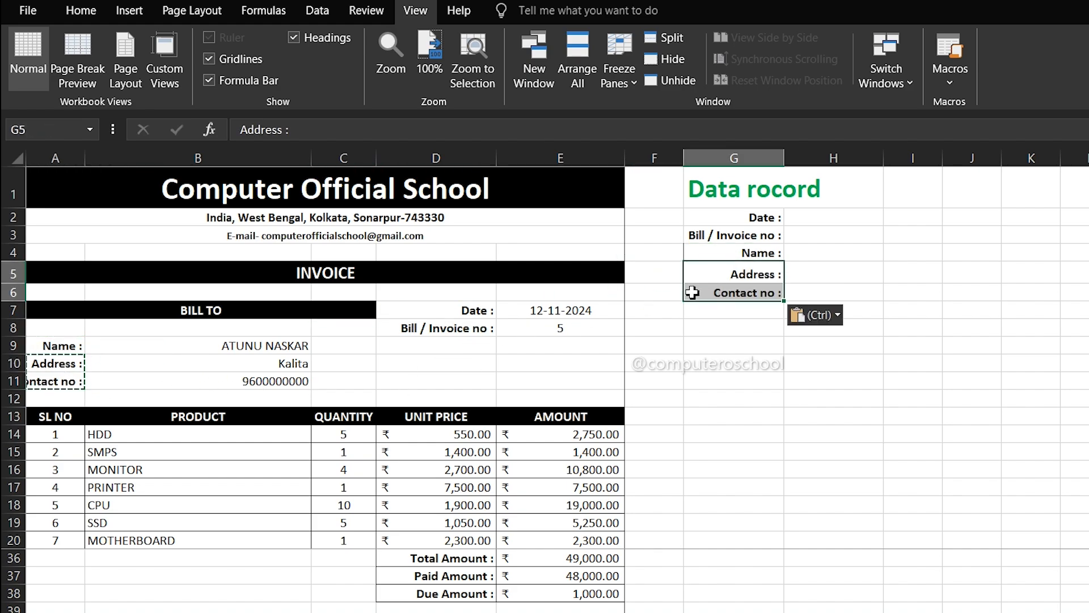
Copy the invoice's "Total Amount :", "Paid Amount :" and "Due Amount :" labels into cells G7:G9.
left_click(462, 562)
left_click(466, 579)
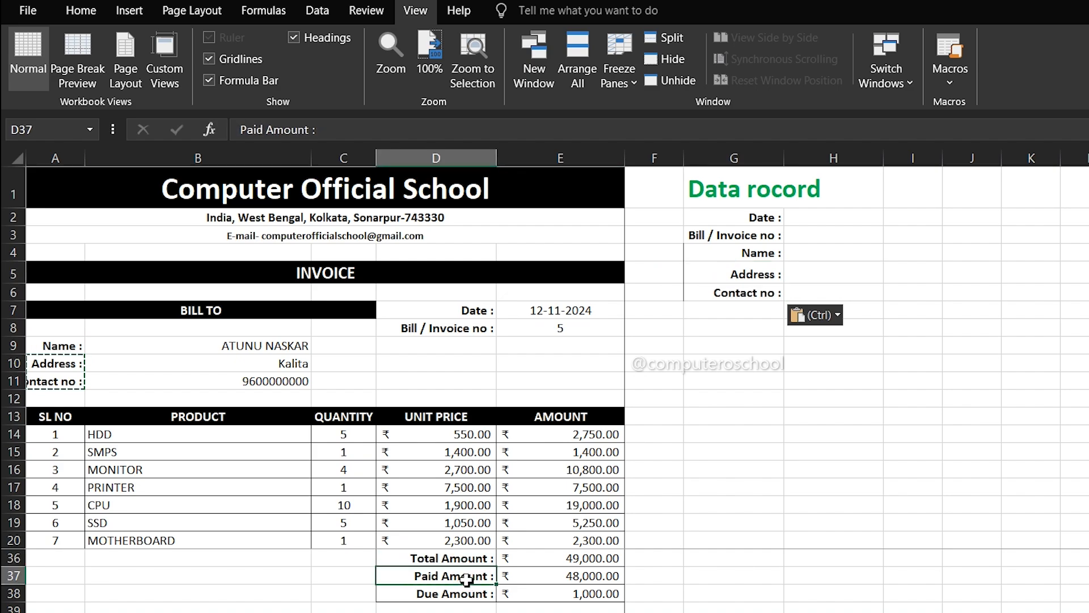
left_click(466, 595)
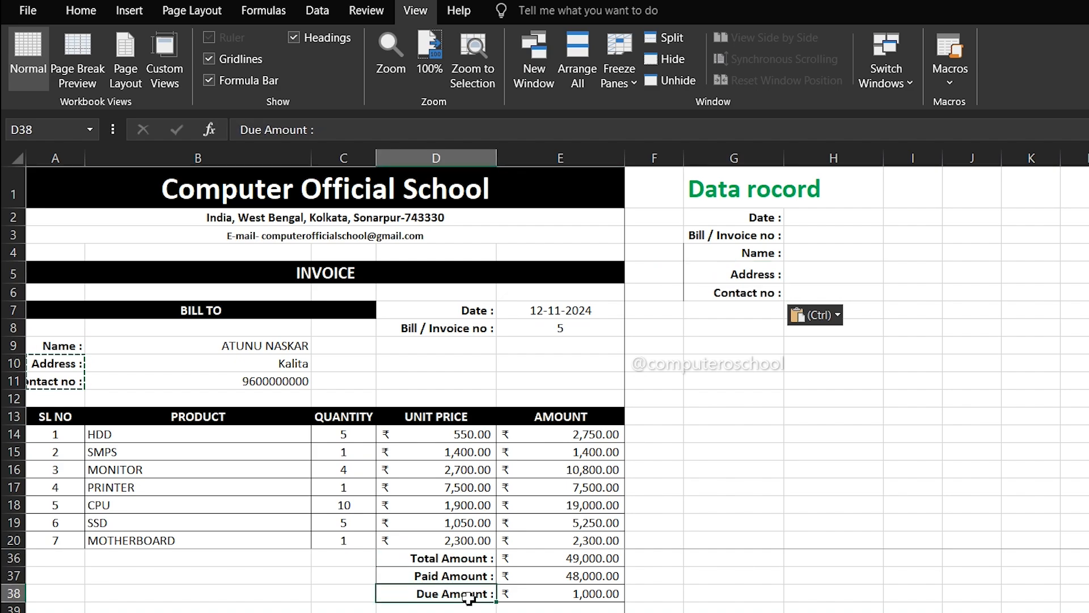
left_click(458, 561)
left_click_drag(458, 561, 457, 595)
key("ctrl+c")
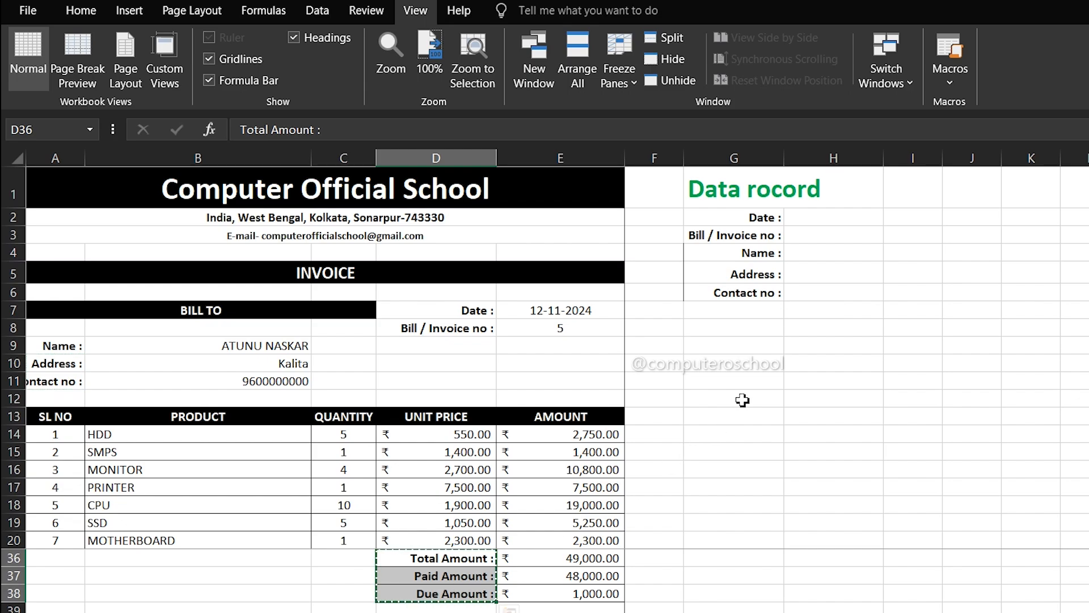
left_click(737, 313)
key("ctrl+v")
key("ctrl")
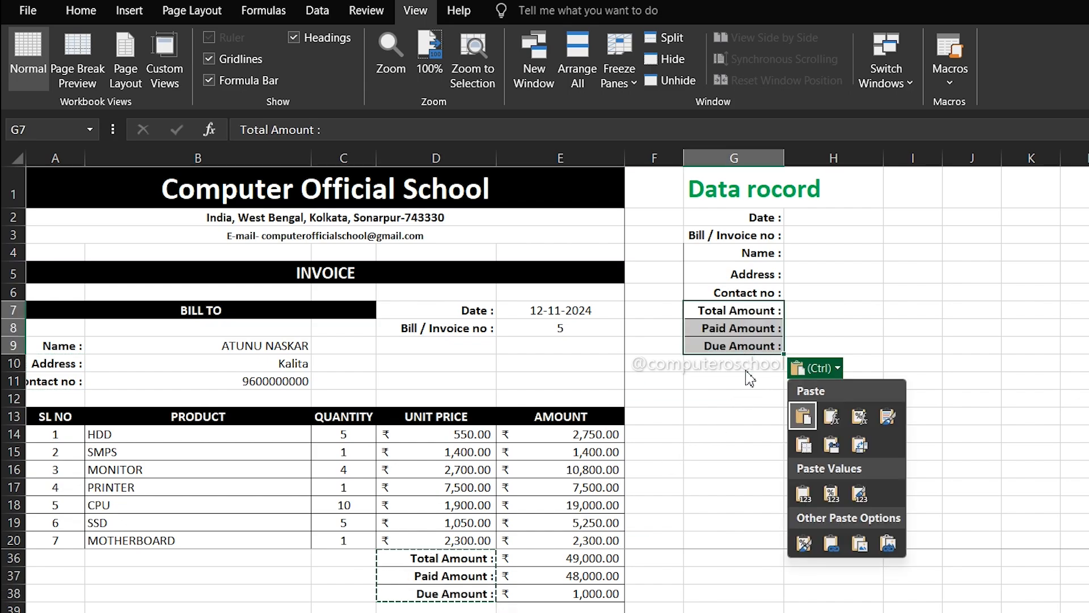
key("Escape")
Remove all borders from the record labels in G2:G9.
left_click_drag(719, 219, 726, 273)
left_click(738, 364)
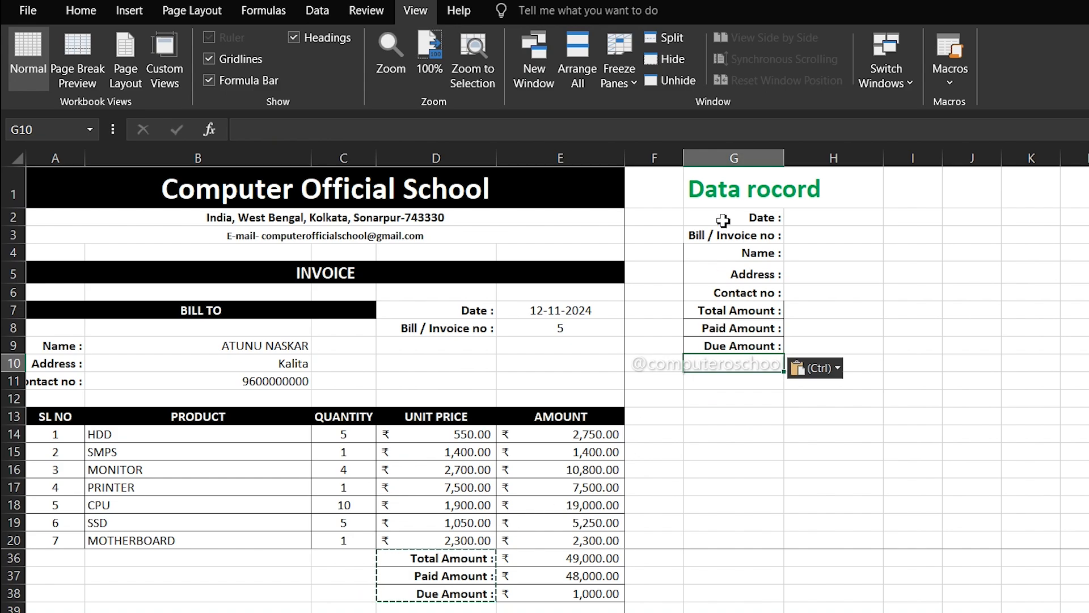
left_click_drag(719, 217, 726, 346)
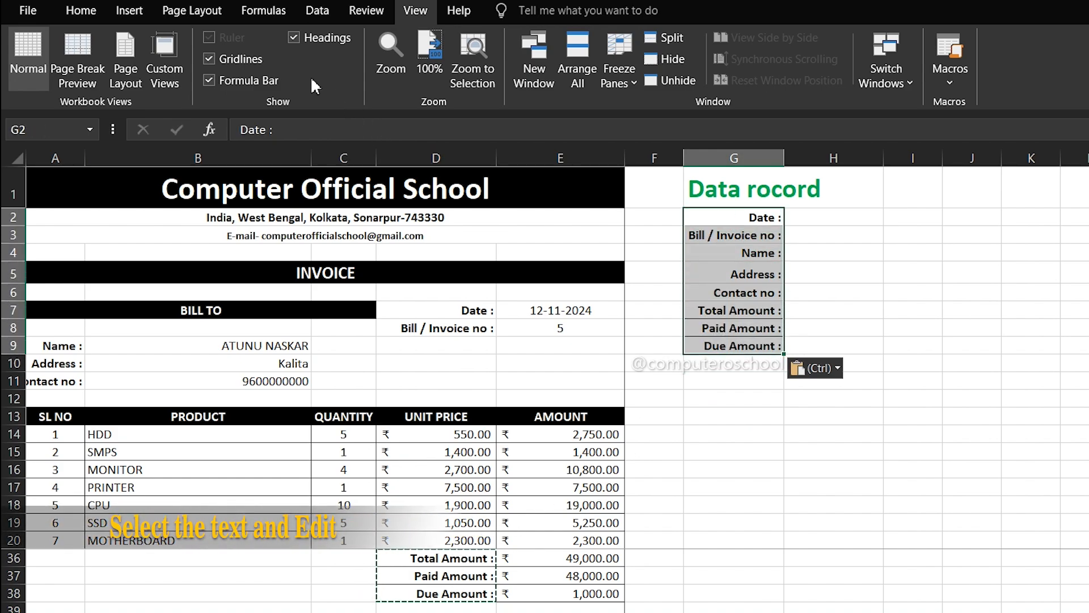
left_click(77, 10)
left_click(274, 72)
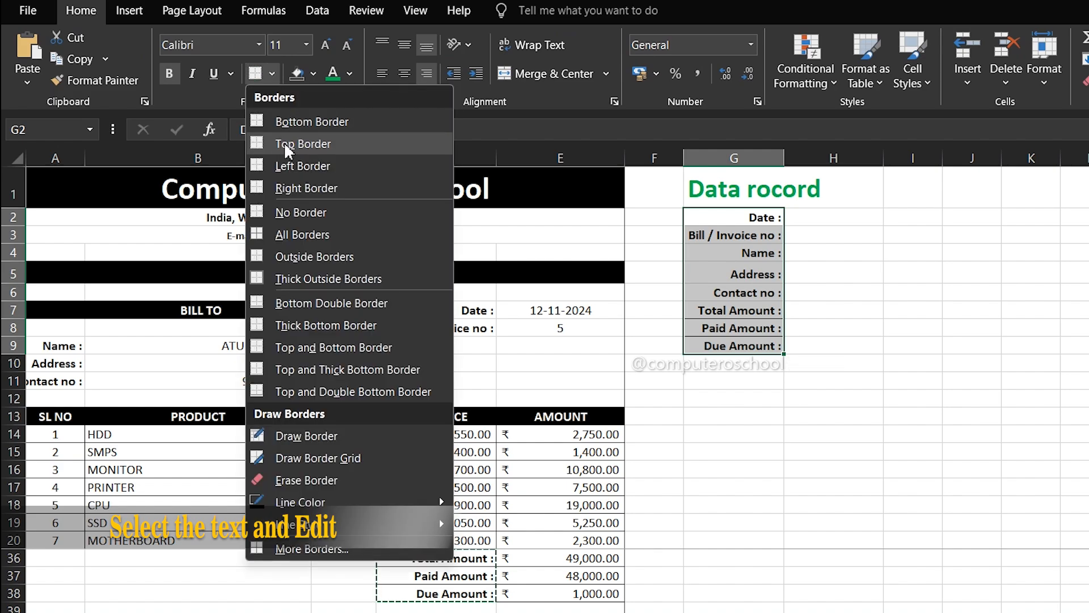
left_click(288, 207)
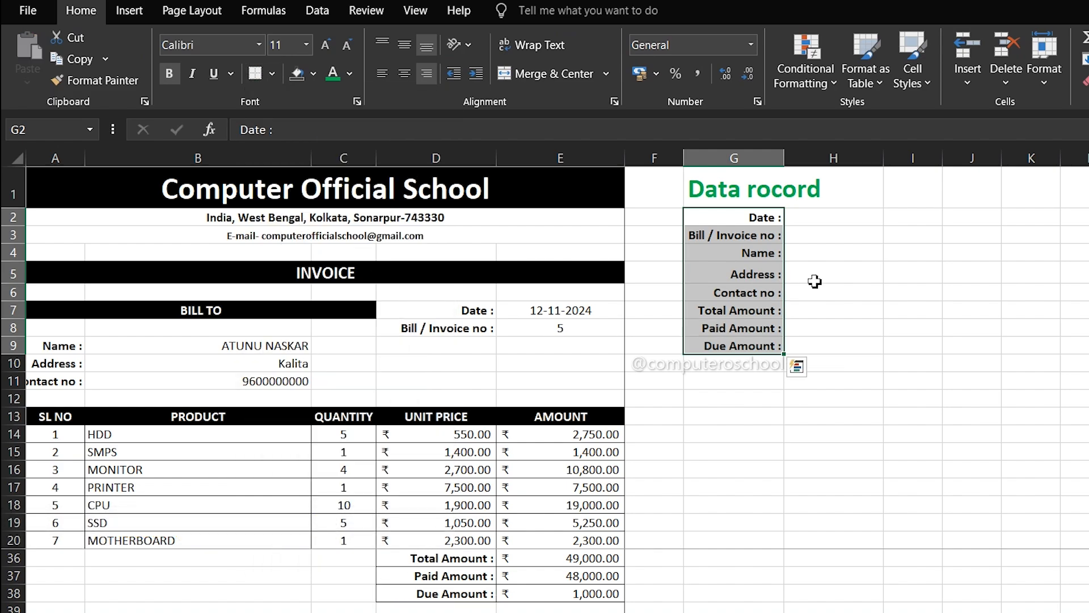
Enter =VLOOKUP(G2,D7:E7,2,0) in cell H2 to pull the invoice date into the record block.
left_click(822, 221)
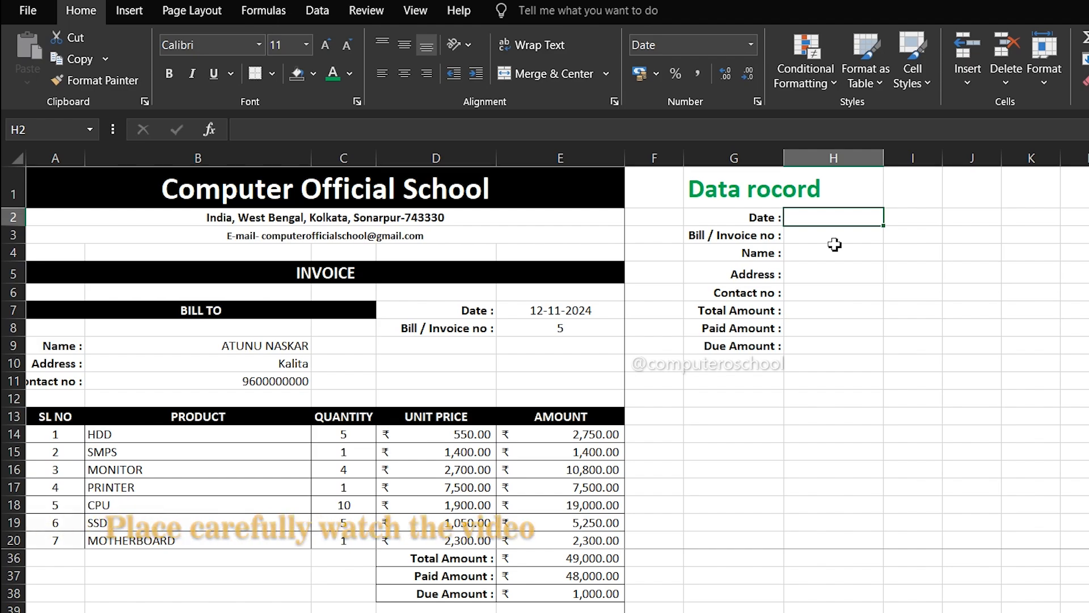
type("=v")
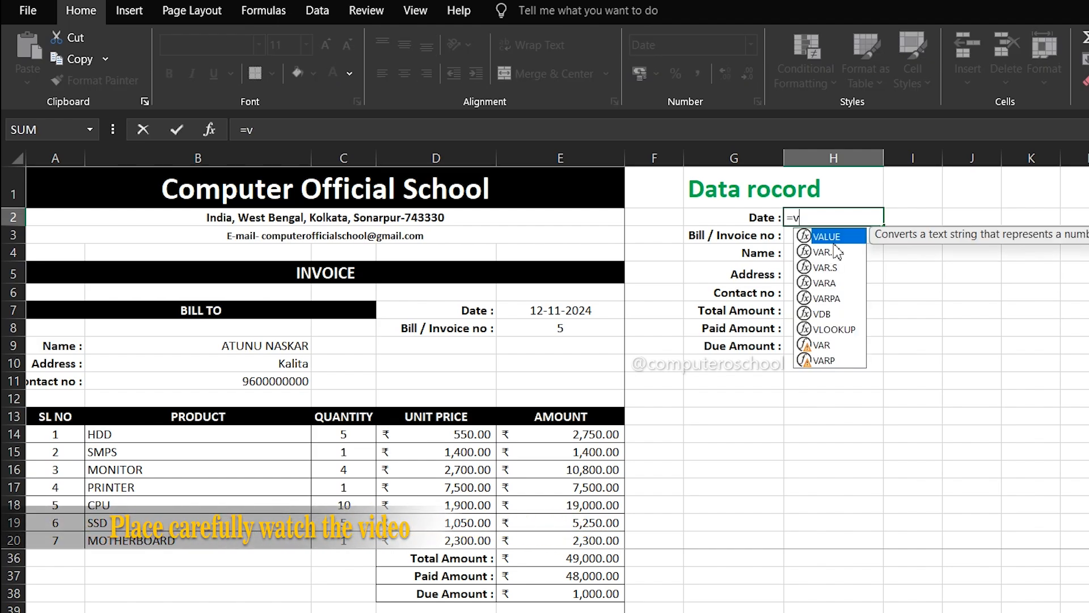
type("loo")
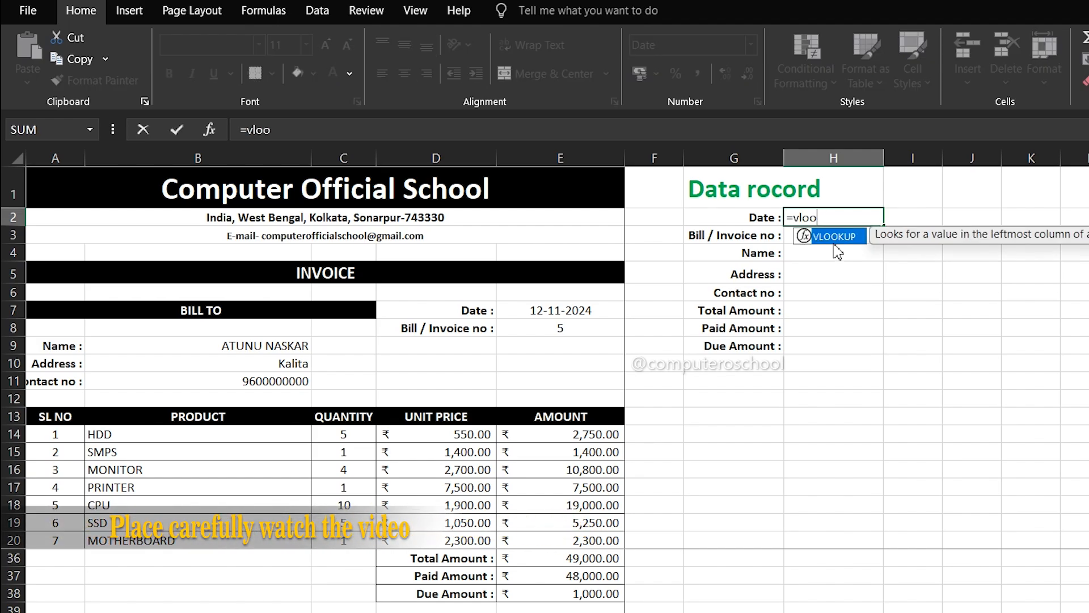
type("kup(")
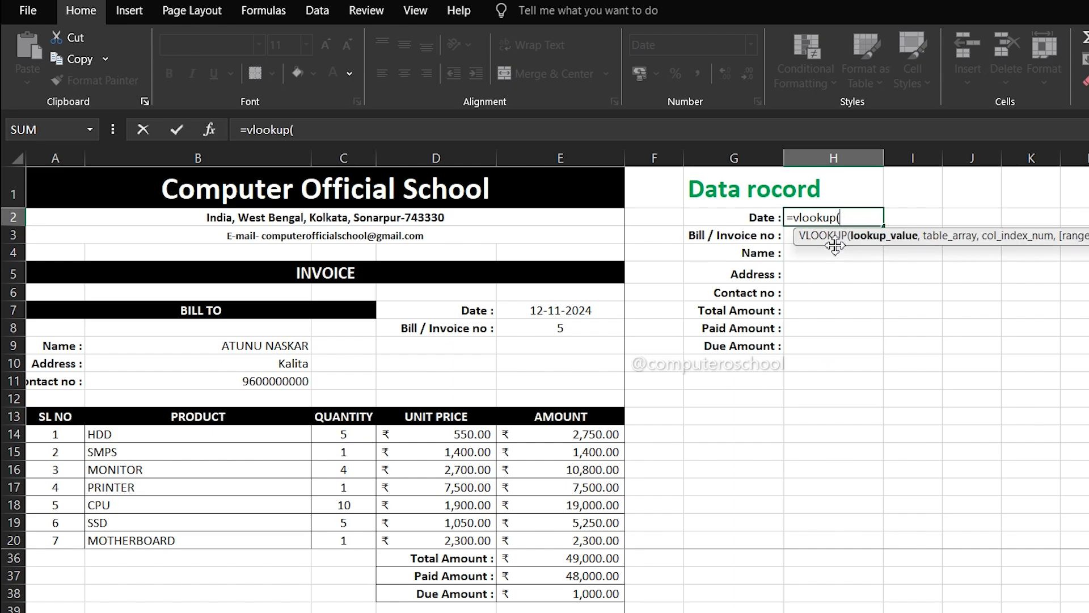
left_click(755, 219)
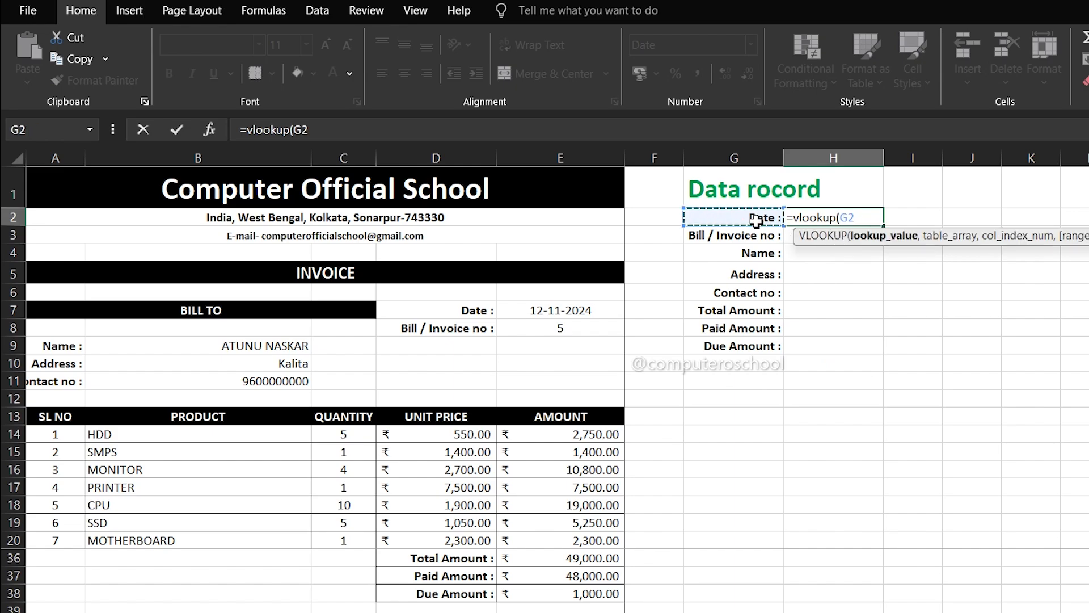
type(",")
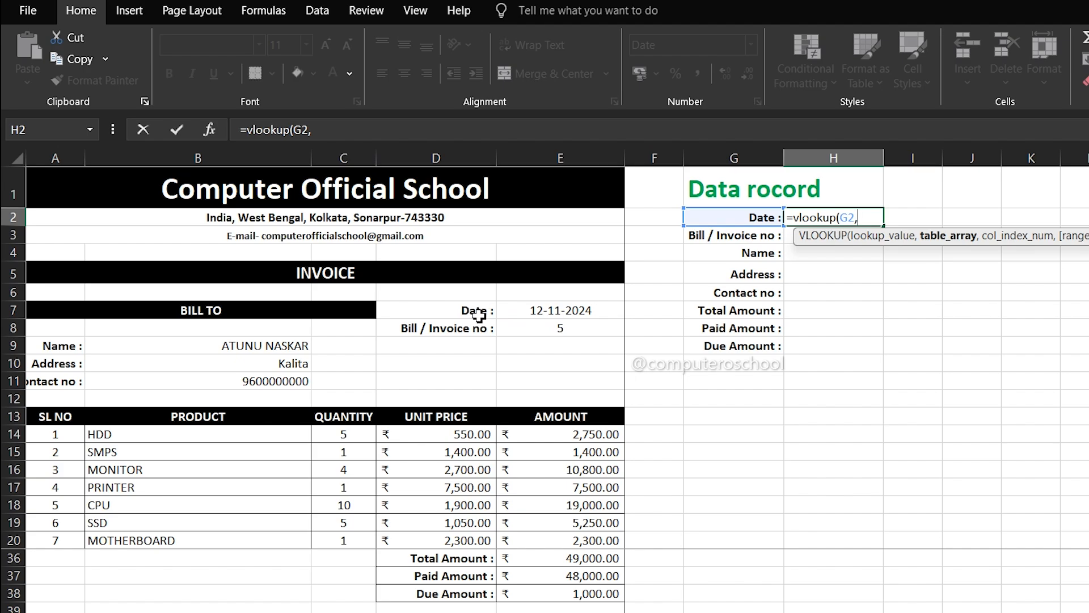
left_click_drag(476, 311, 597, 317)
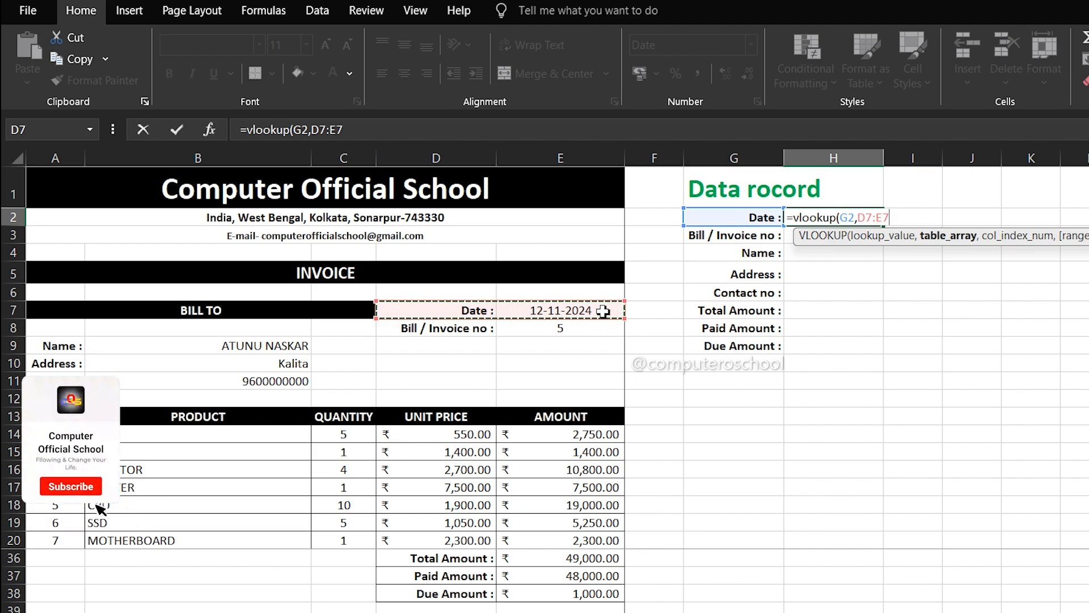
type(",")
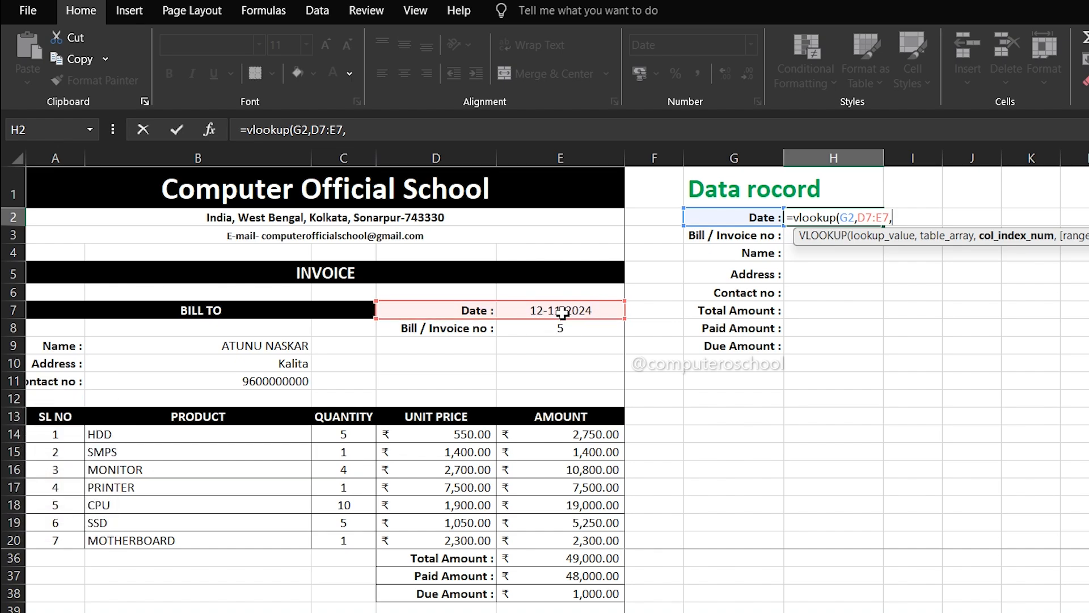
type("2,")
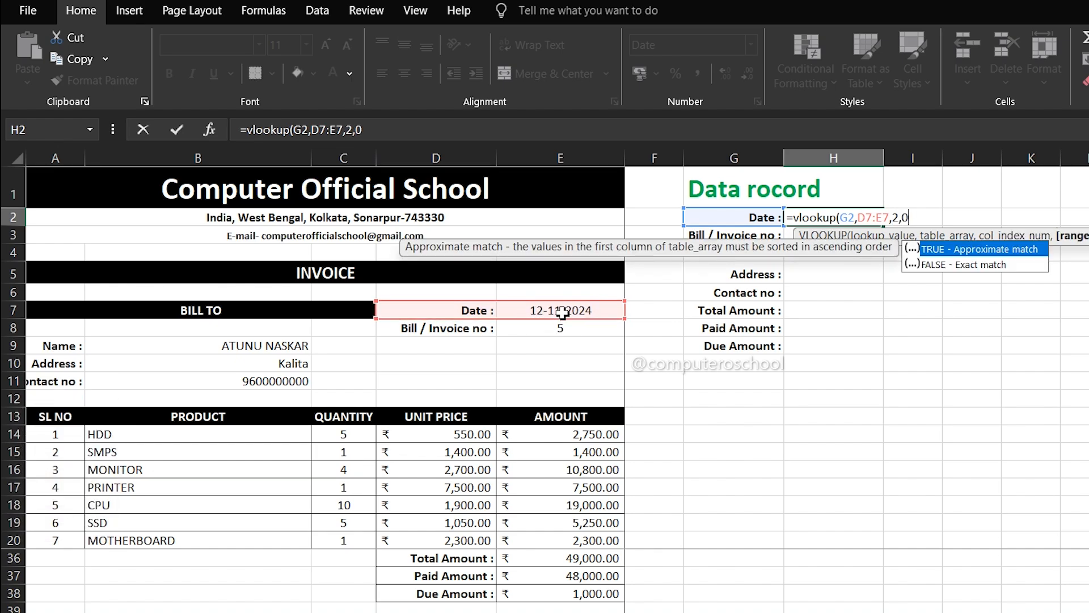
type("0)")
key("Return")
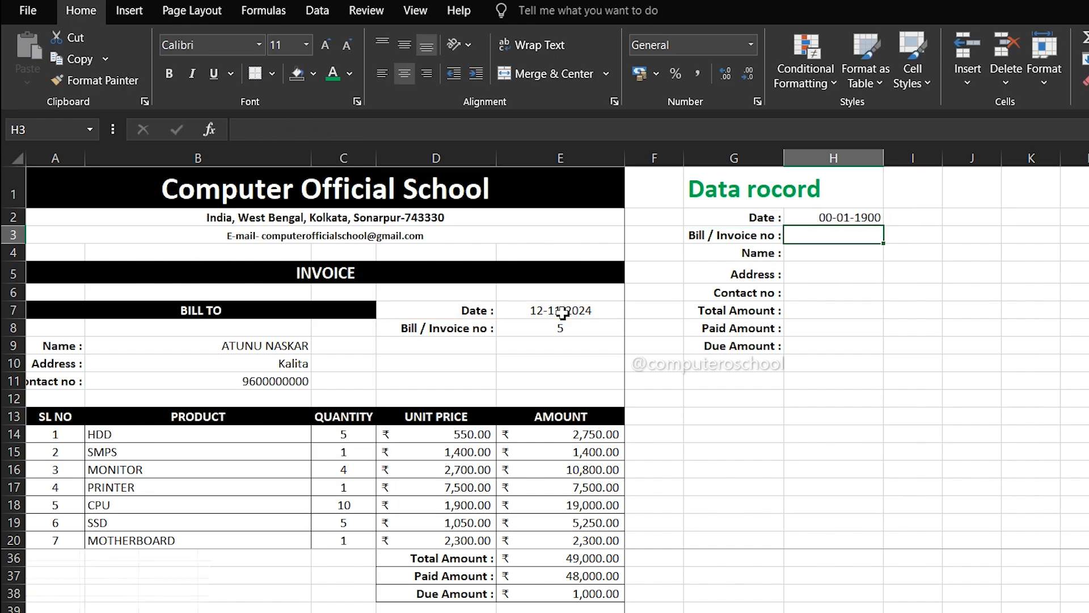
Set the number format of the record date in H2 to General.
left_click(839, 219)
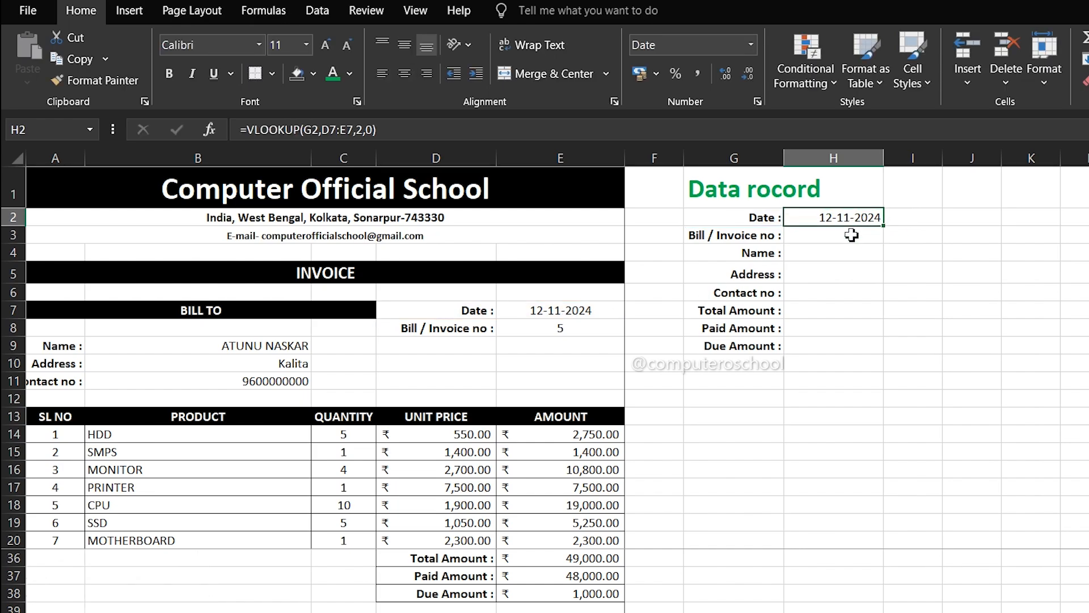
left_click(752, 43)
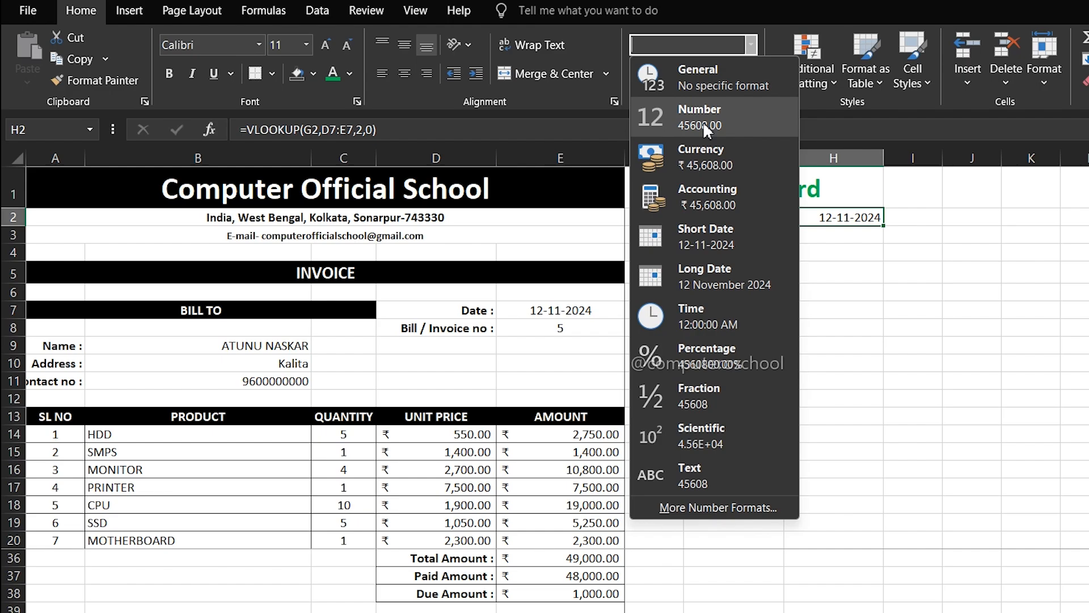
left_click(671, 74)
left_click(863, 259)
Format the record date in H2 with the Date category in the Format Cells settings.
left_click(845, 220)
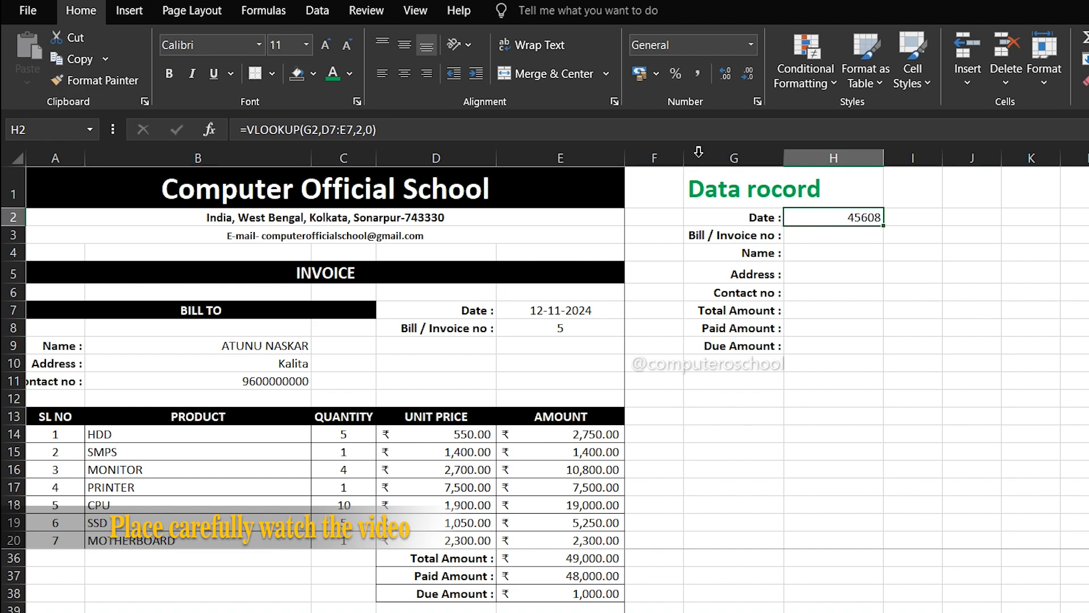
left_click(757, 101)
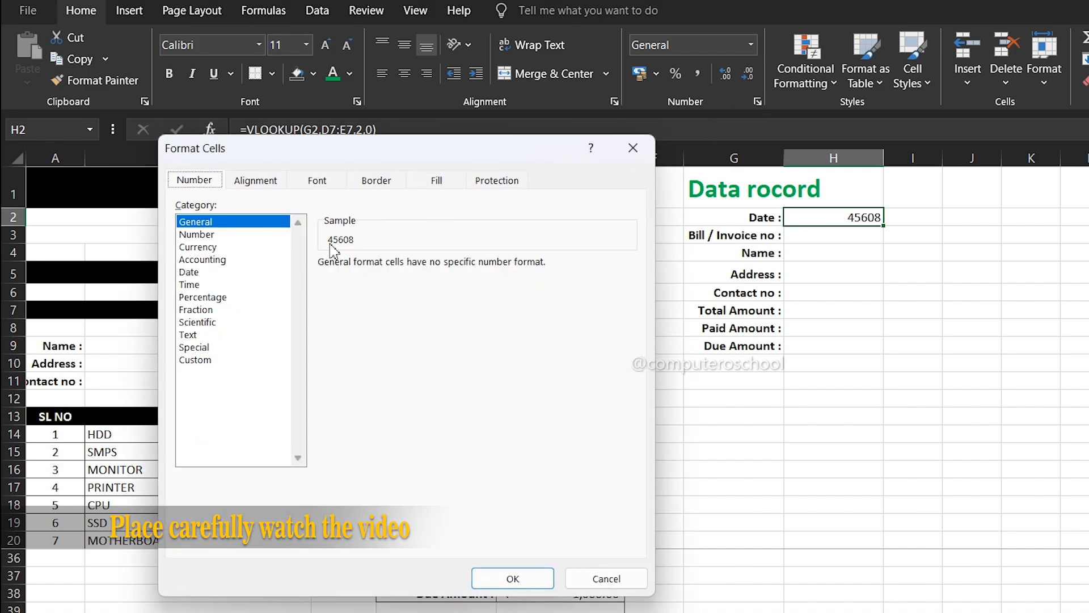
left_click(193, 272)
left_click(499, 577)
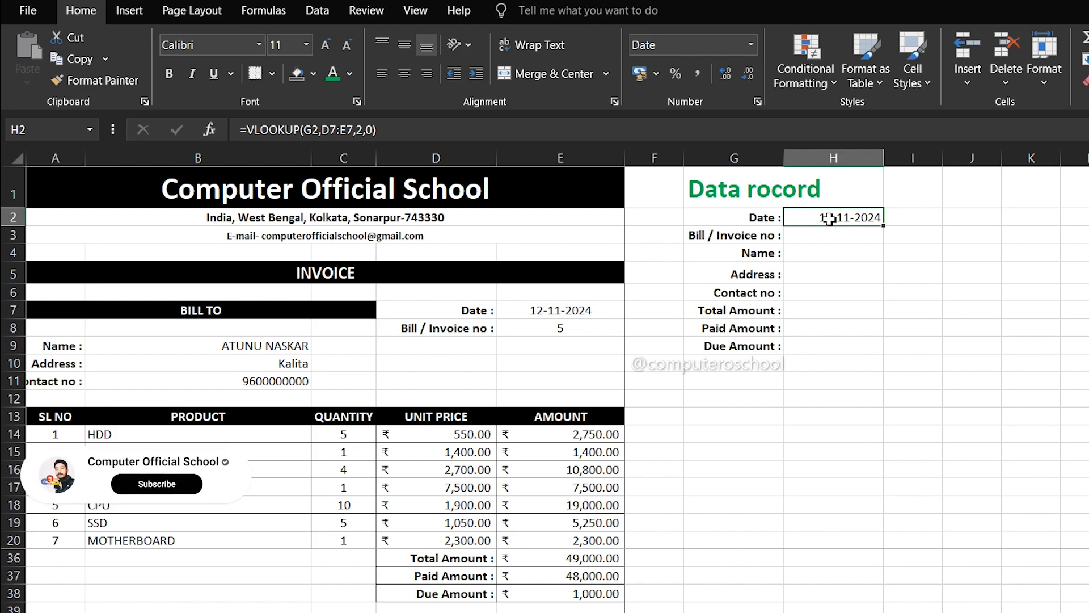
Enter =VLOOKUP(G3,D8:E8,2,0) in cell H3 to pull the bill/invoice number into the record block.
left_click(817, 241)
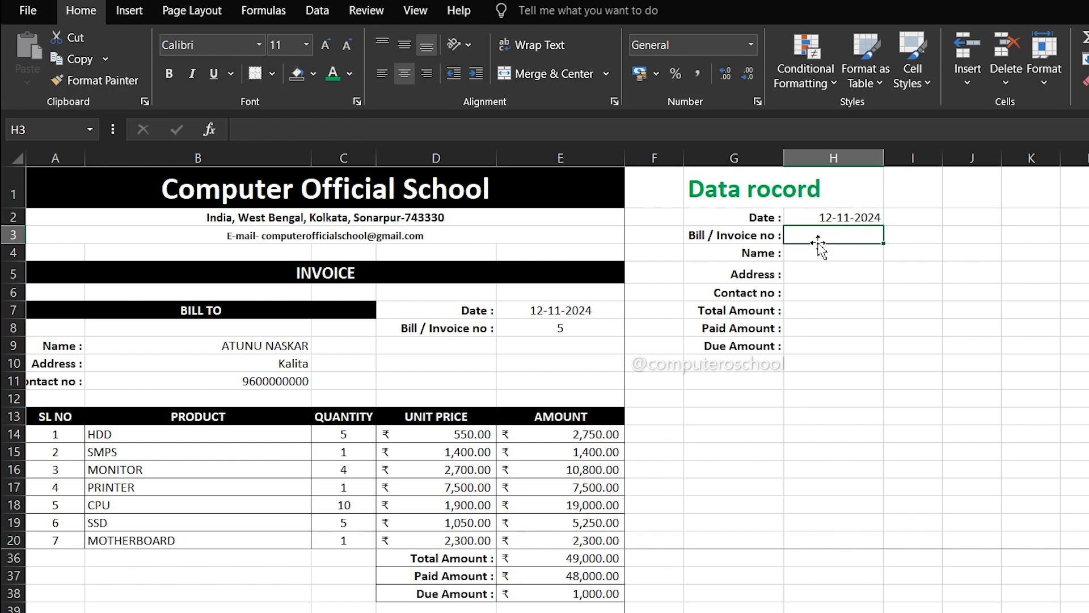
type("=")
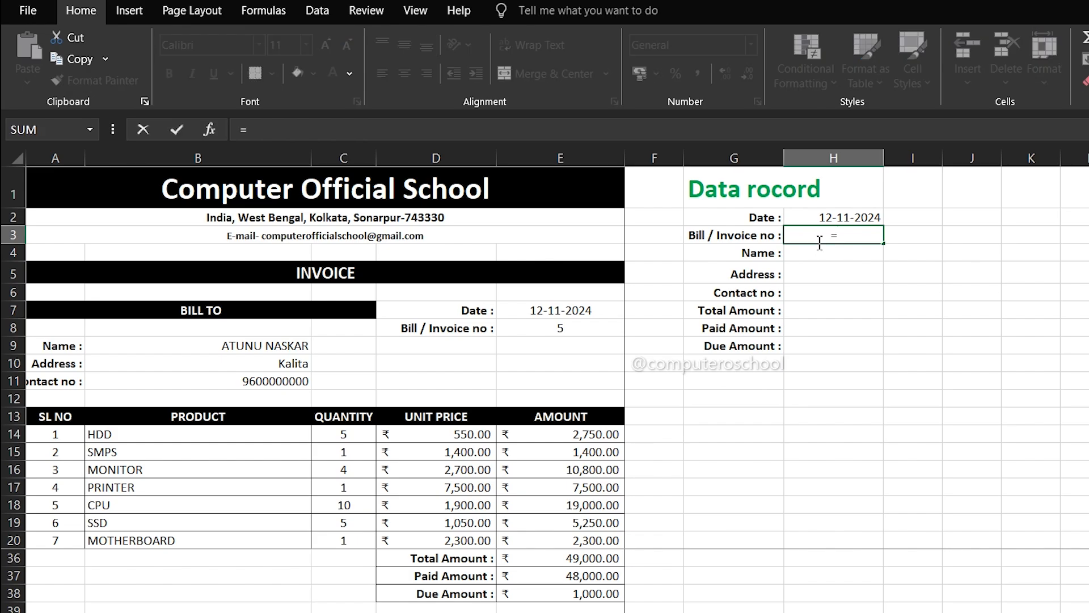
type("vlookup(")
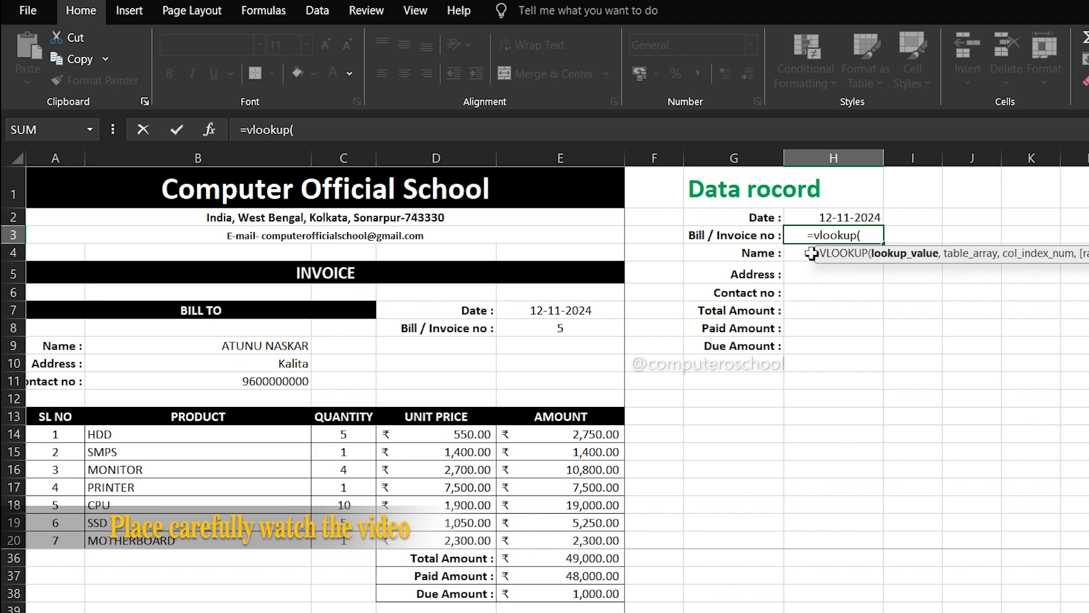
left_click(748, 234)
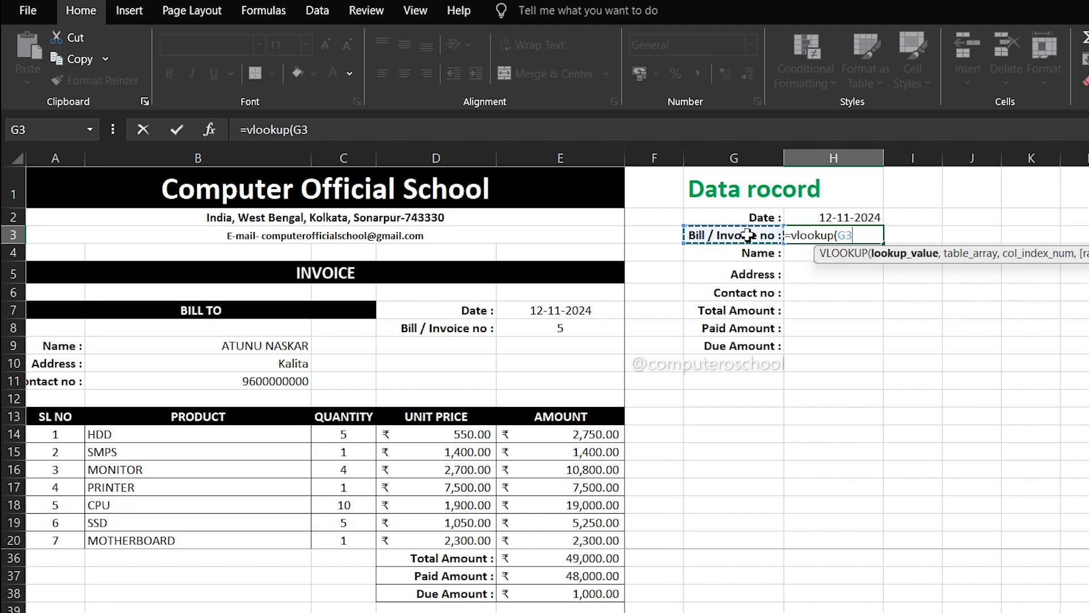
type(",")
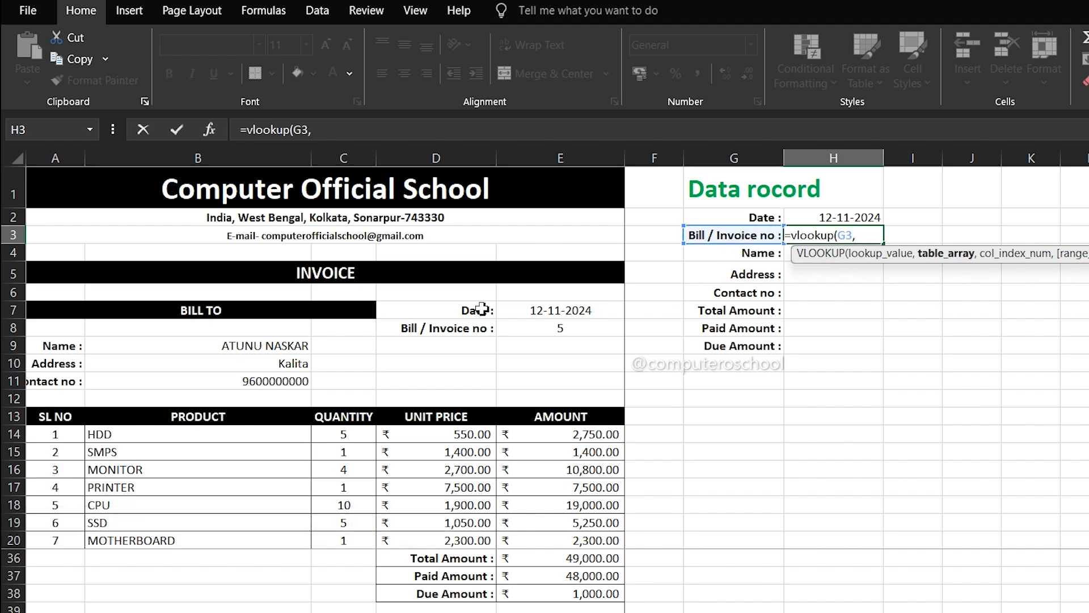
left_click(480, 333)
left_click_drag(480, 334, 564, 327)
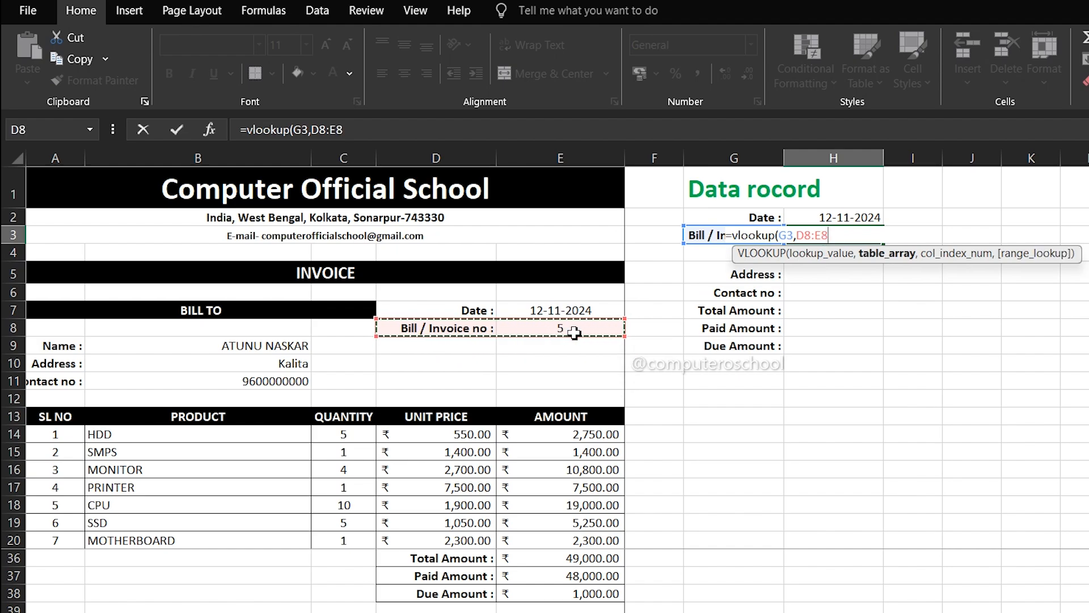
type(",2")
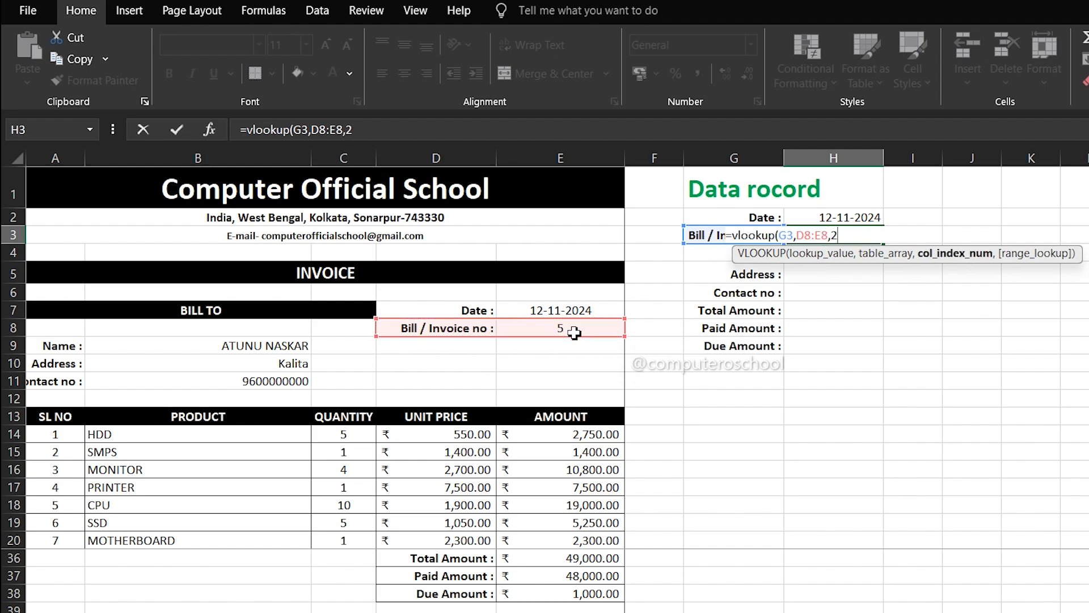
type(",0)")
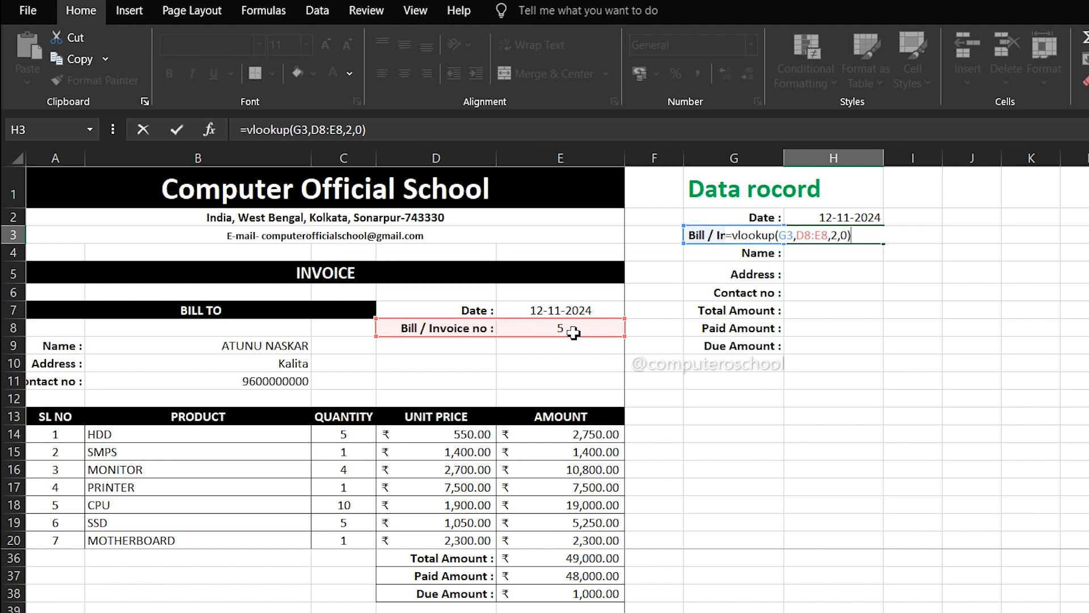
key("Return")
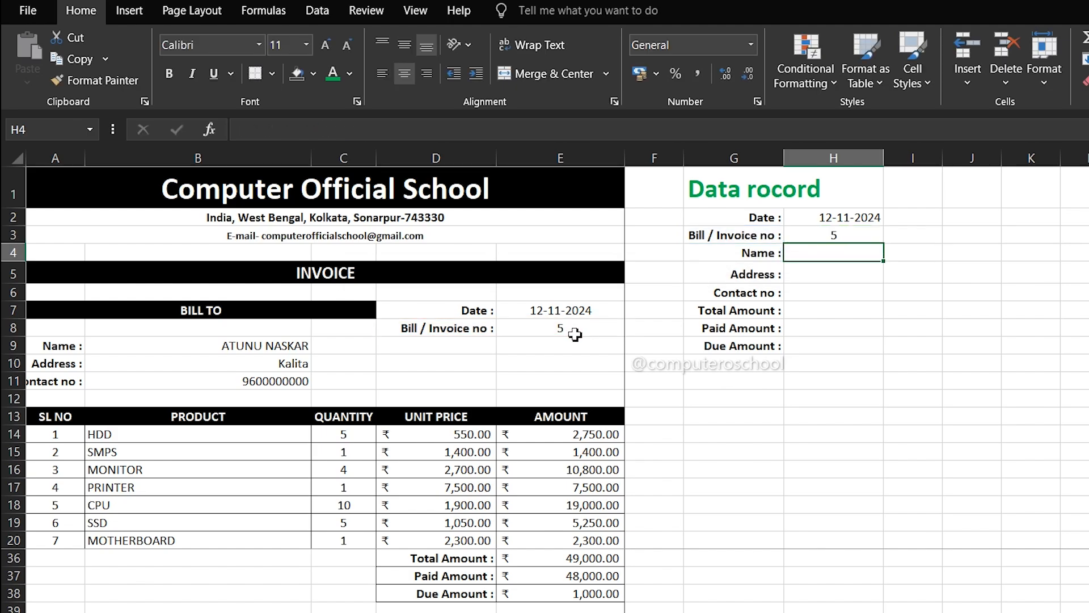
left_click(828, 236)
key("Return")
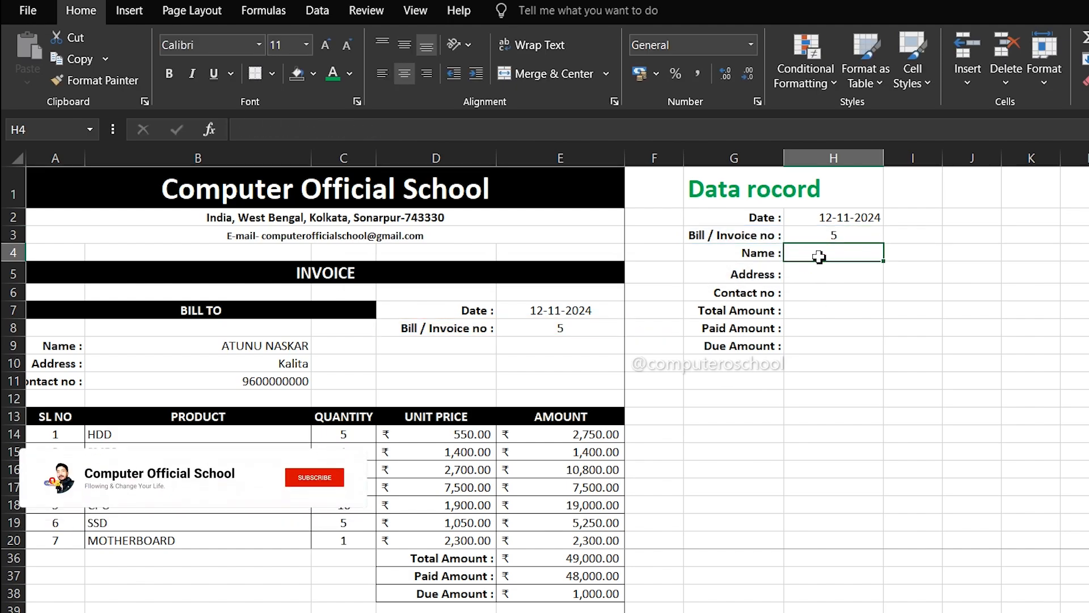
Enter =VLOOKUP(G4,A9:B9,2,0) in cell H4 to pull the customer name into the record block.
type("=")
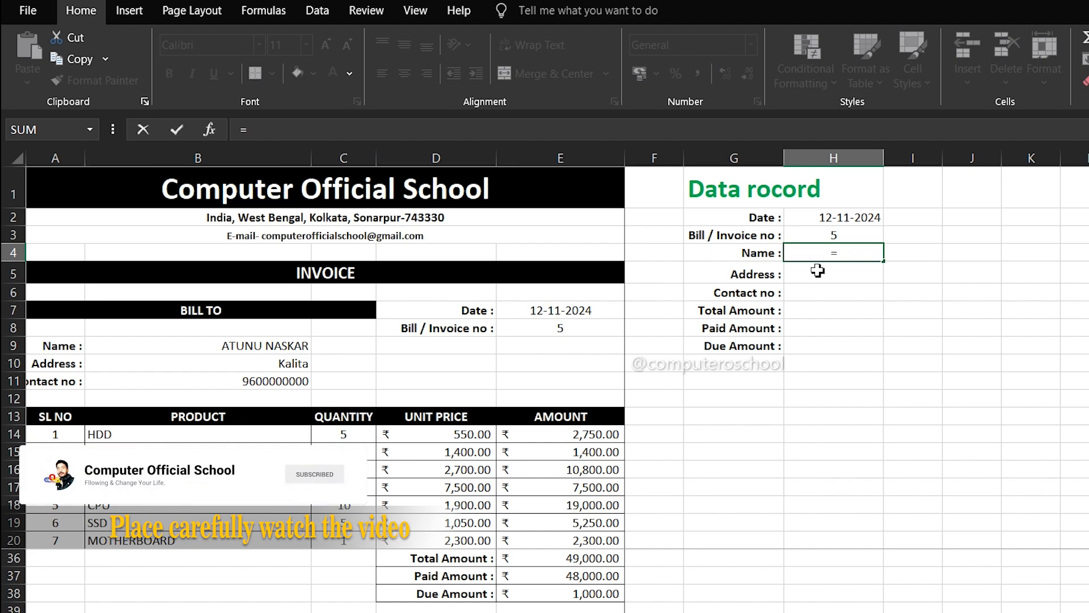
type("vll")
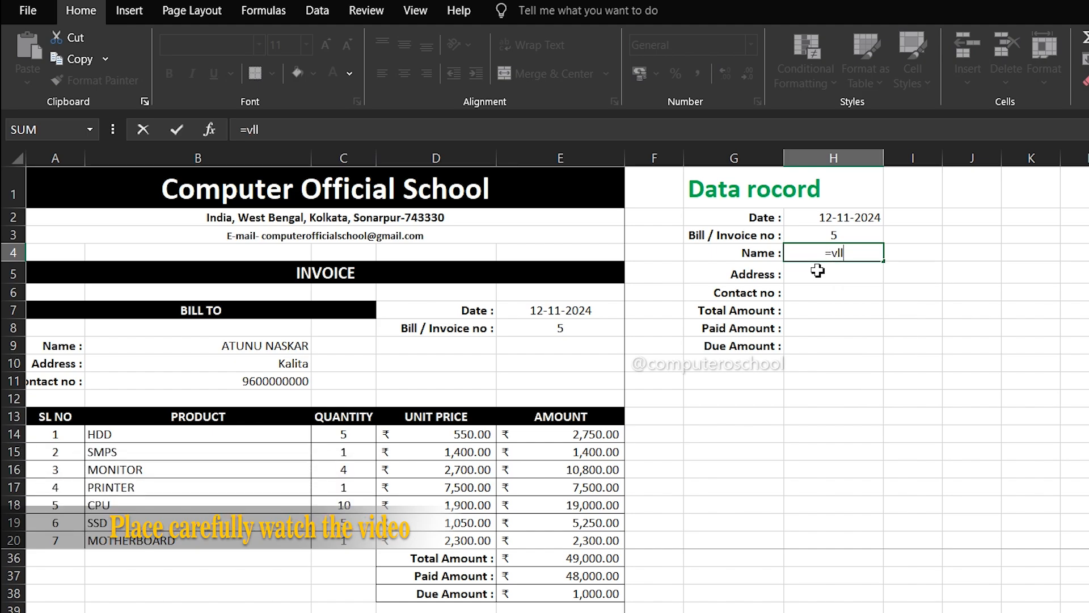
key("Tab")
left_click(776, 256)
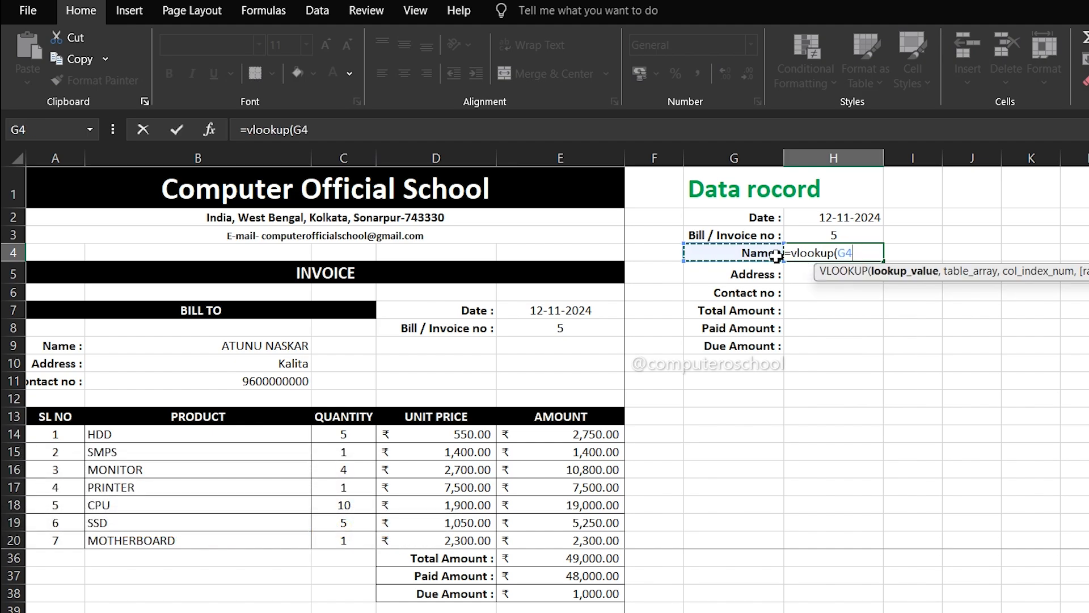
type(",")
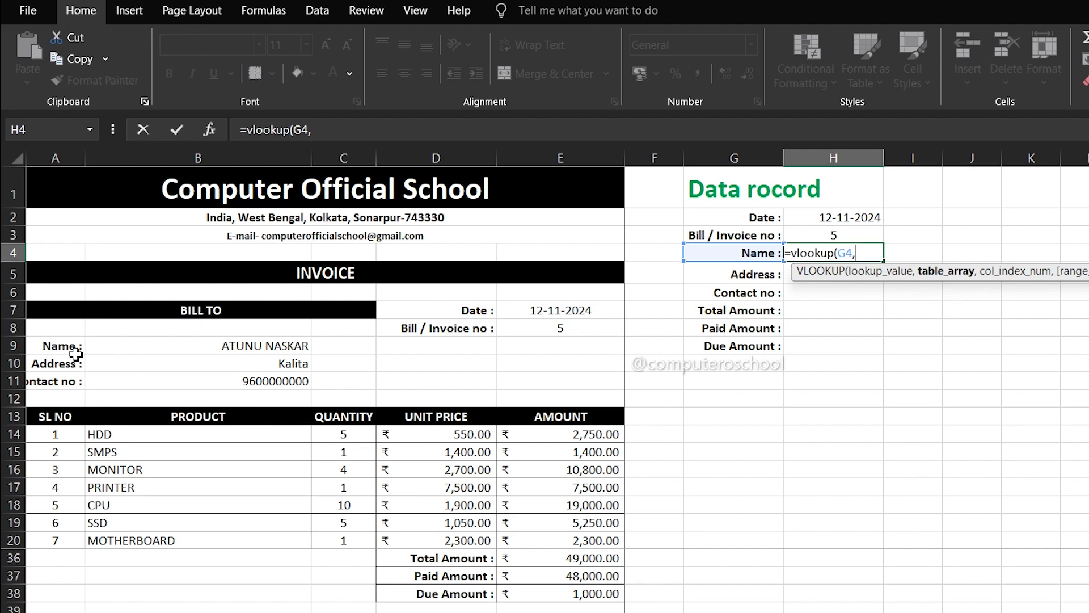
left_click_drag(62, 351, 232, 356)
type(",")
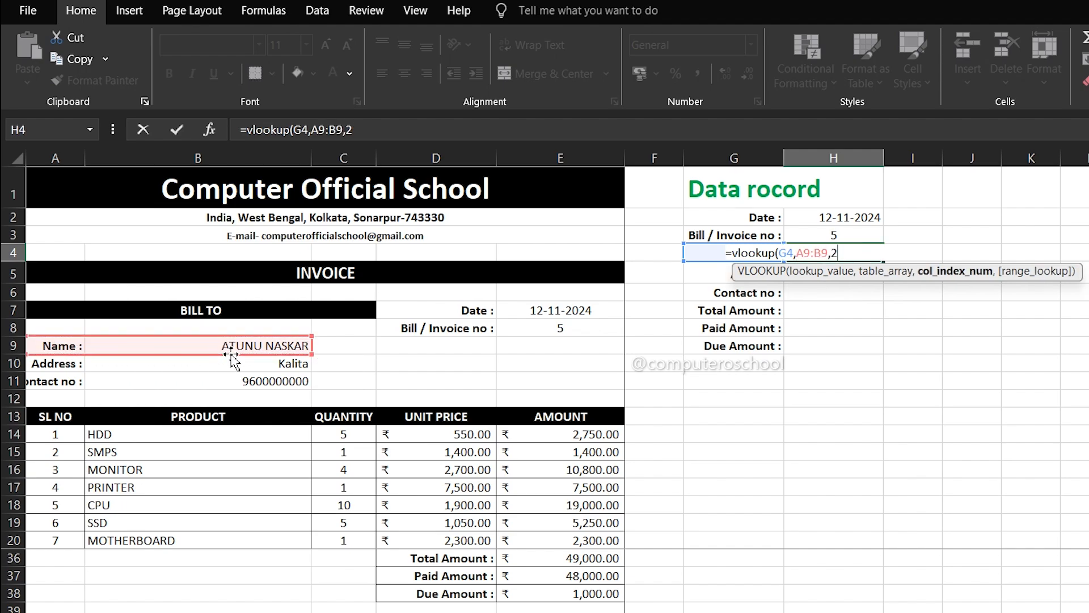
type("2,0")
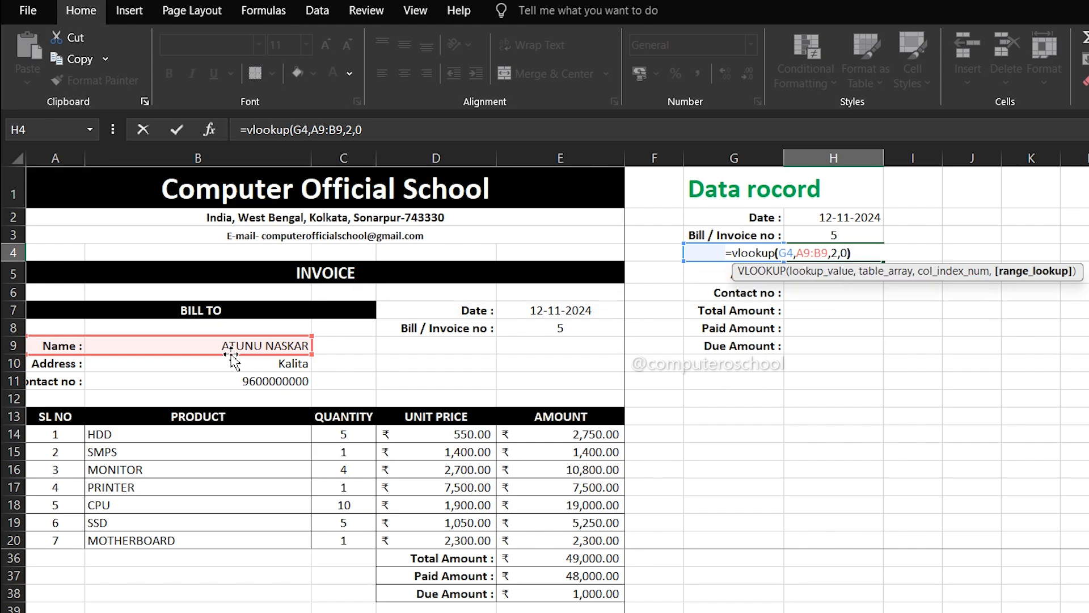
key("Return")
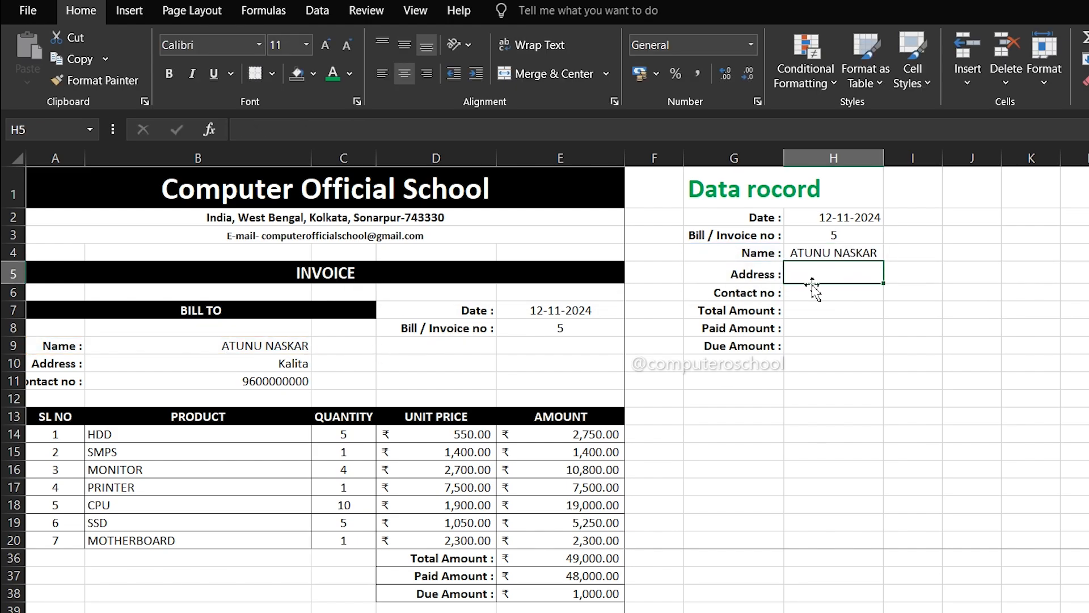
Enter =VLOOKUP(G5,A10:B10,2,0) in cell H5 to pull the customer address into the record block.
type("=")
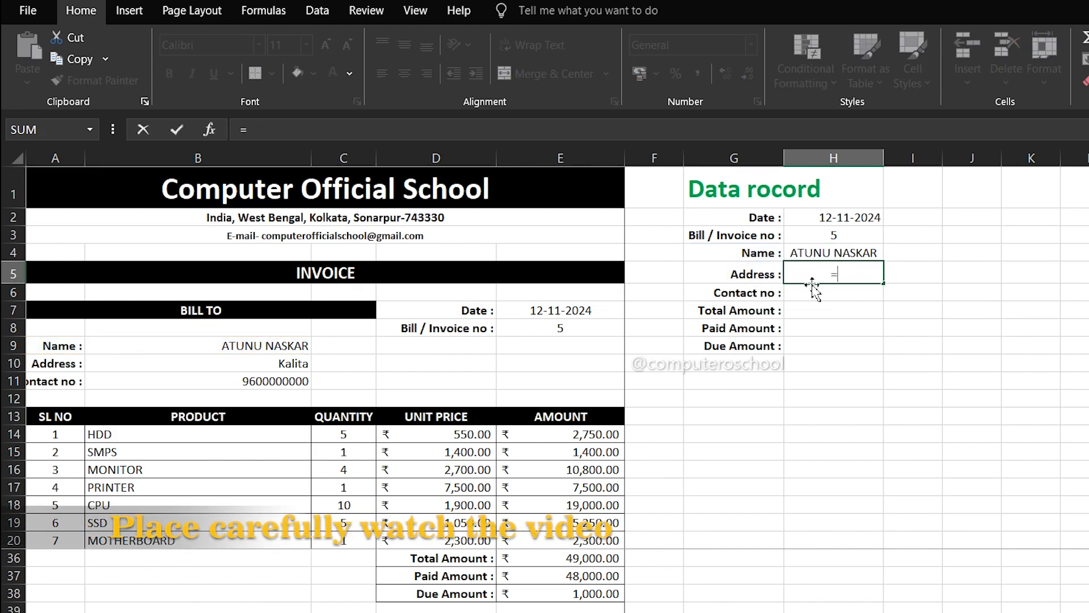
type("vlookup(")
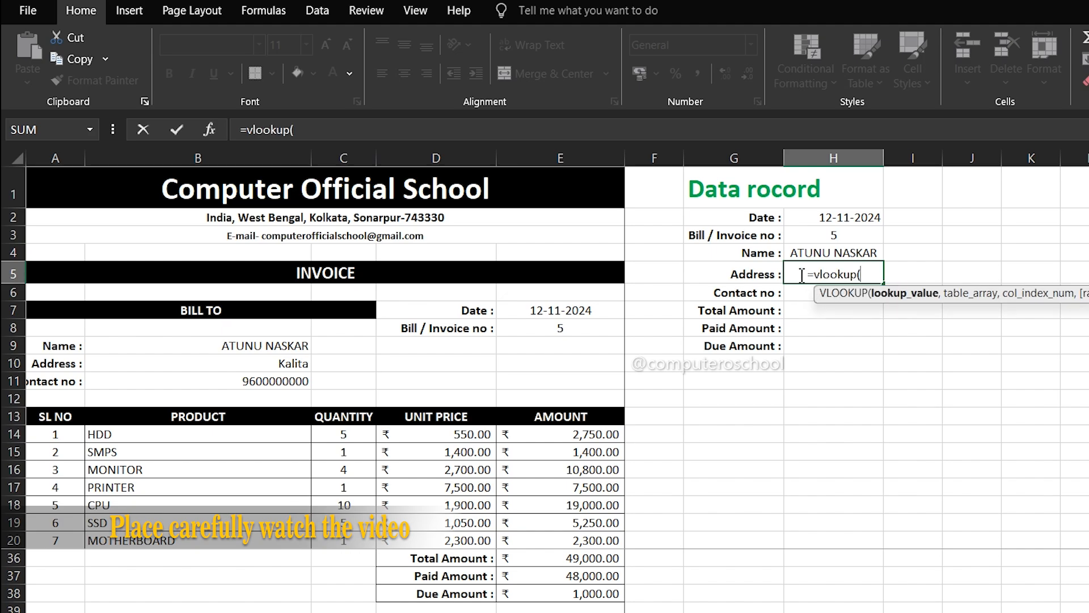
left_click(768, 272)
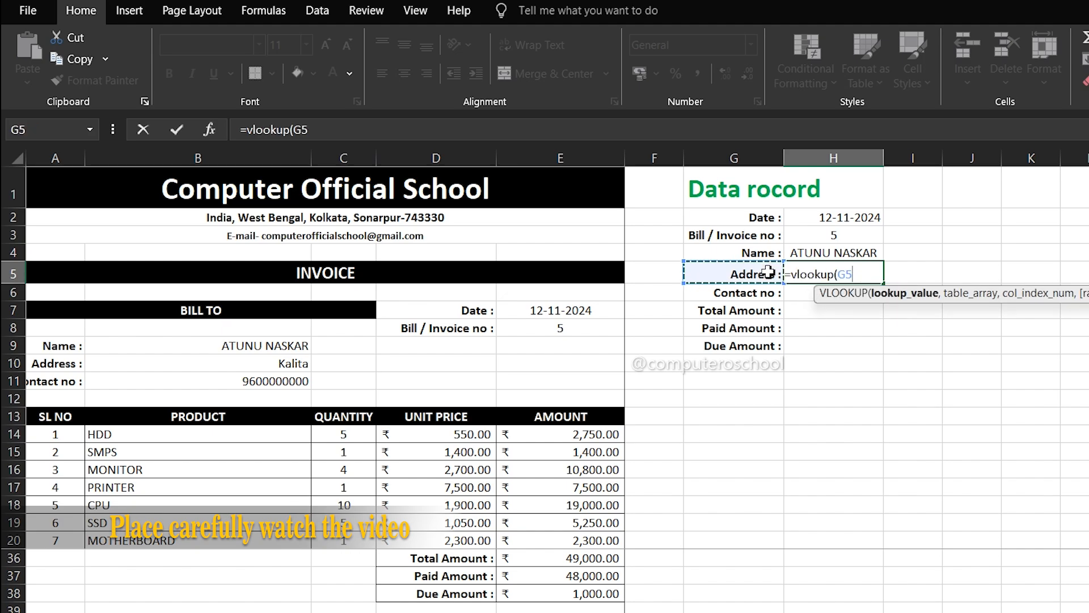
type(",")
left_click_drag(66, 363, 181, 371)
type(",")
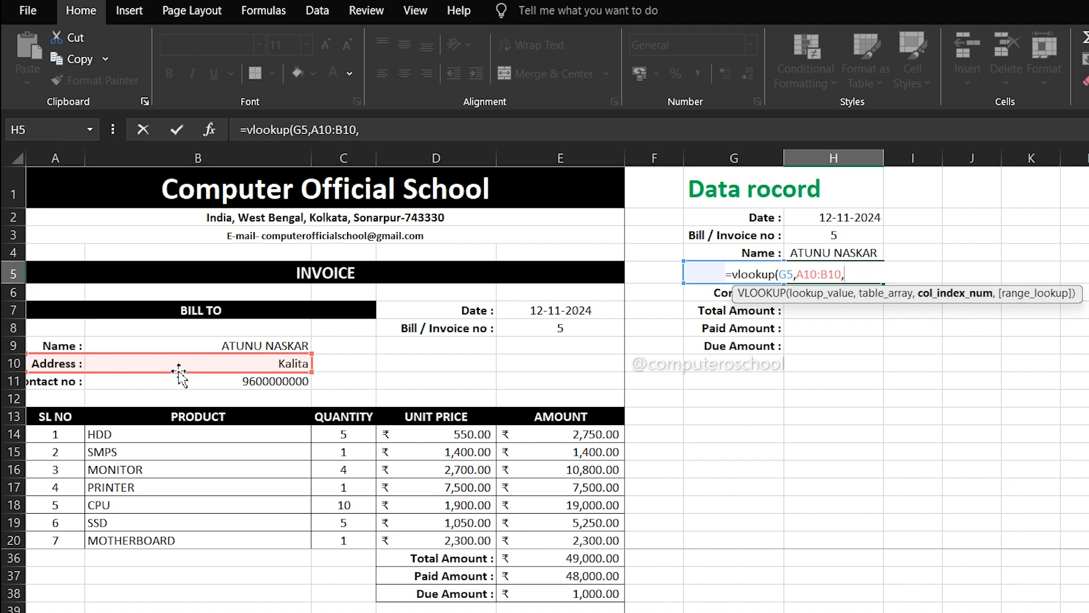
type("2,")
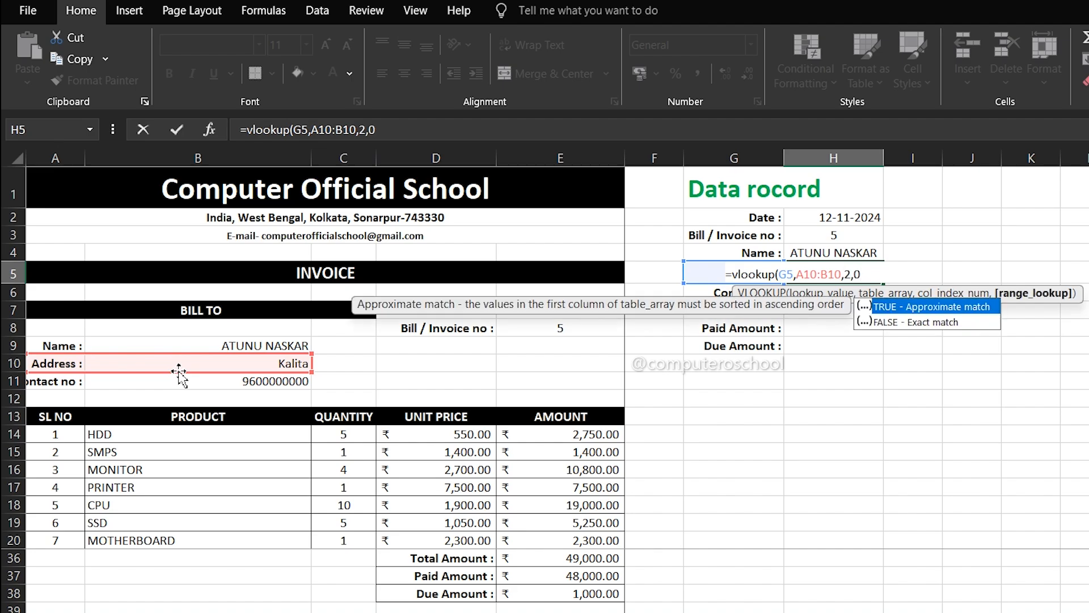
type("0")
key("Return")
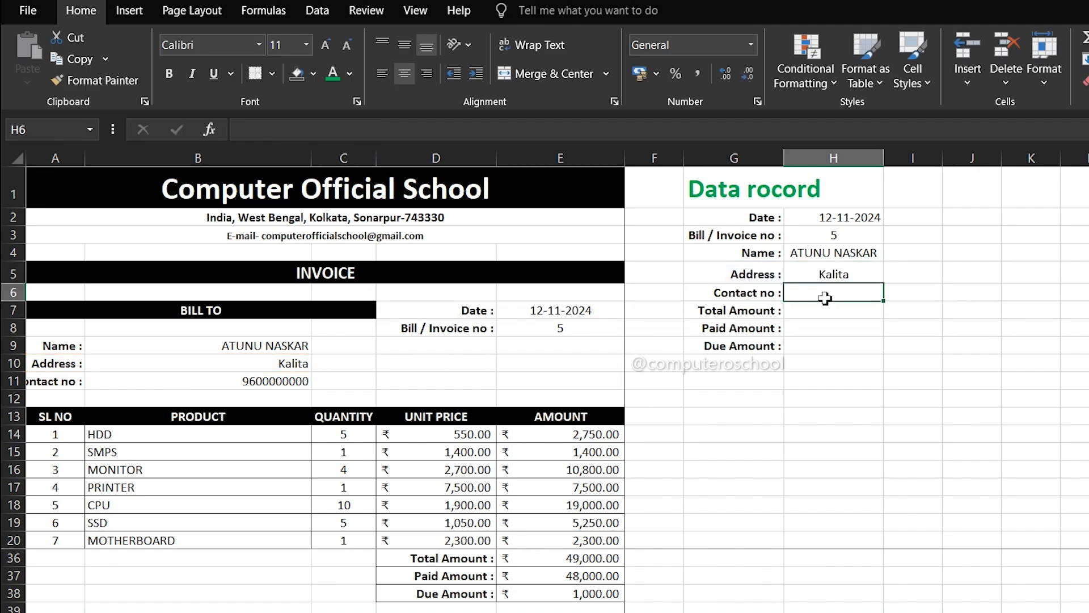
Enter =VLOOKUP(G6,A11:B11,2,0) in cell H6 to pull the contact number into the record block.
type("=")
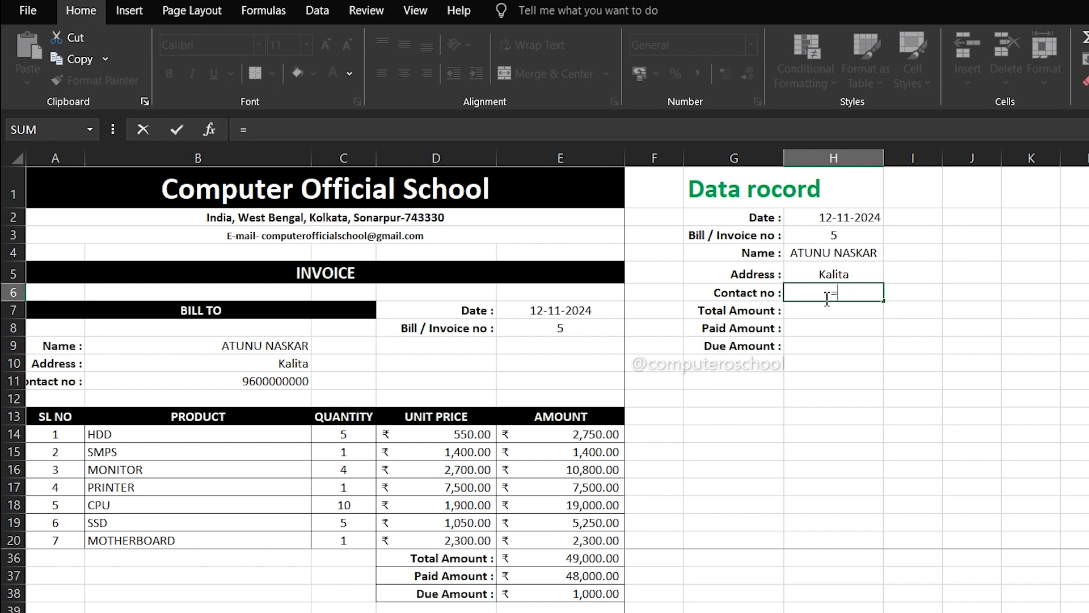
type("vlookup(")
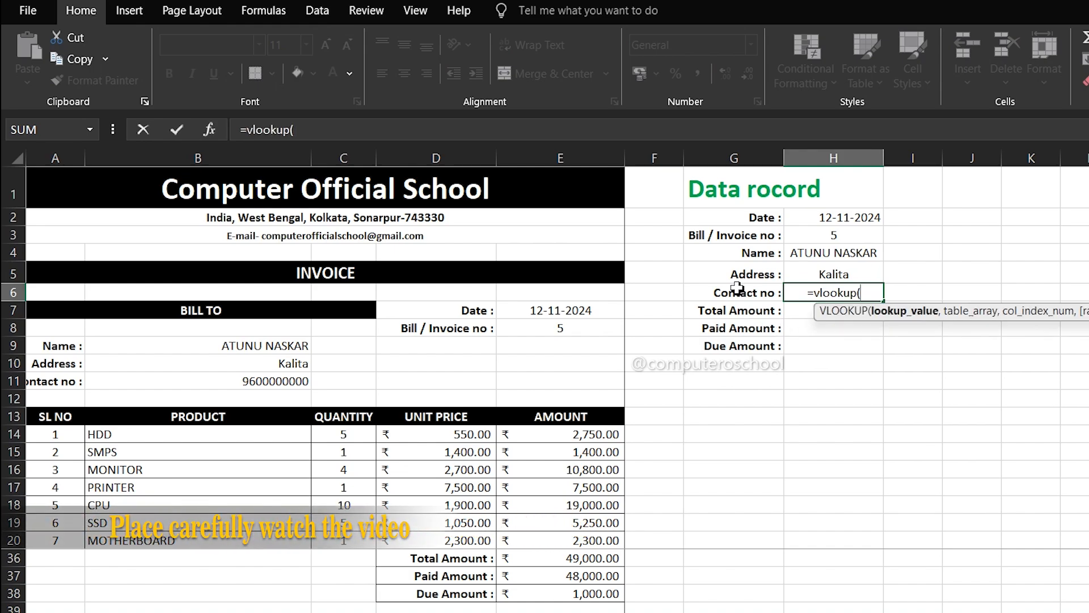
left_click(744, 295)
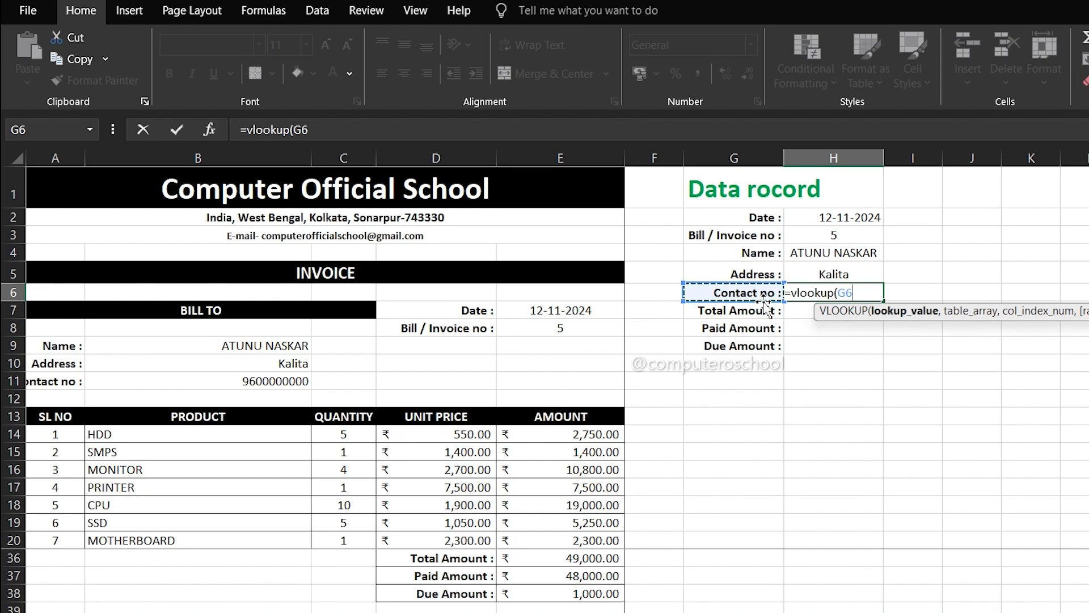
type(",")
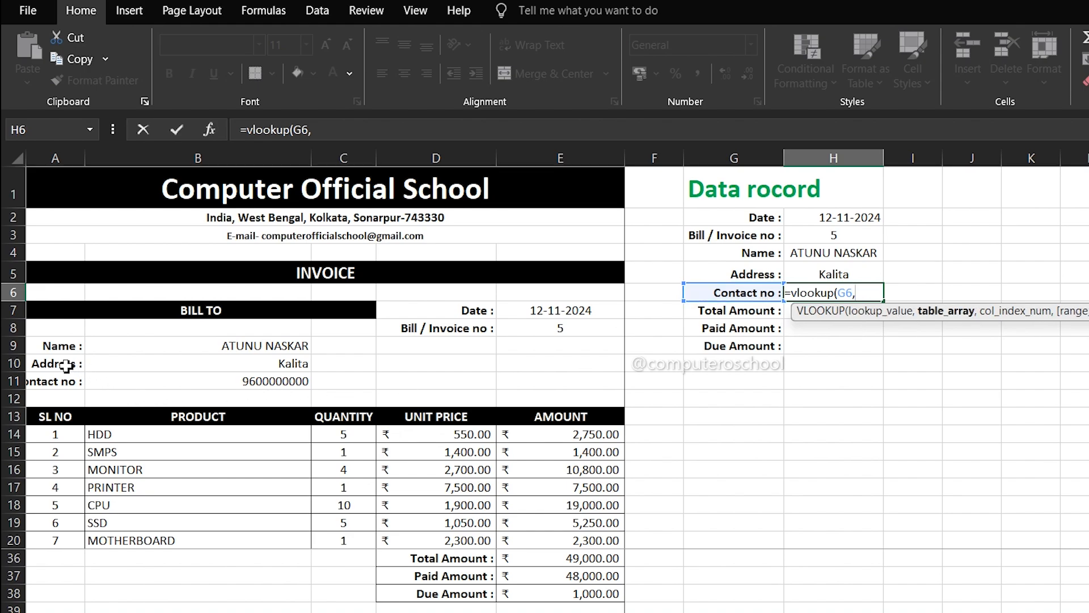
left_click_drag(57, 381, 185, 386)
type(",")
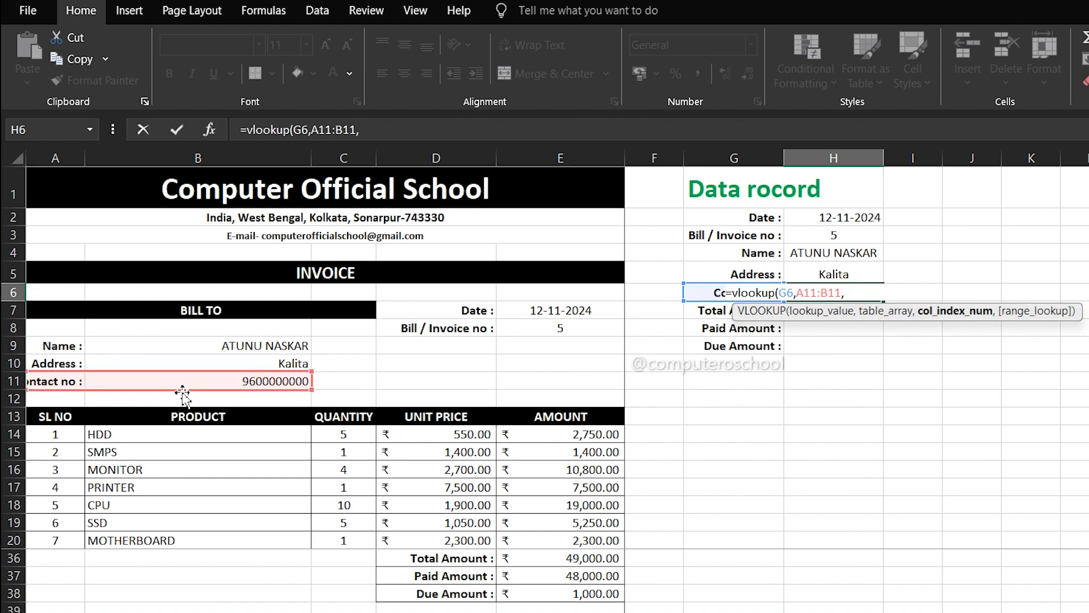
type("2,")
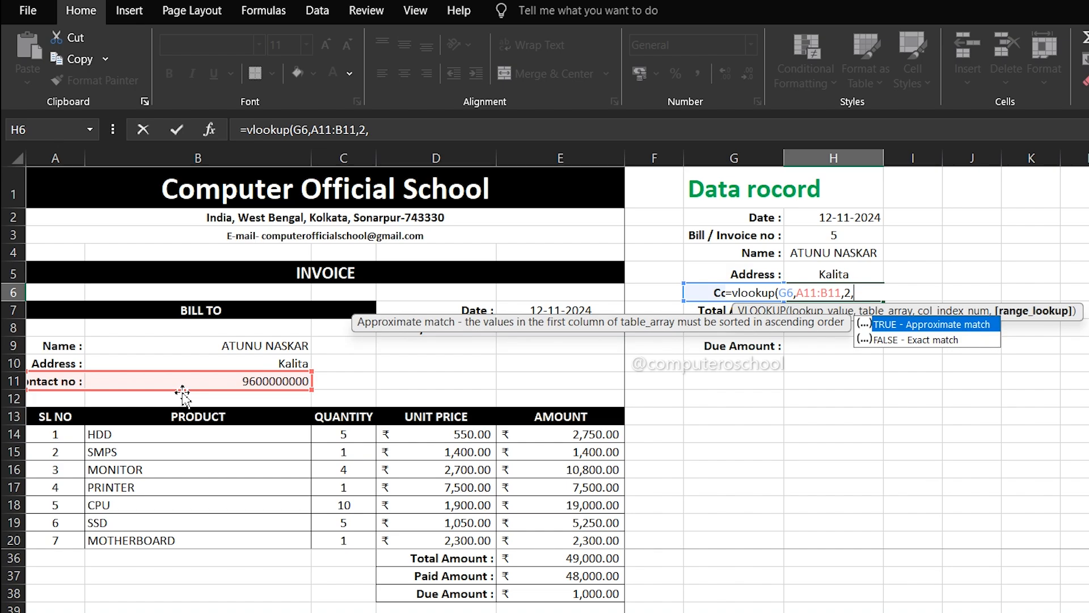
type("0)")
key("Return")
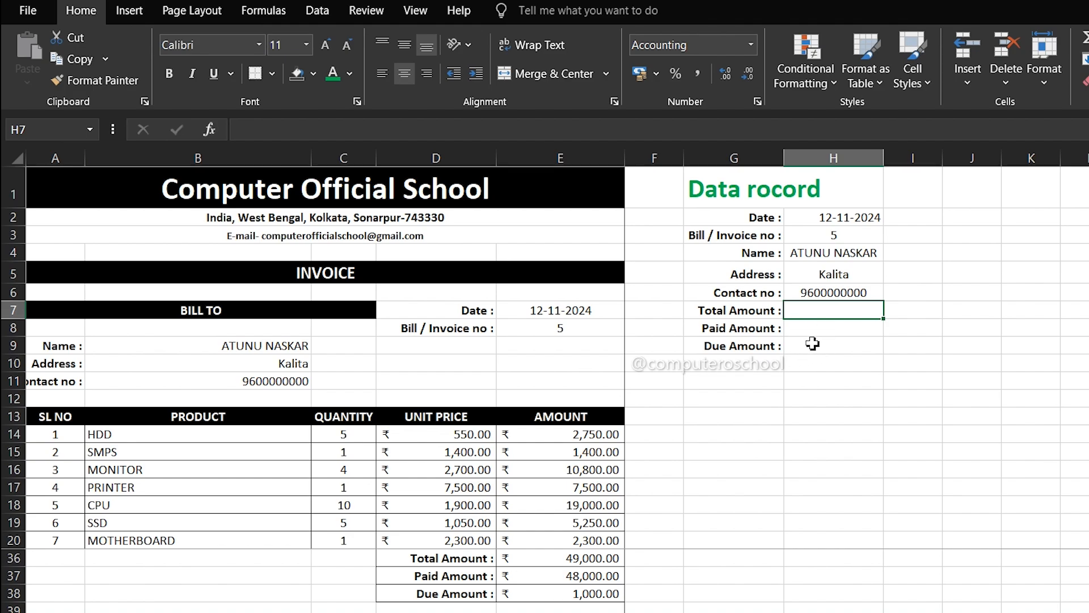
Enter =VLOOKUP(G7,D36:E36,2,0) in cell H7 to pull the total amount into the record block.
type("=vl")
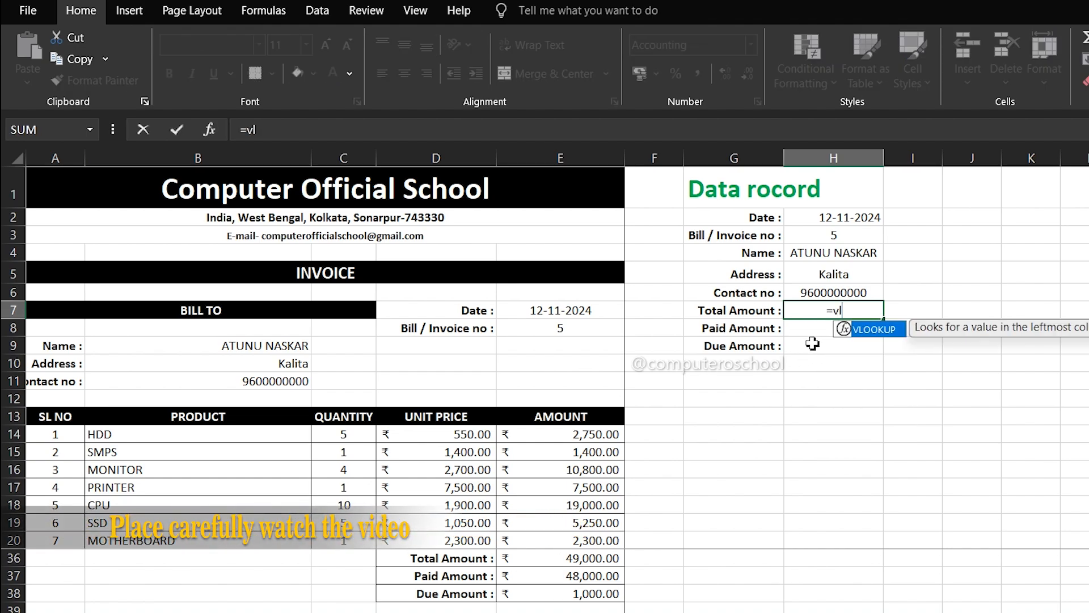
type("ookup(")
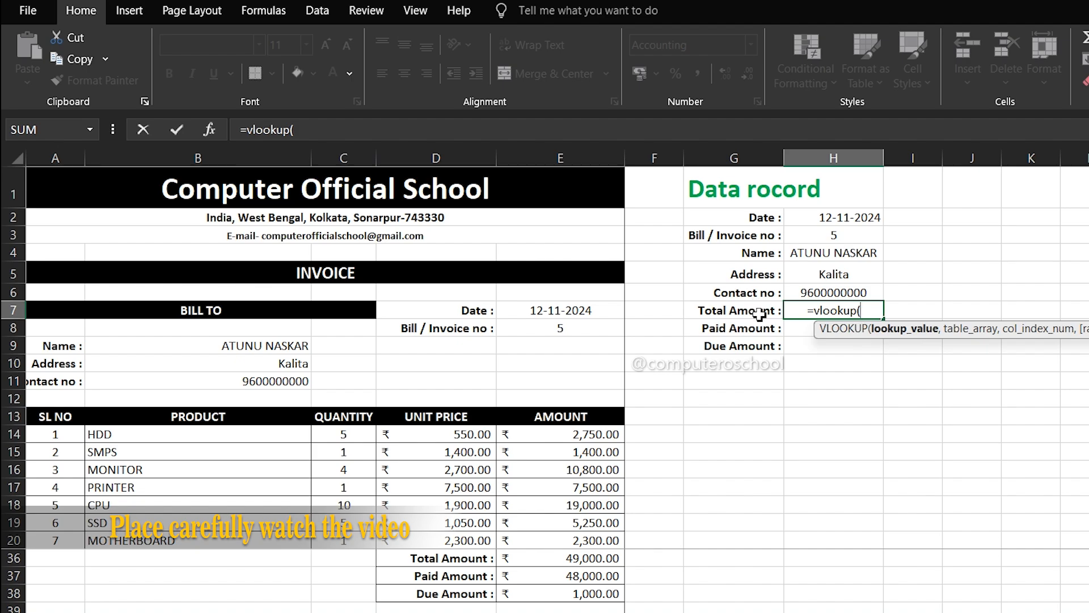
left_click(759, 311)
type(",")
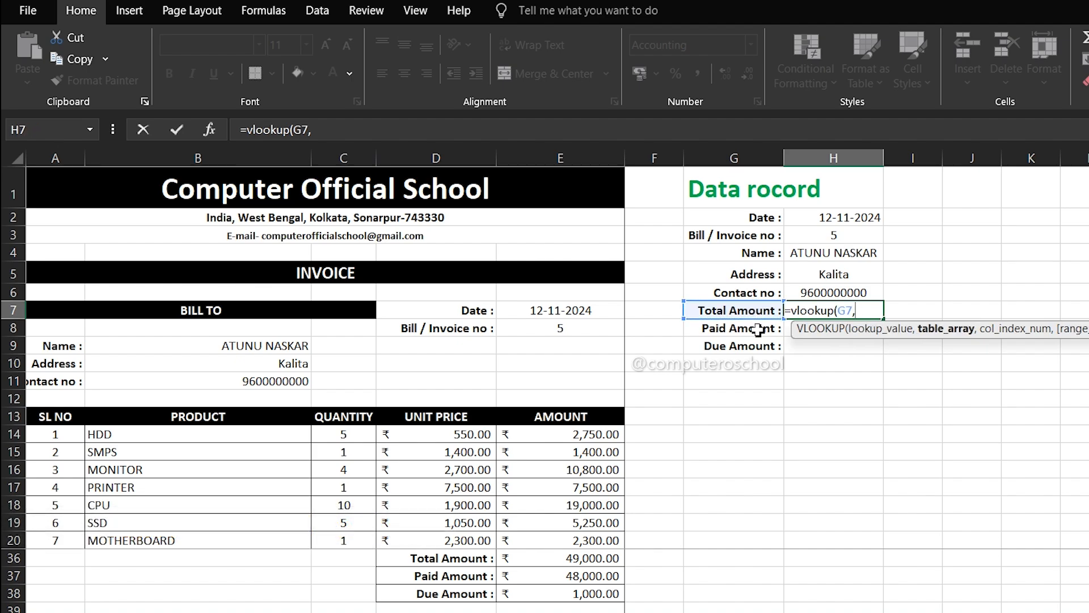
left_click_drag(471, 559, 544, 558)
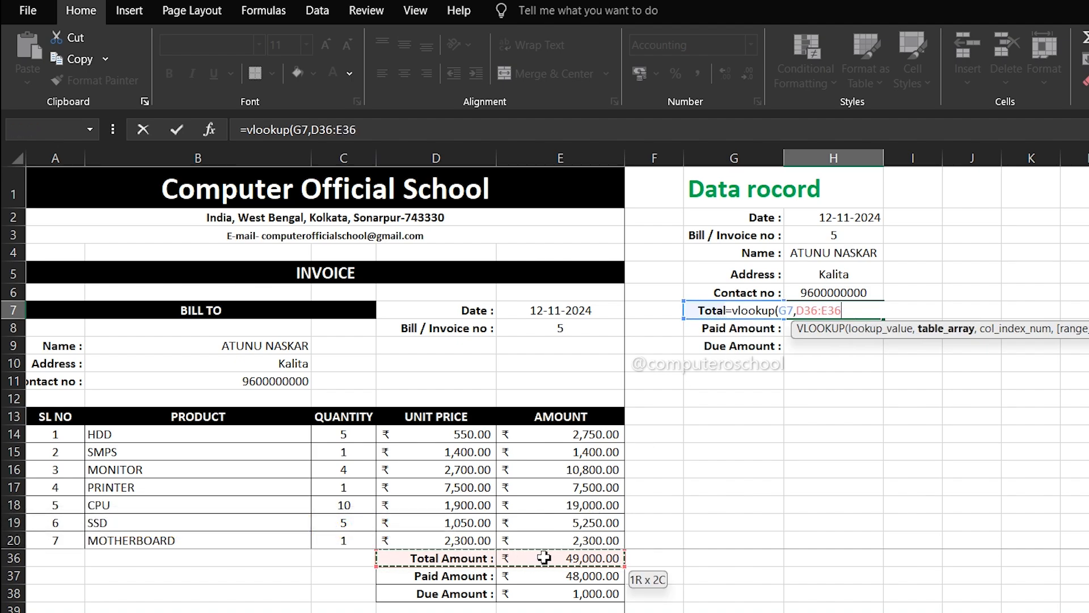
type(",")
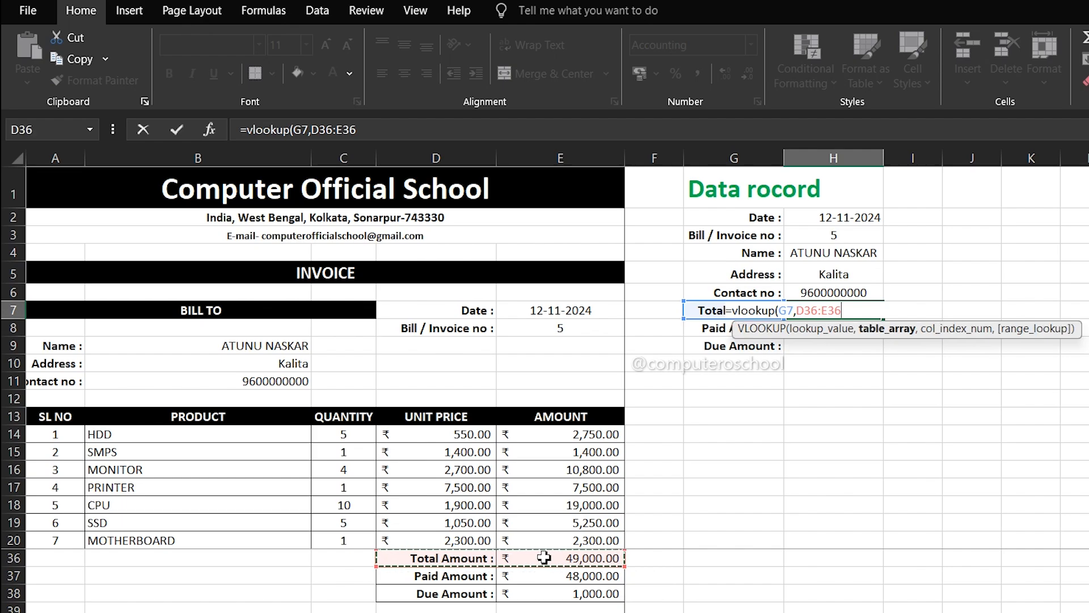
type("2,0)")
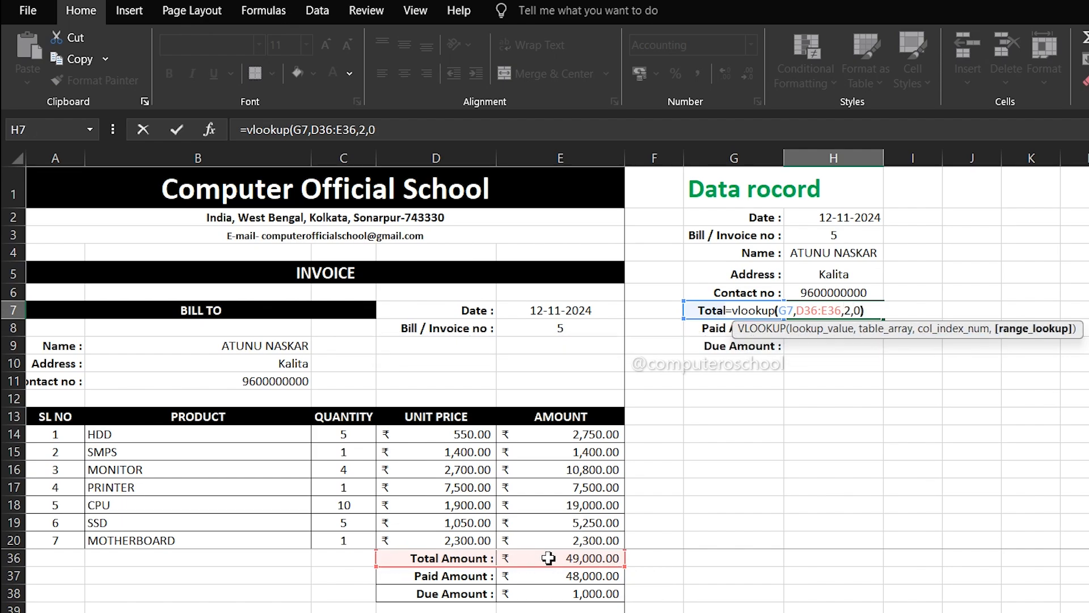
key("Return")
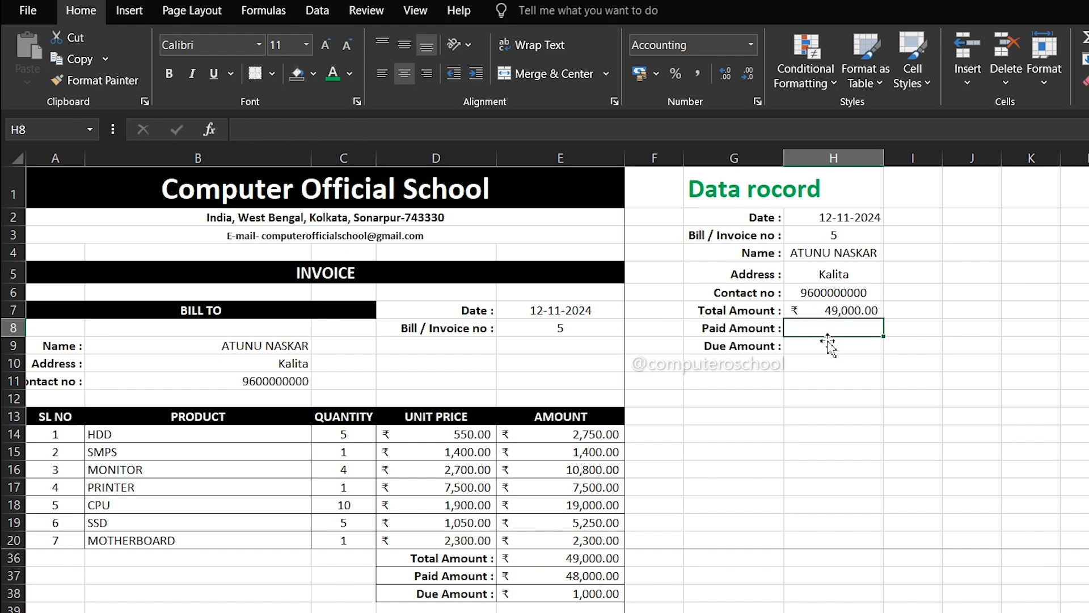
Enter =VLOOKUP(G8,D37:E37,2,0) in cell H8 to pull the paid amount into the record block.
type("=vlook")
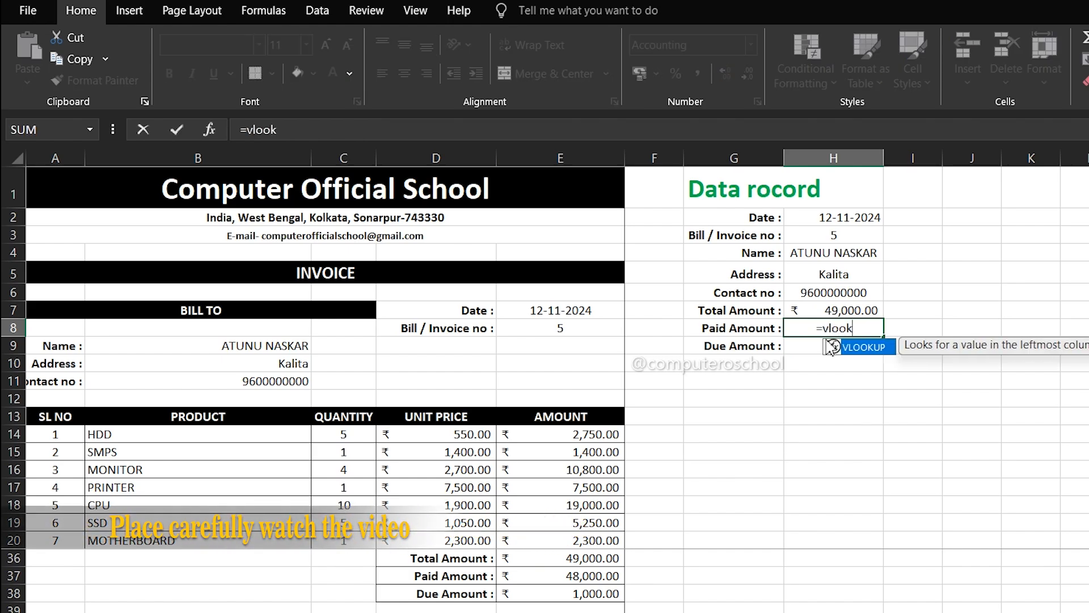
type("up")
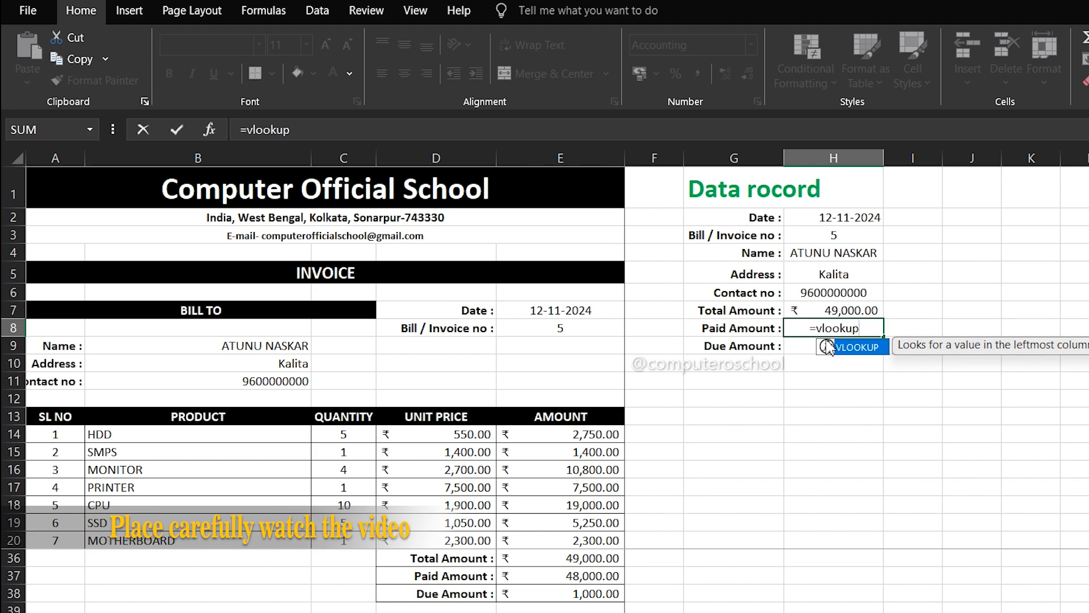
type("(")
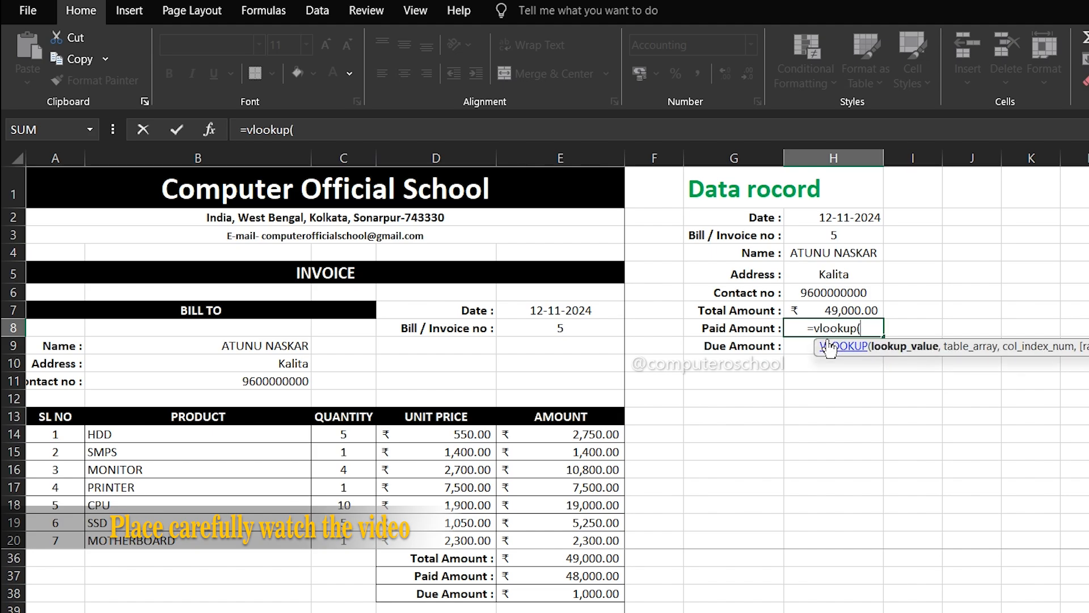
left_click(744, 328)
type(",")
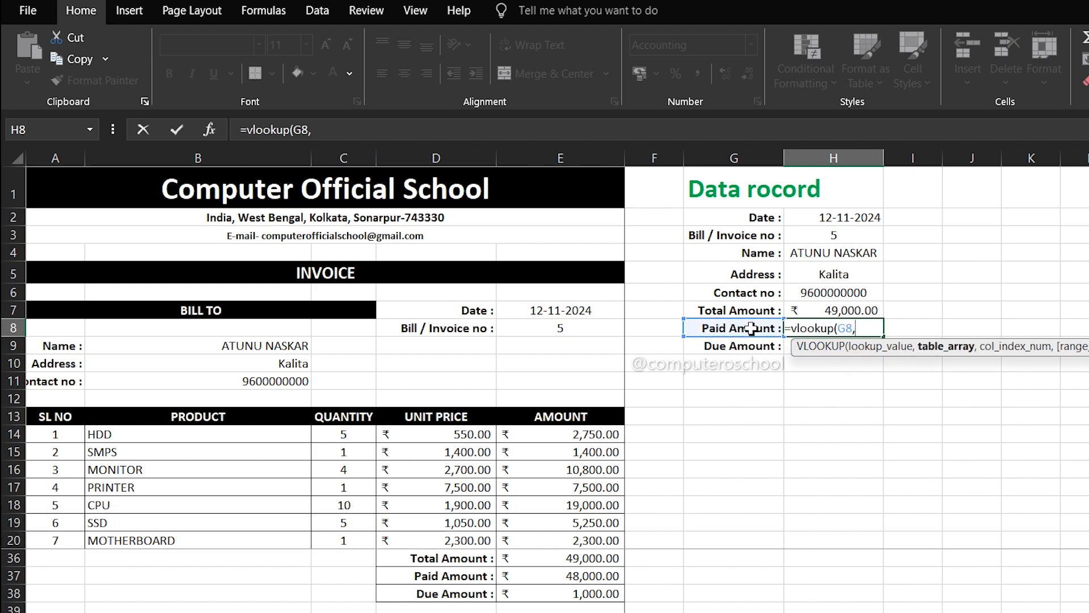
left_click_drag(442, 576, 543, 575)
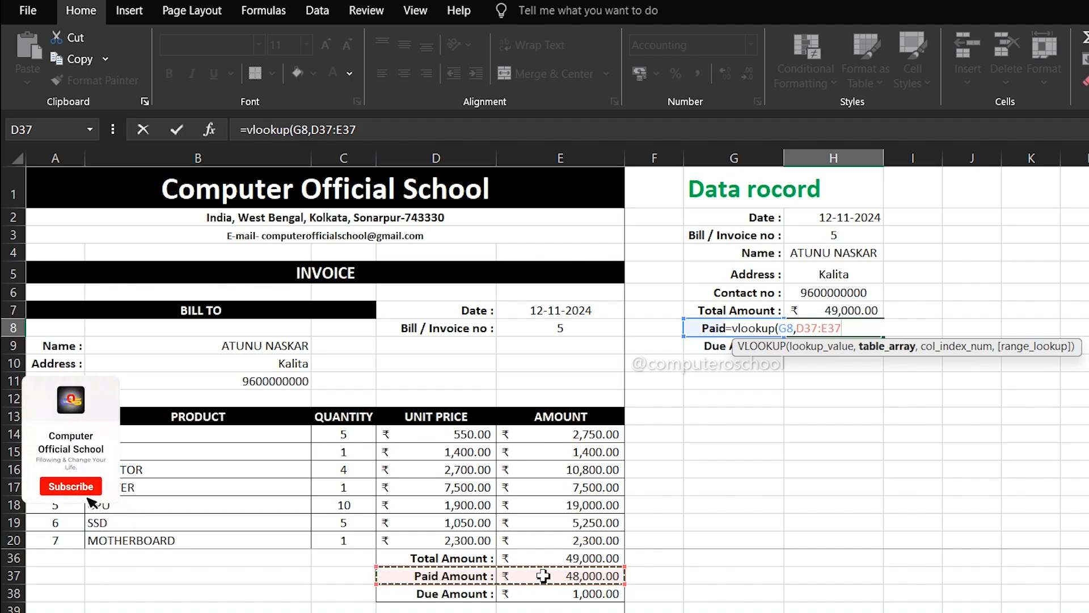
type(",2,0")
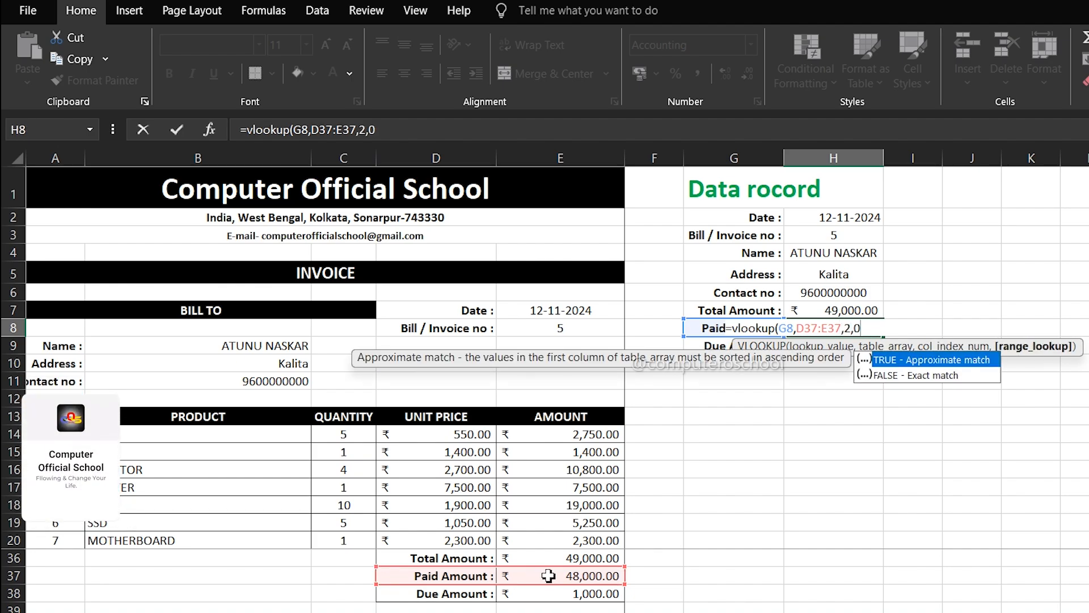
key("Return")
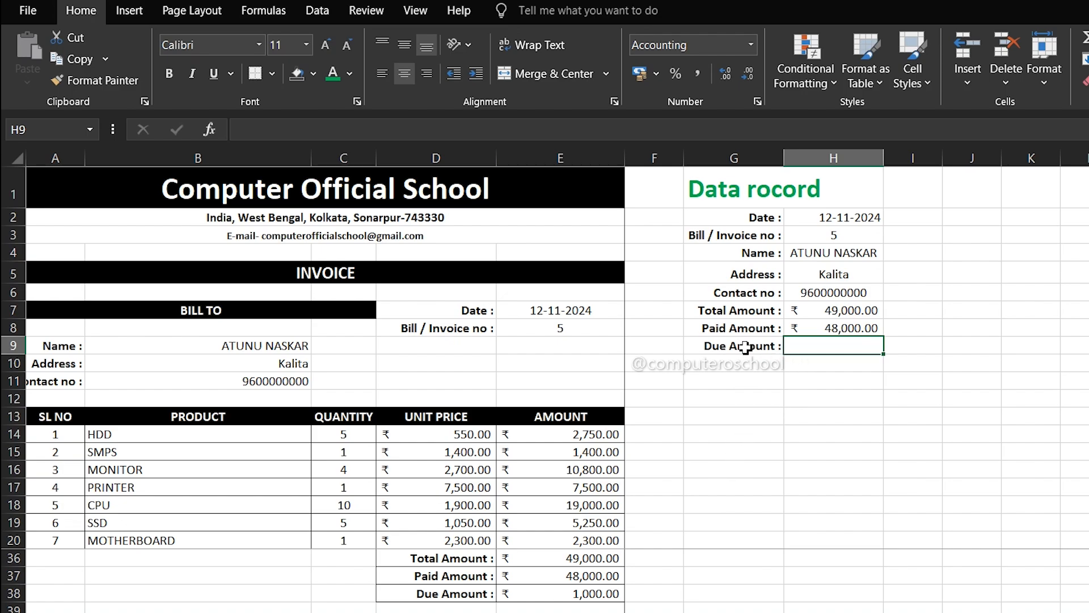
Enter =VLOOKUP(G9,D38:E38,2,0) in cell H9 to pull the due amount into the record block.
type("=")
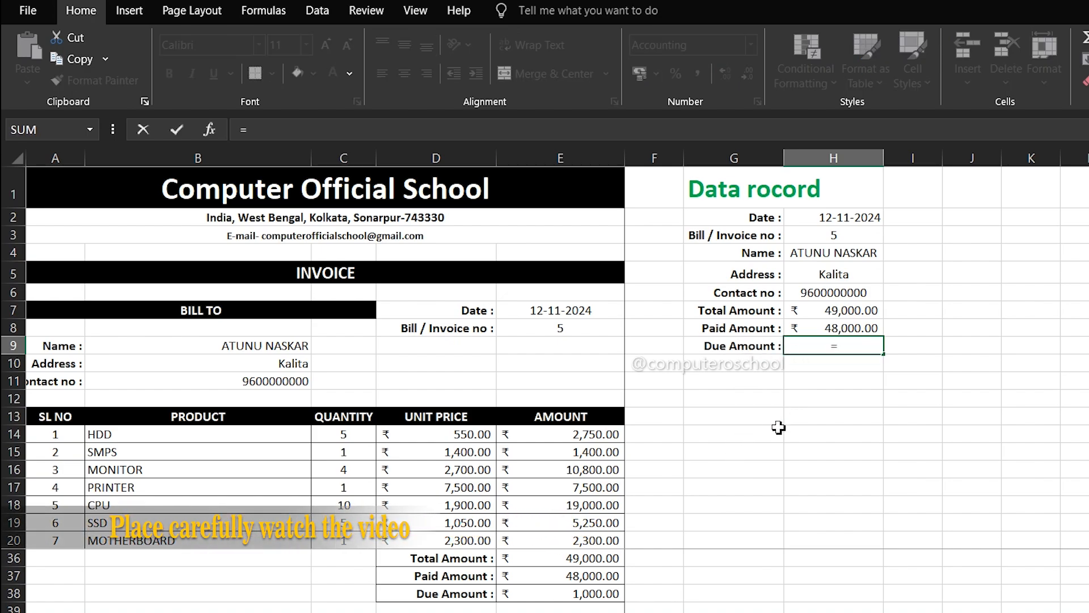
type("vlookup(")
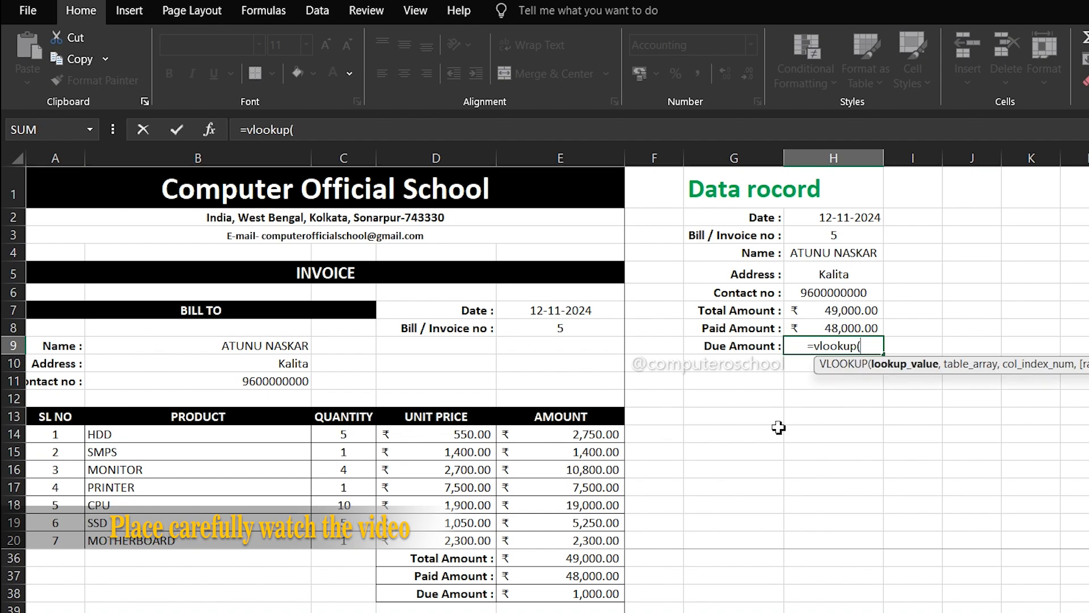
left_click(744, 351)
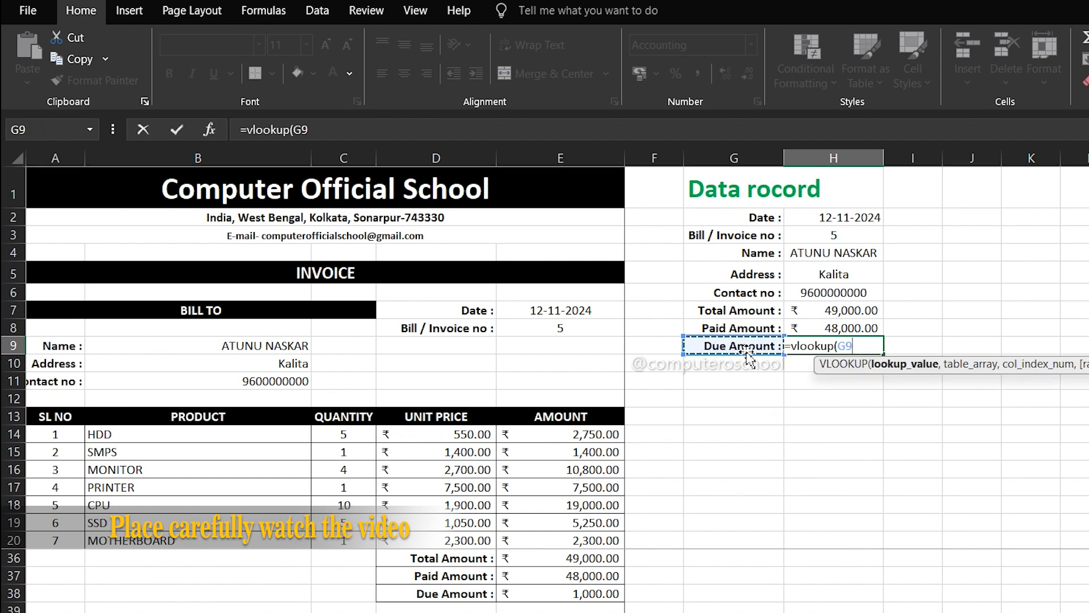
type(",")
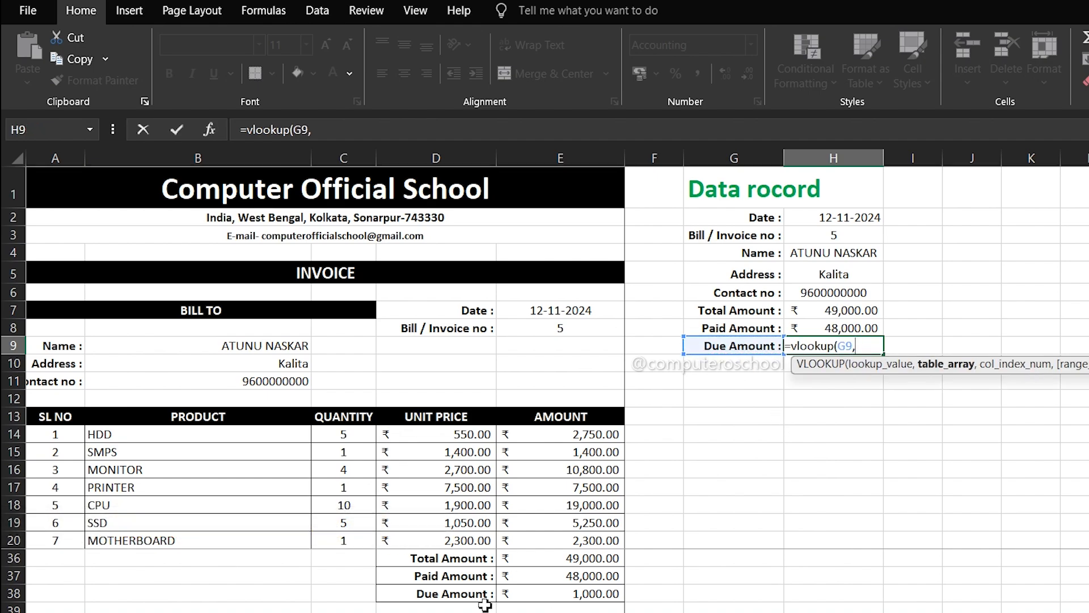
left_click_drag(463, 593, 530, 594)
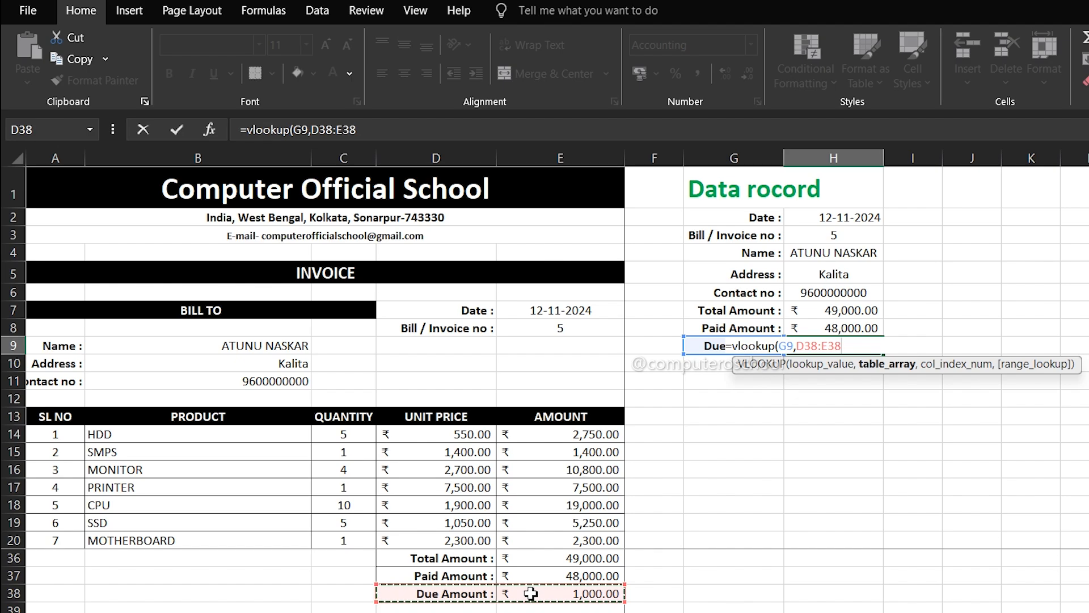
type(",2,0")
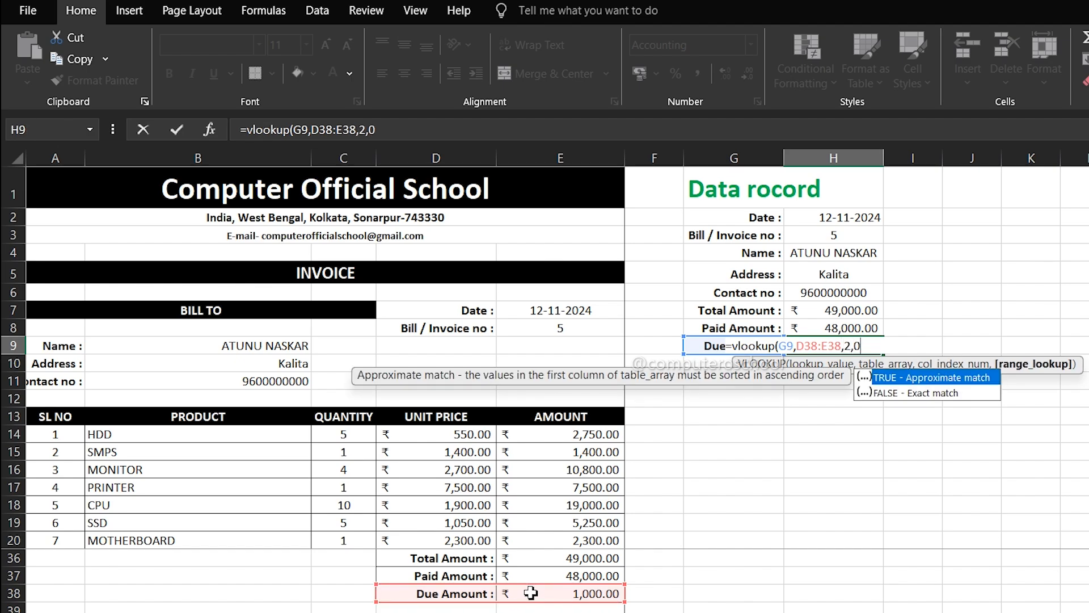
key("Return")
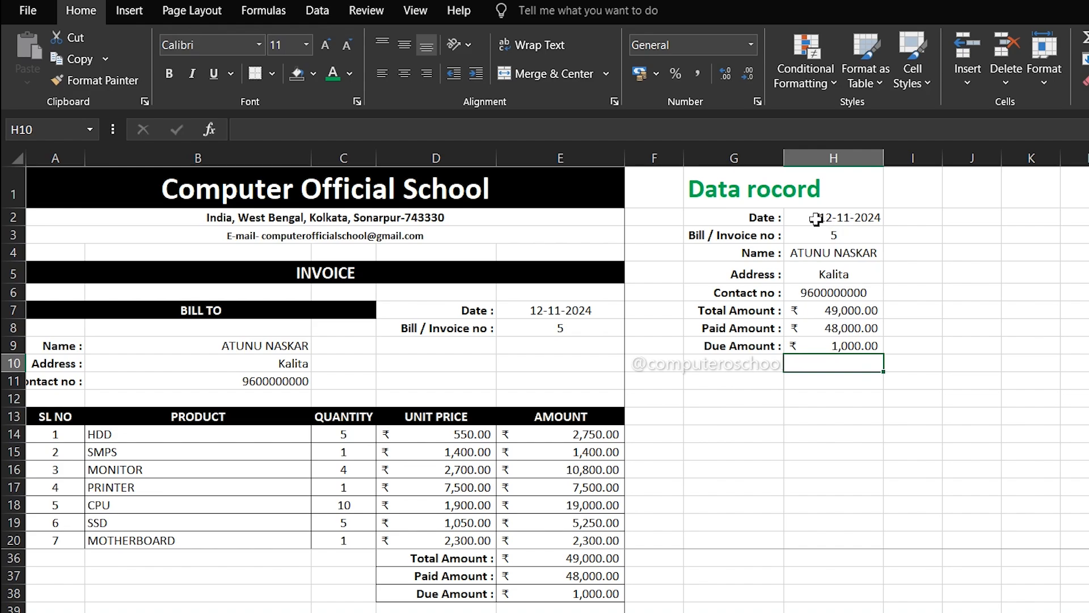
Merge and center the Data rocord heading across G1:H1 and fill it with black.
left_click(771, 202)
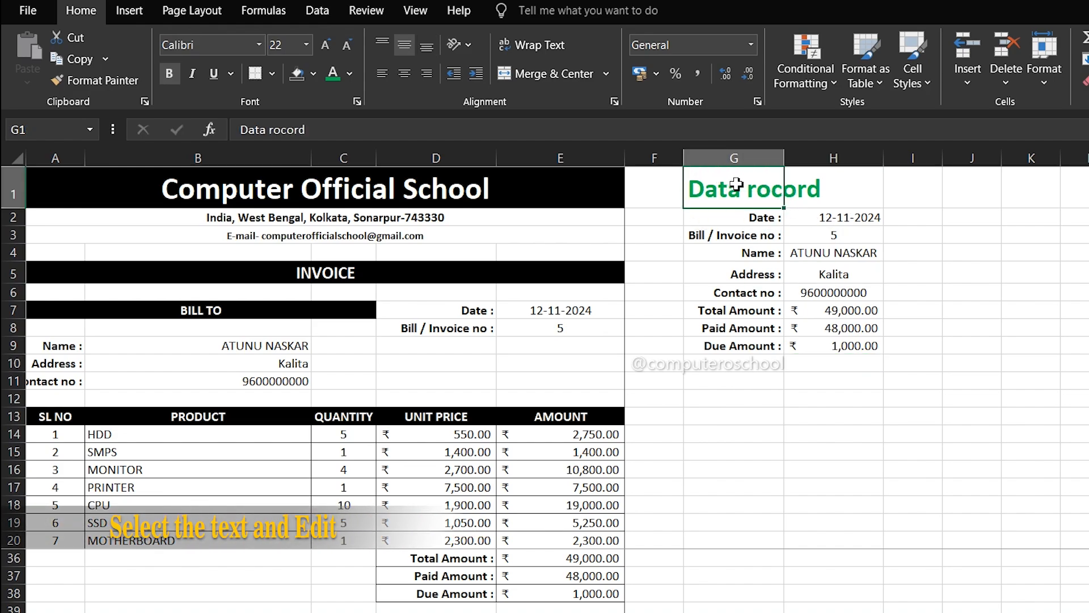
left_click_drag(742, 186, 823, 188)
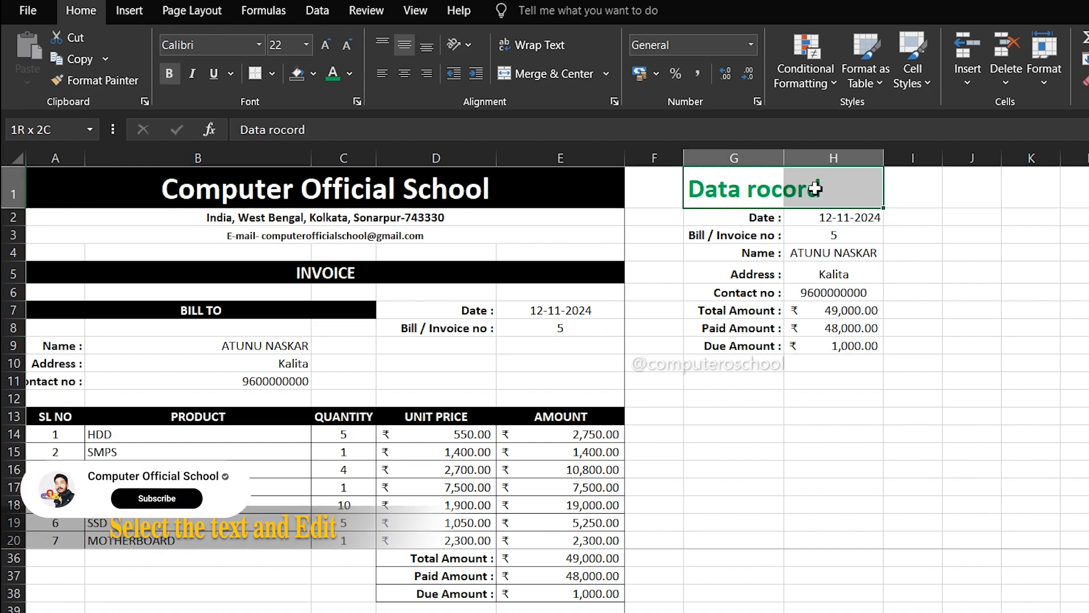
left_click(547, 73)
left_click(313, 72)
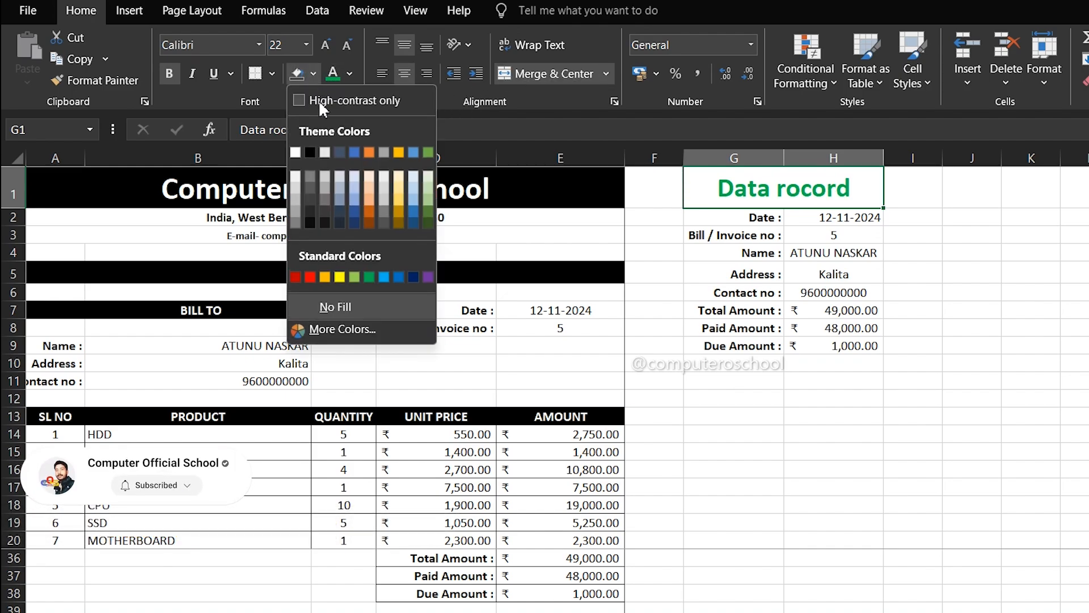
left_click(312, 149)
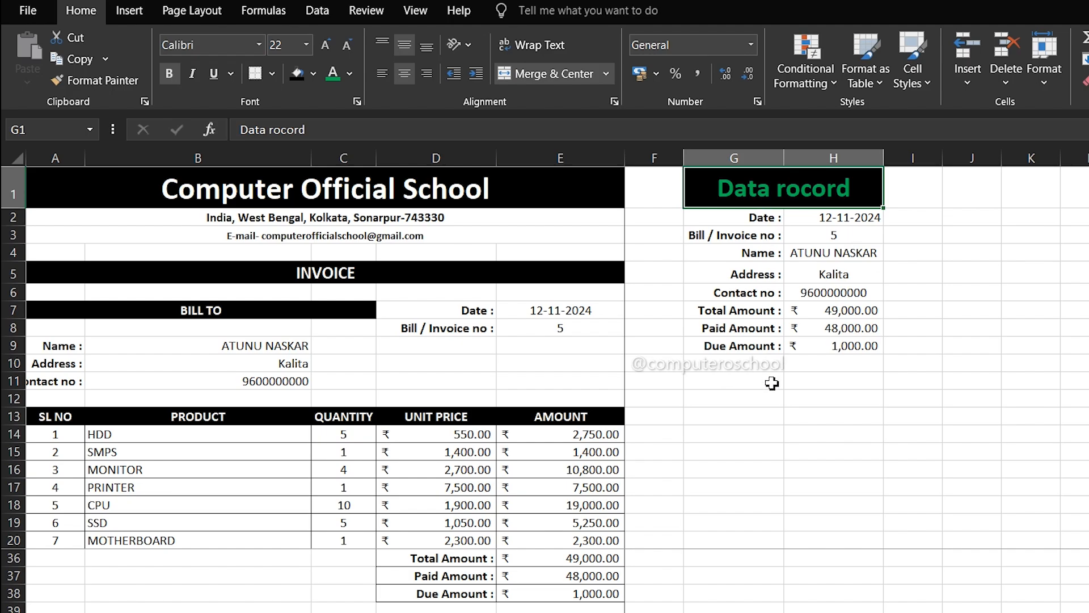
Draw a rounded rectangle below the record block, spanning columns G and H around rows 10 to 12, and label it Submit.
left_click(129, 10)
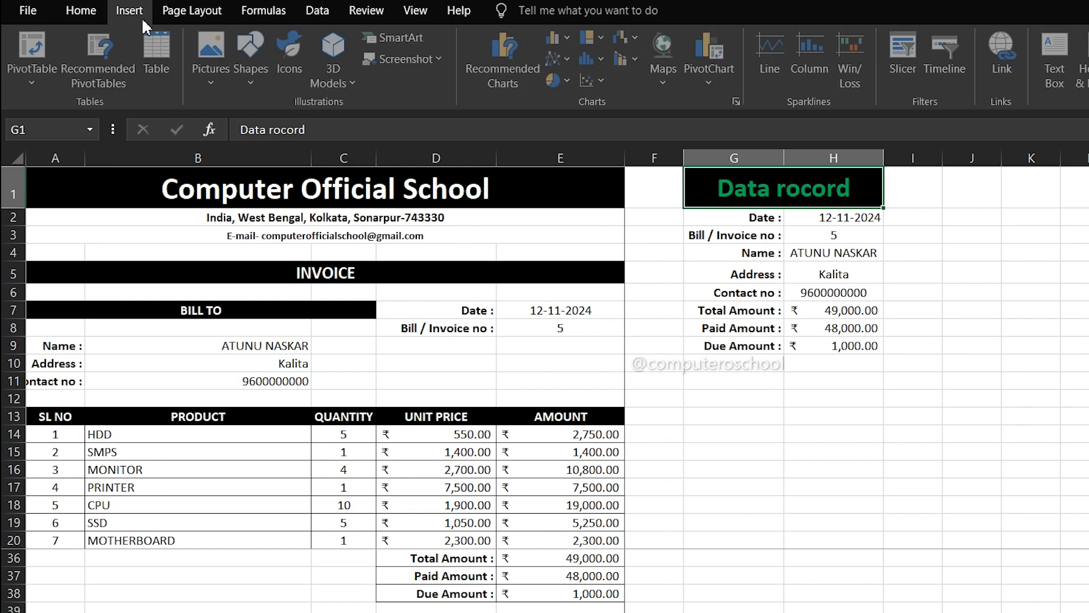
left_click(251, 85)
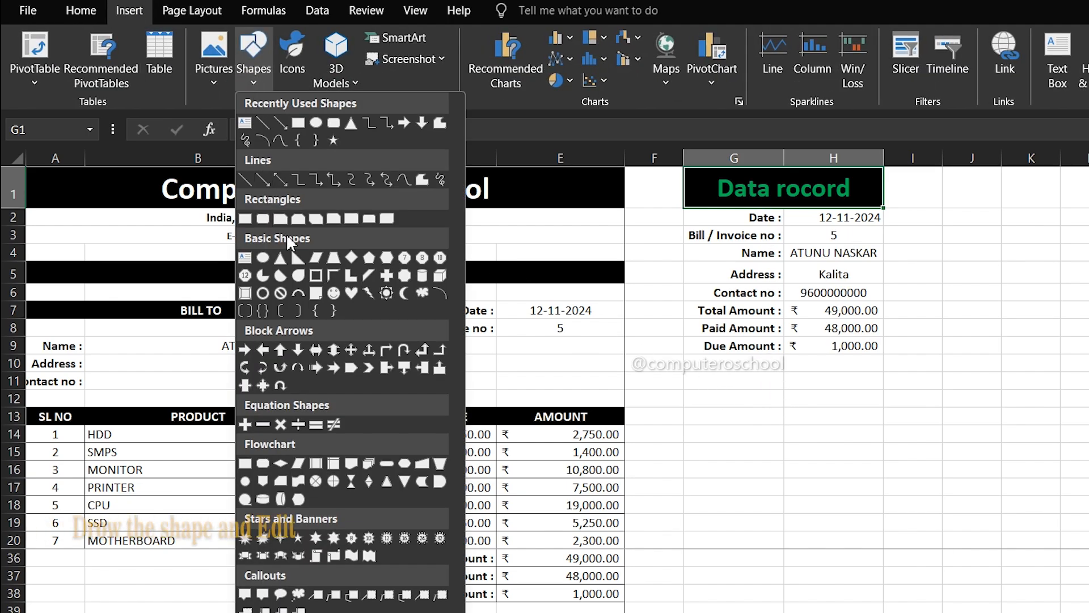
left_click(266, 220)
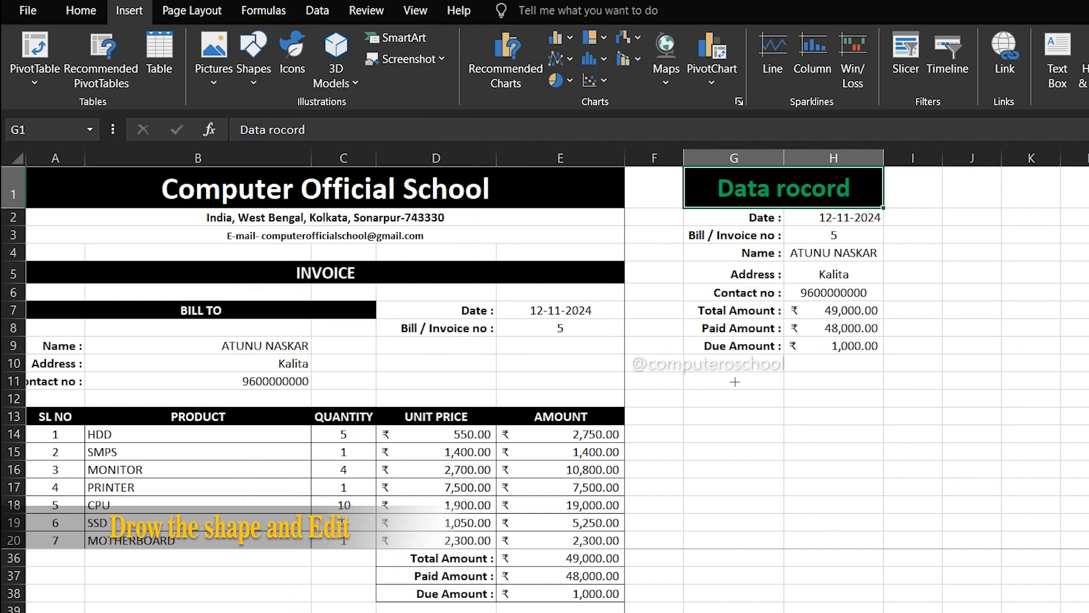
left_click_drag(717, 366, 854, 400)
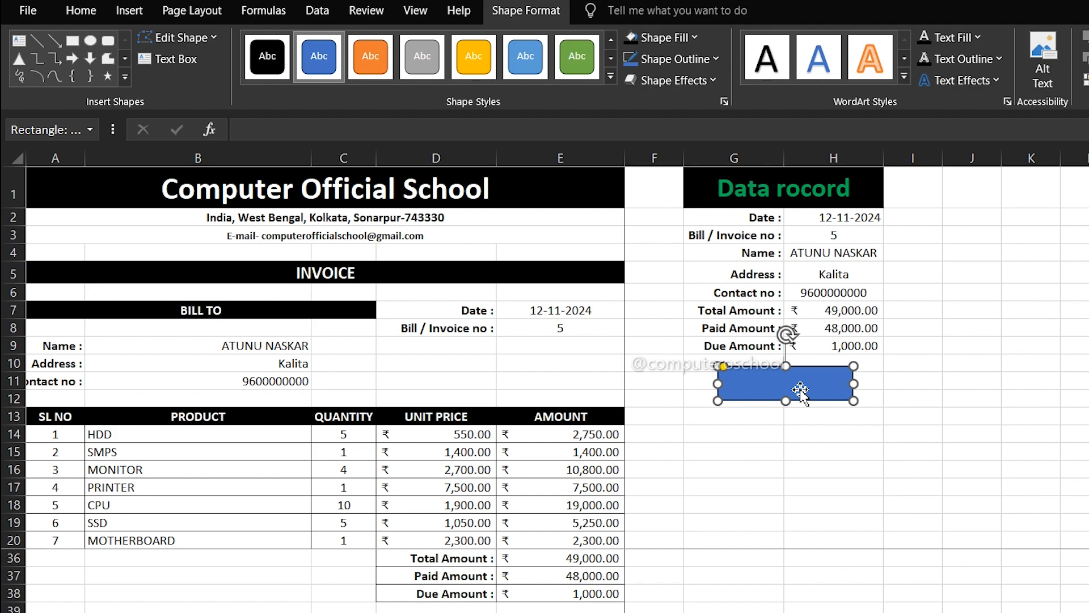
left_click(818, 431)
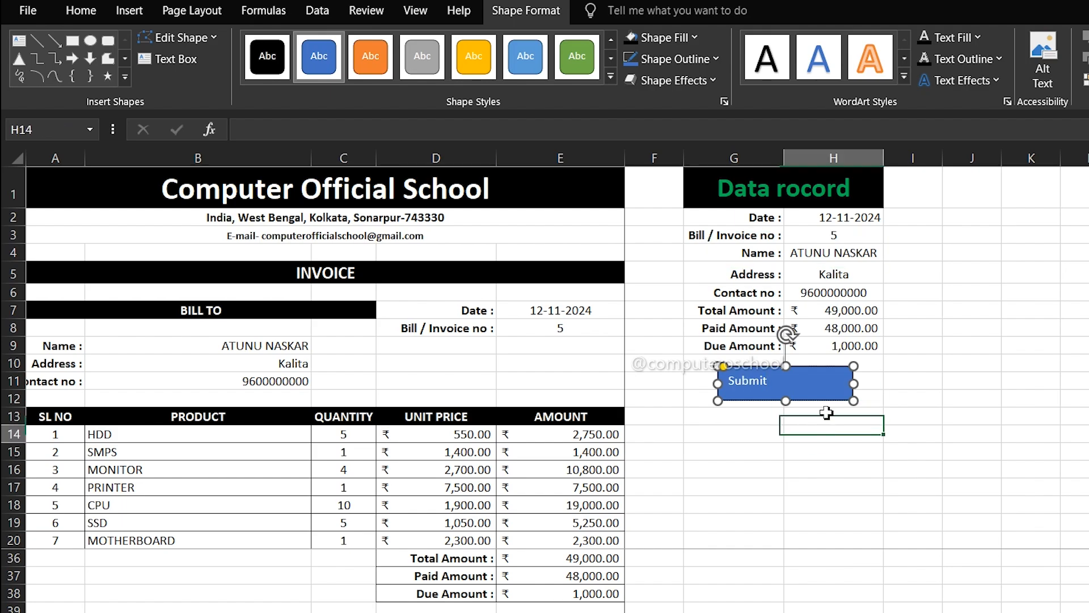
Apply the glossy black preset shape style with a shadow to the Submit shape.
left_click(826, 388)
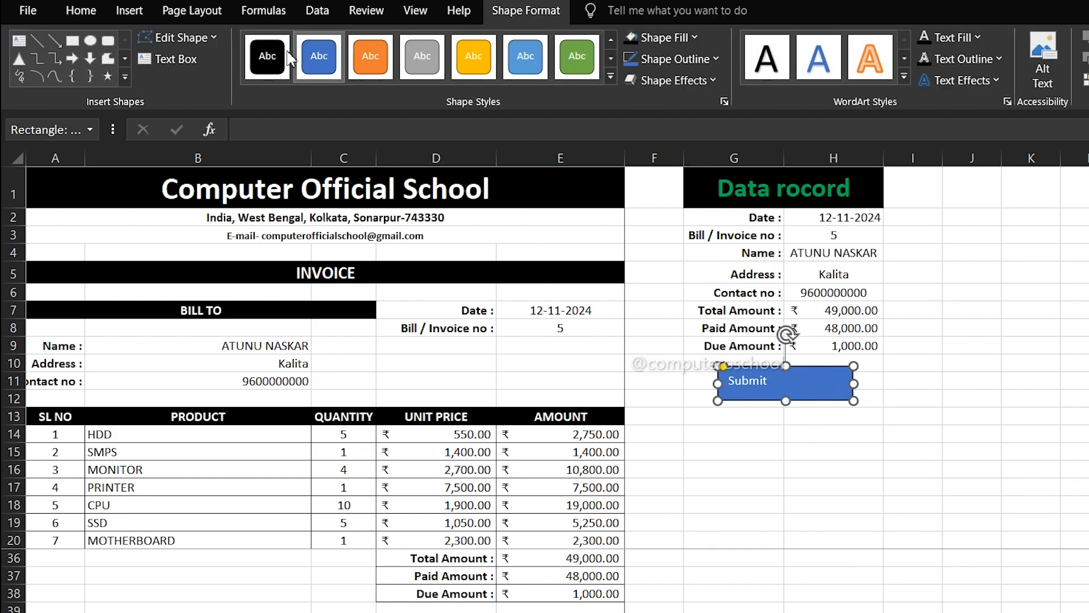
left_click(86, 12)
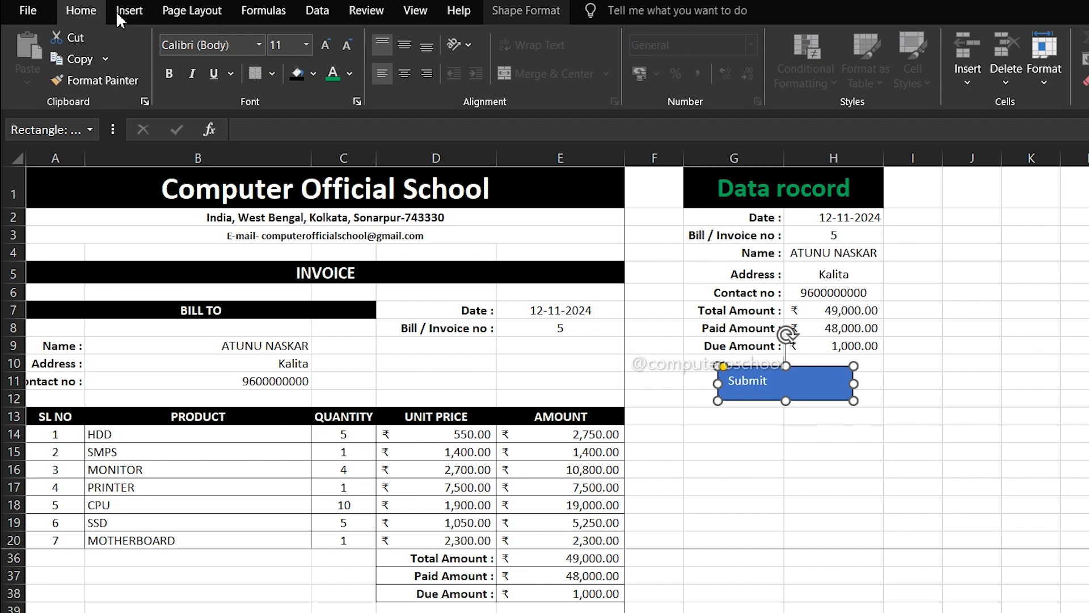
left_click(526, 10)
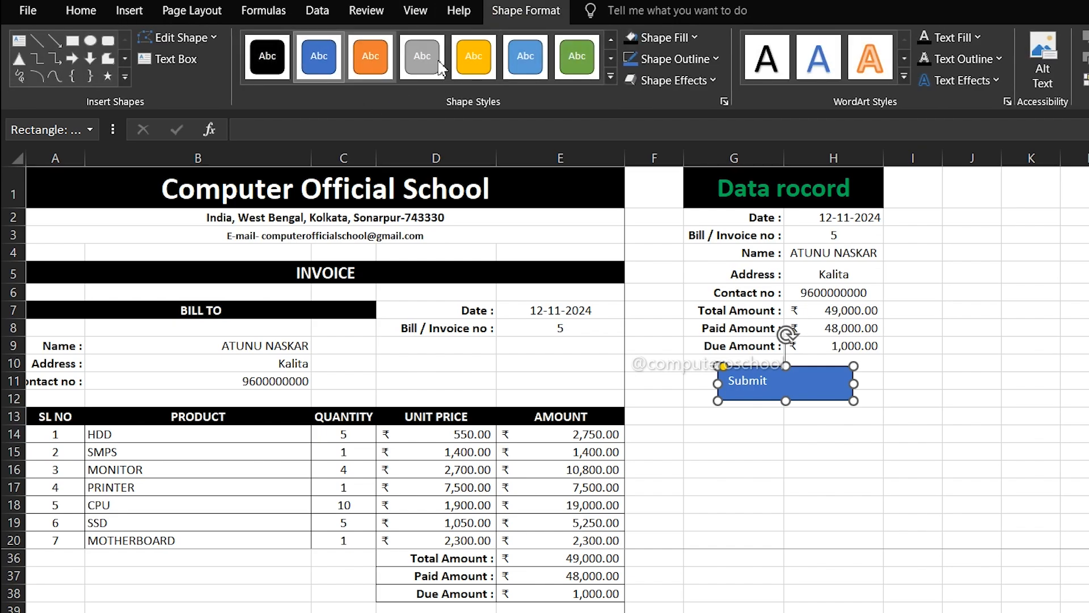
left_click(610, 76)
left_click(280, 363)
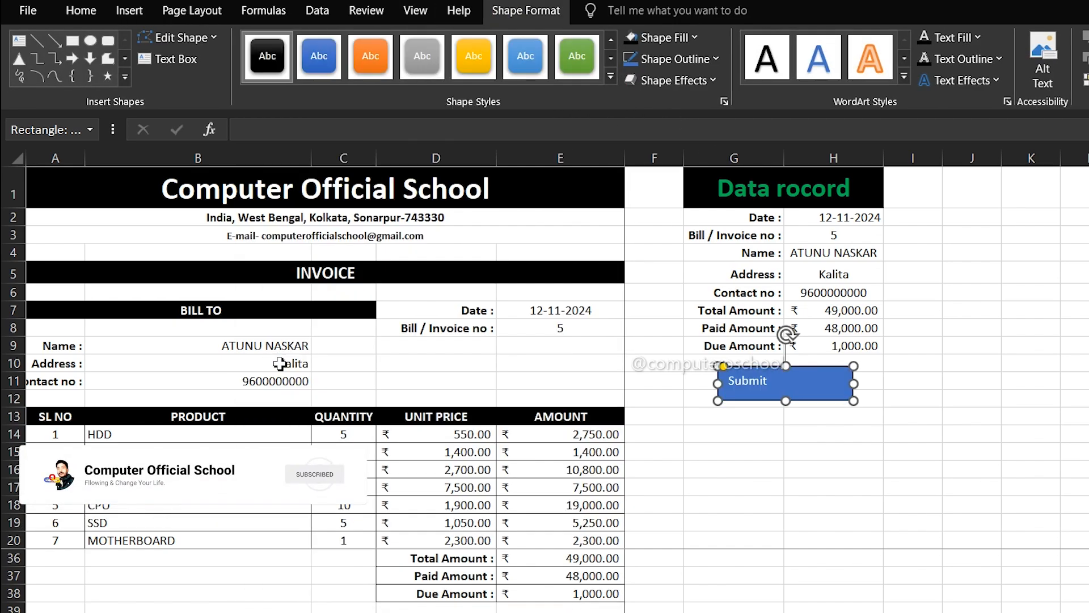
Enlarge the Submit shape's text to size 18 and center it horizontally and vertically.
left_click(81, 10)
left_click(328, 48)
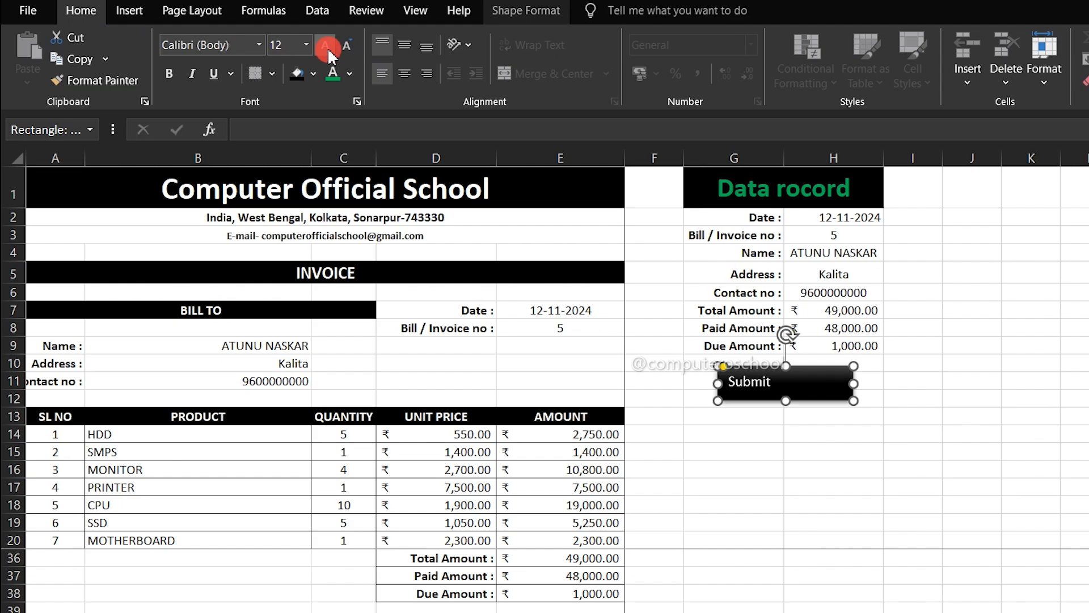
left_click(328, 48)
left_click(328, 48)
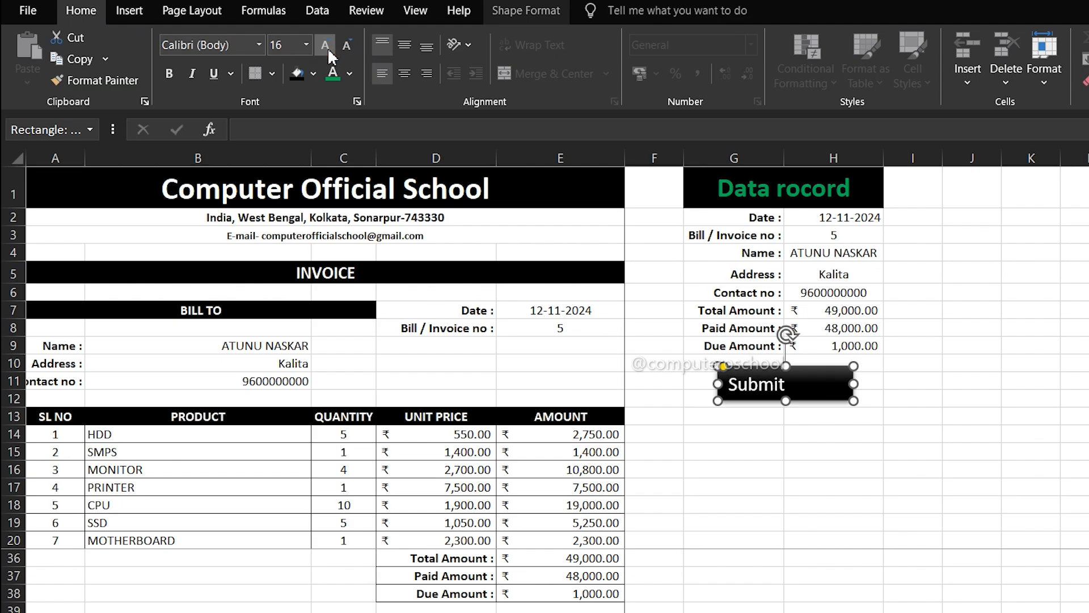
left_click(401, 43)
left_click(409, 78)
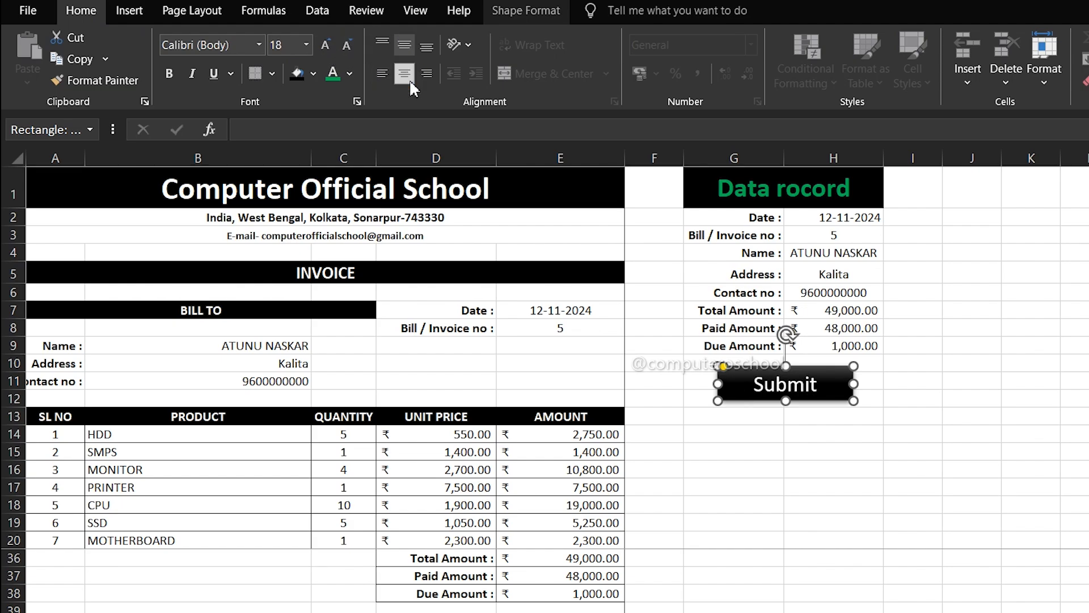
left_click(843, 430)
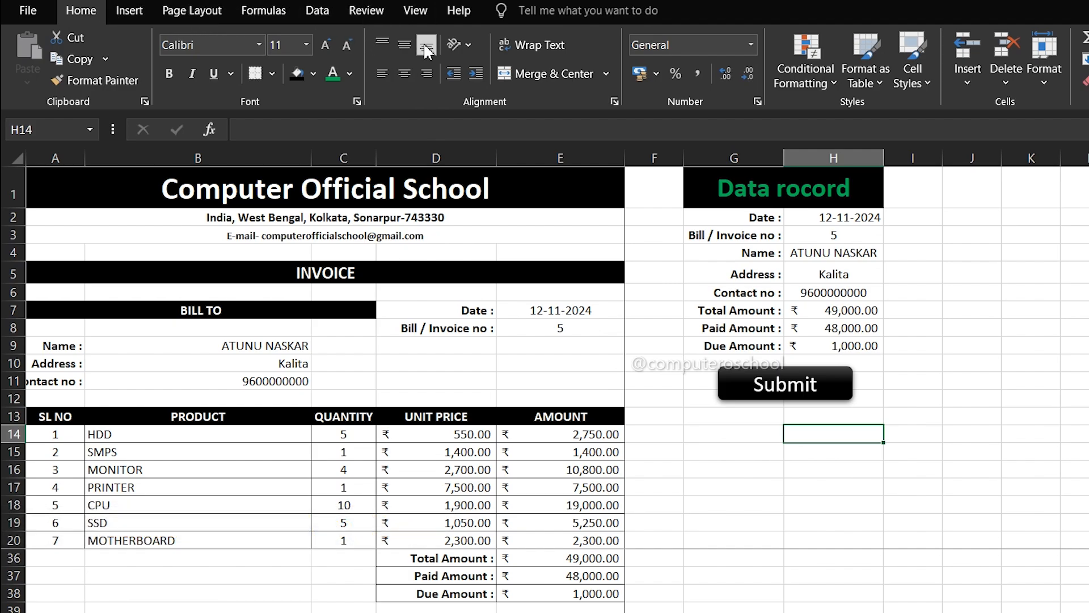
Enable the Developer tab through the ribbon customization options and display its commands.
right_click(299, 98)
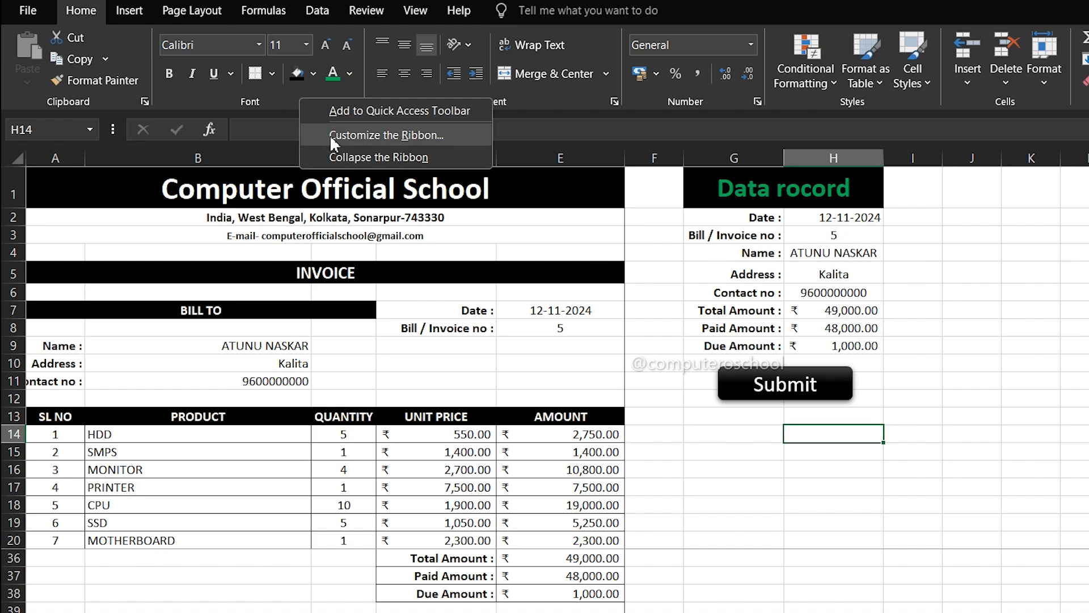
left_click(398, 134)
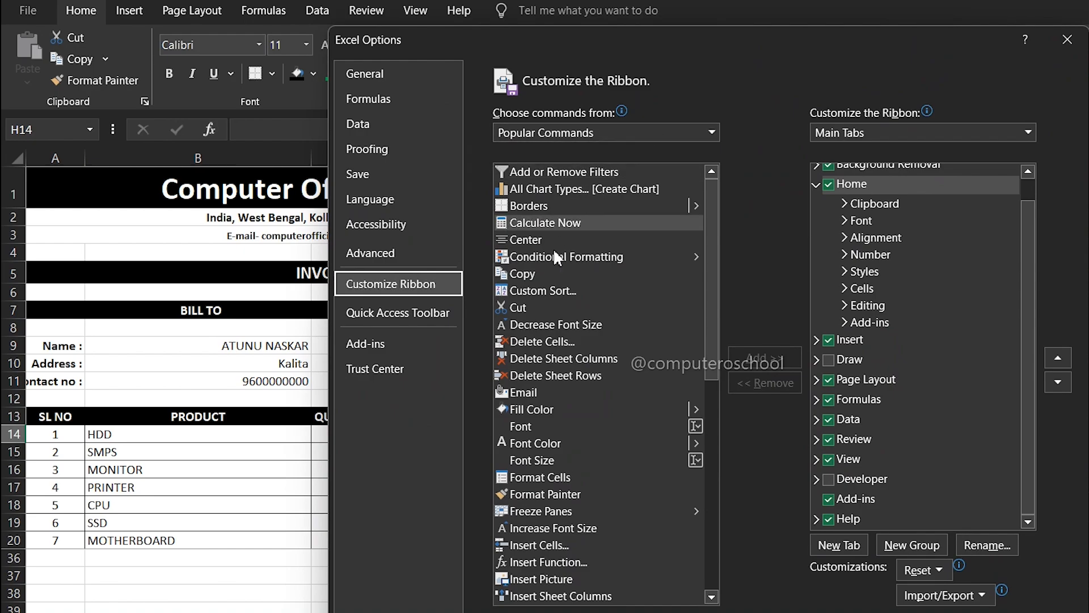
left_click(828, 480)
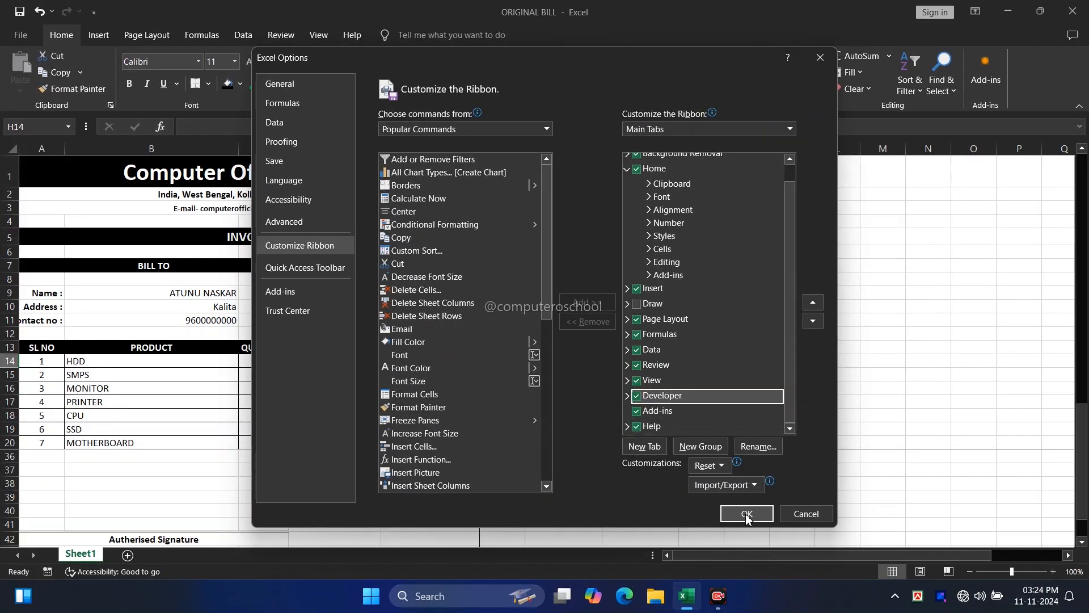
left_click(747, 513)
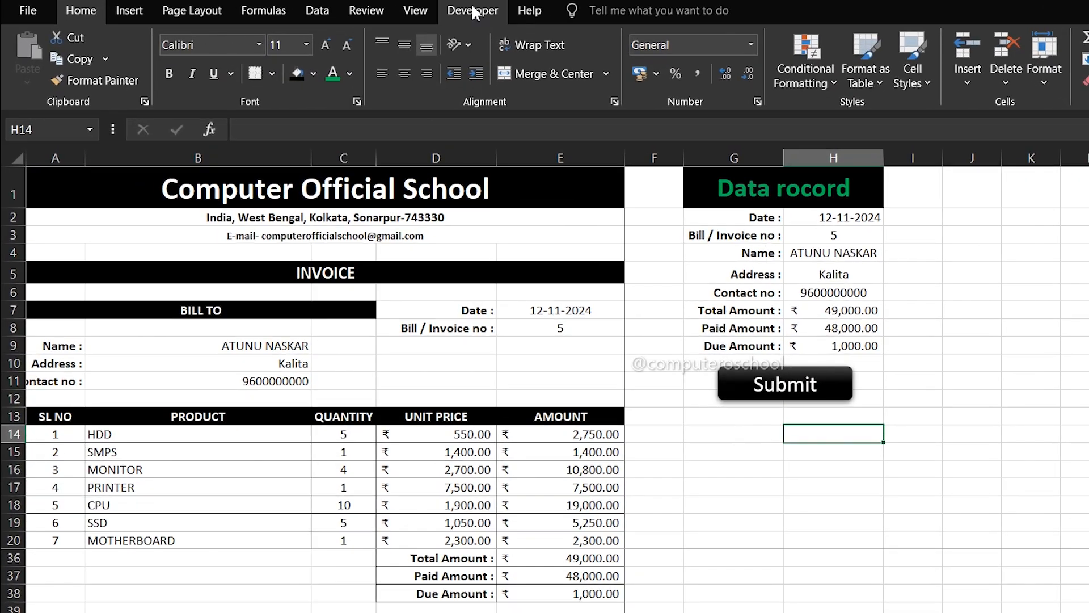
left_click(472, 7)
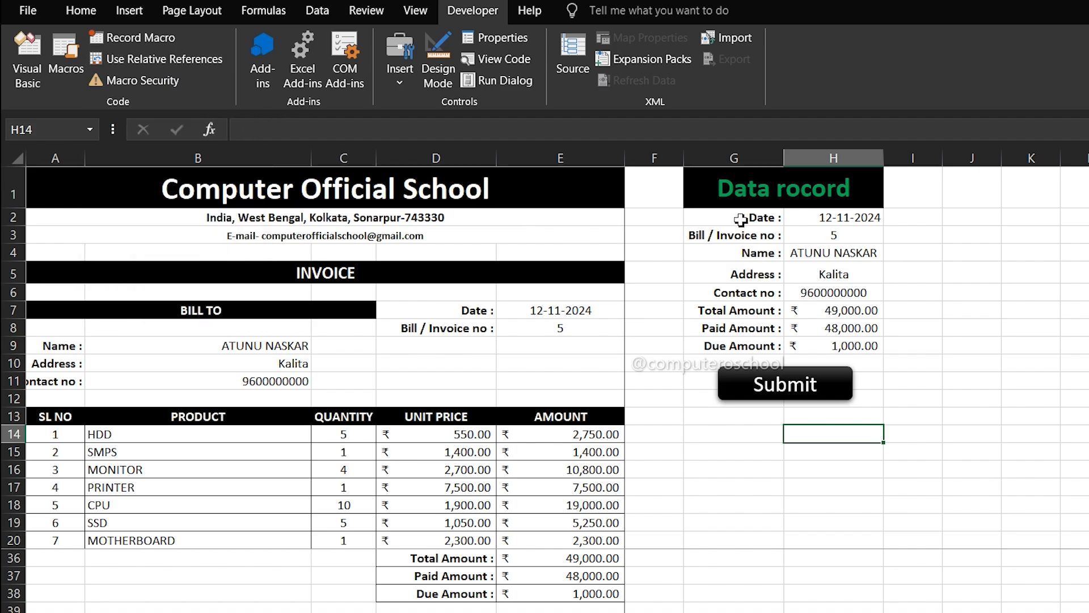
Copy the record block's labels in G2:G9 and add a new worksheet for the bill list.
left_click_drag(743, 217, 750, 346)
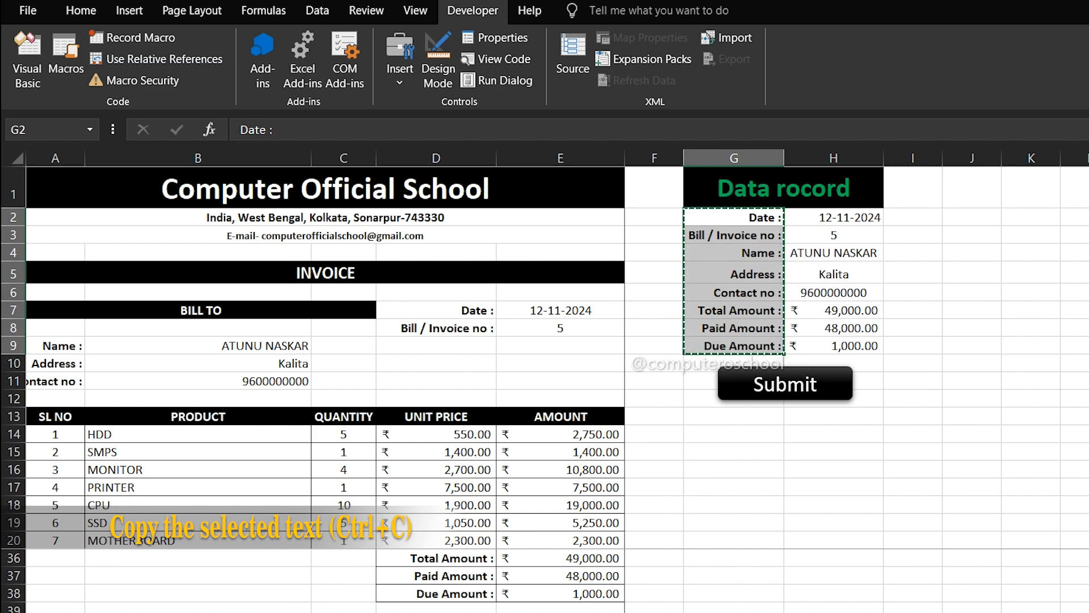
key("ctrl+c")
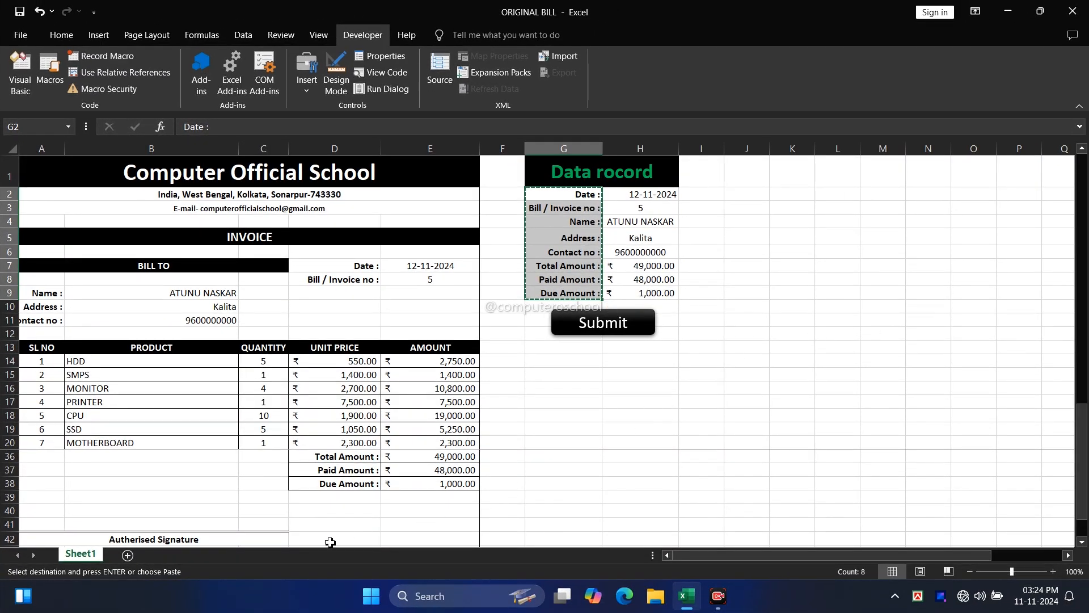
left_click(128, 555)
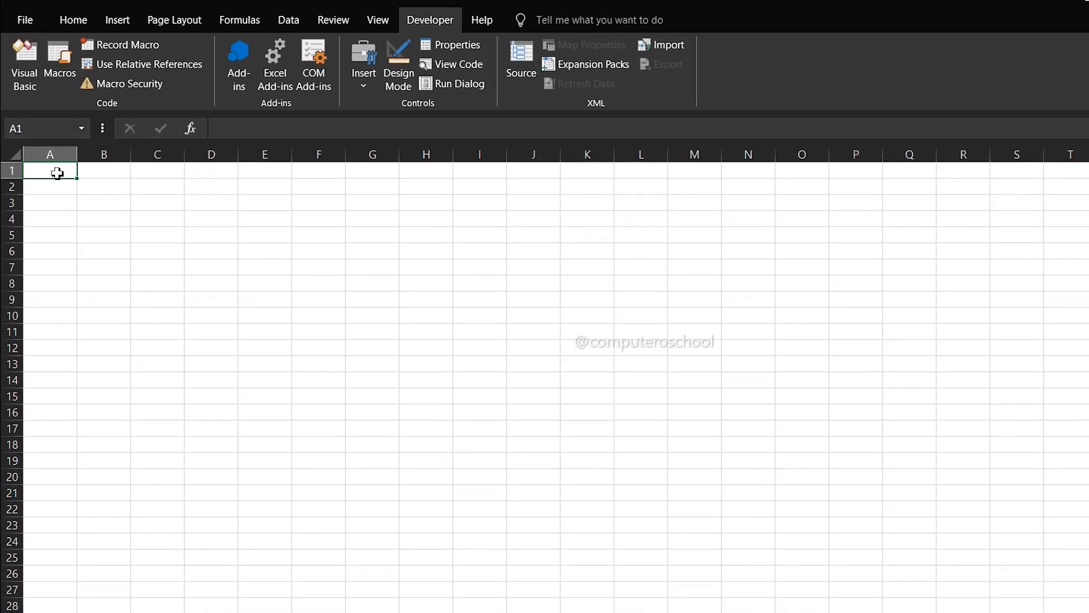
right_click(49, 163)
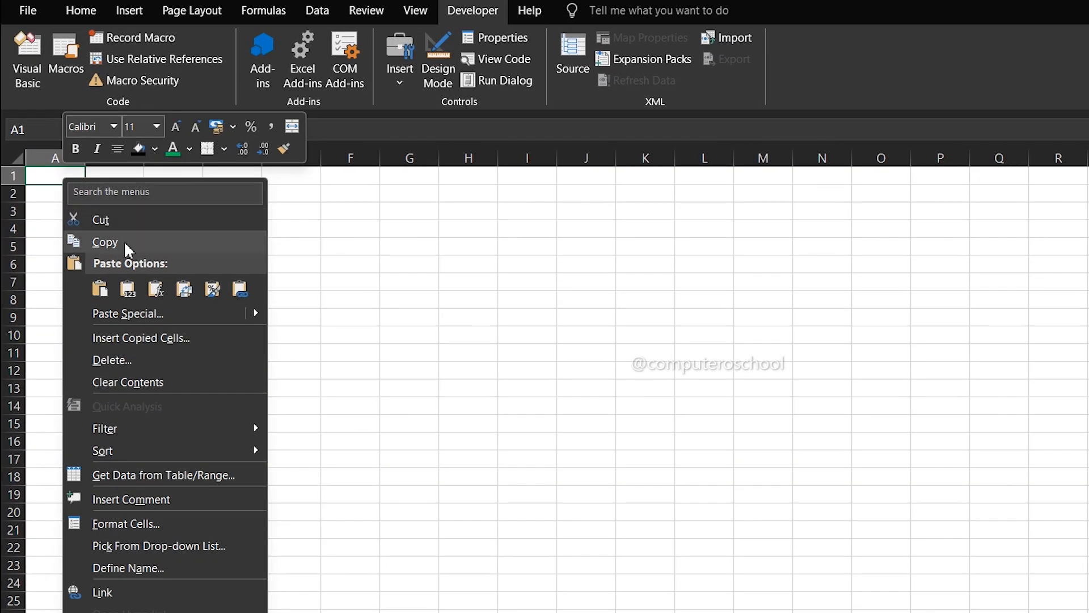
mouse_move(256, 317)
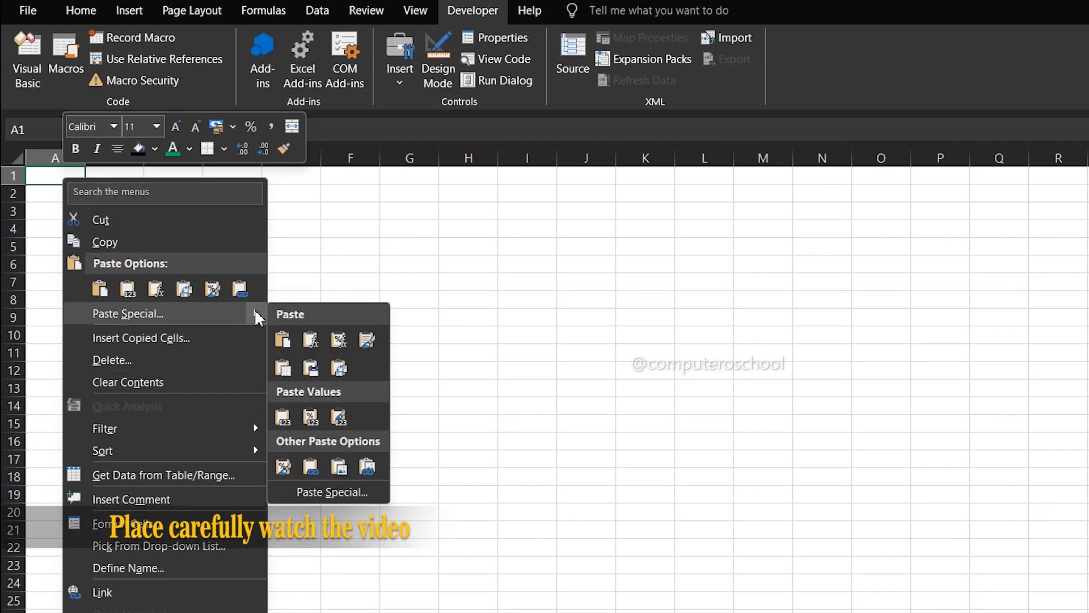
left_click(326, 494)
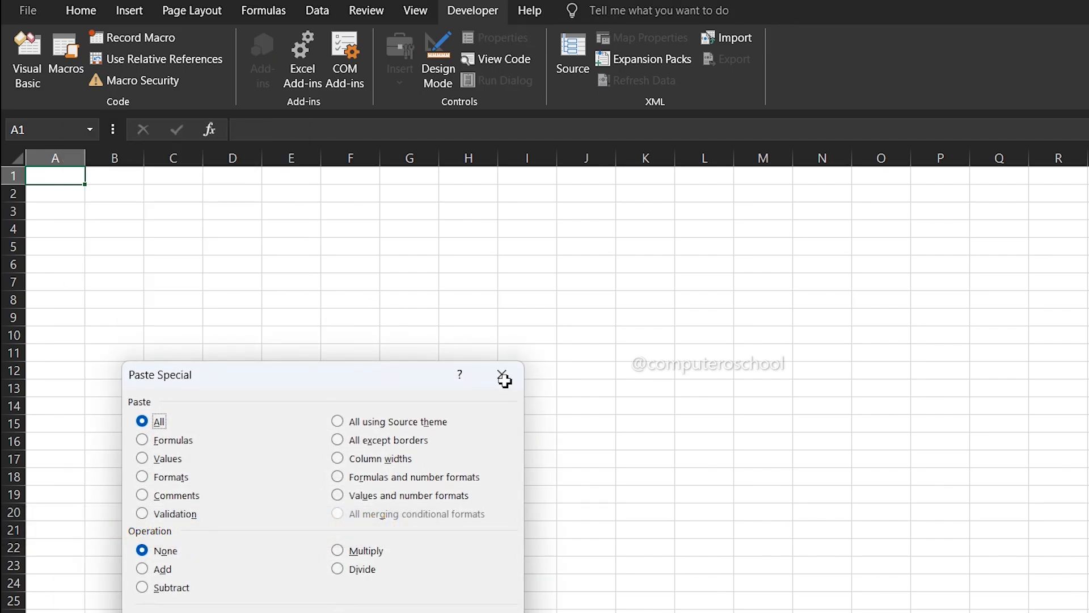
left_click(503, 381)
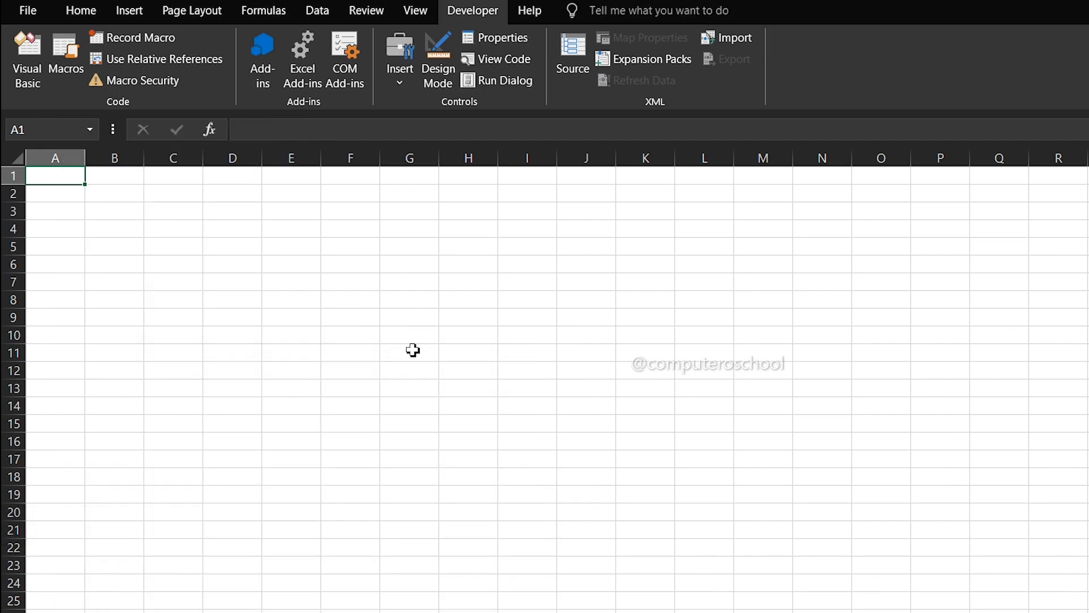
left_click(83, 13)
left_click(27, 79)
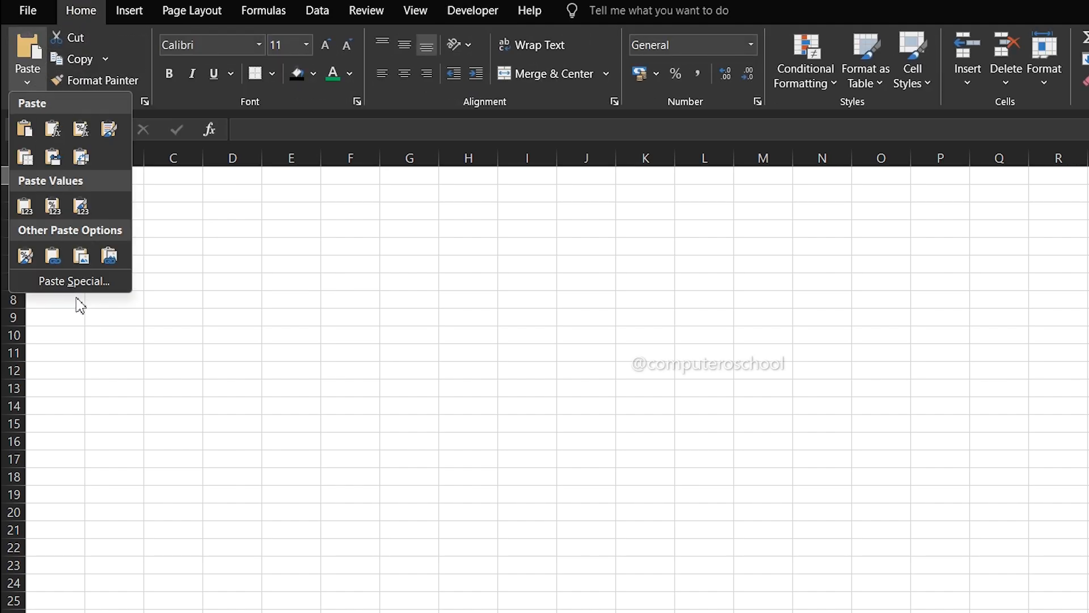
left_click(59, 287)
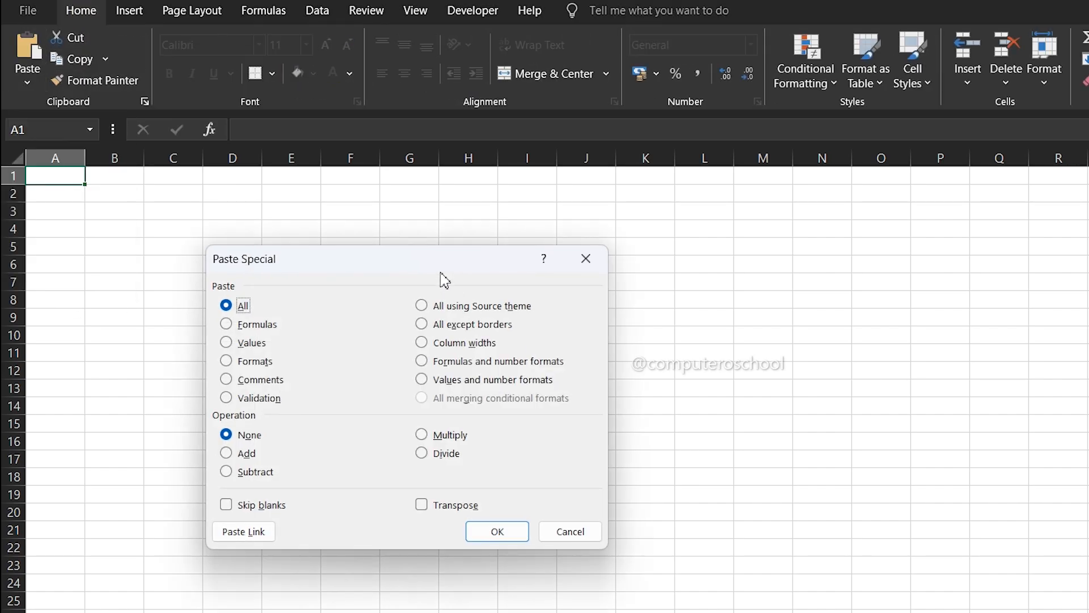
left_click_drag(440, 277, 738, 258)
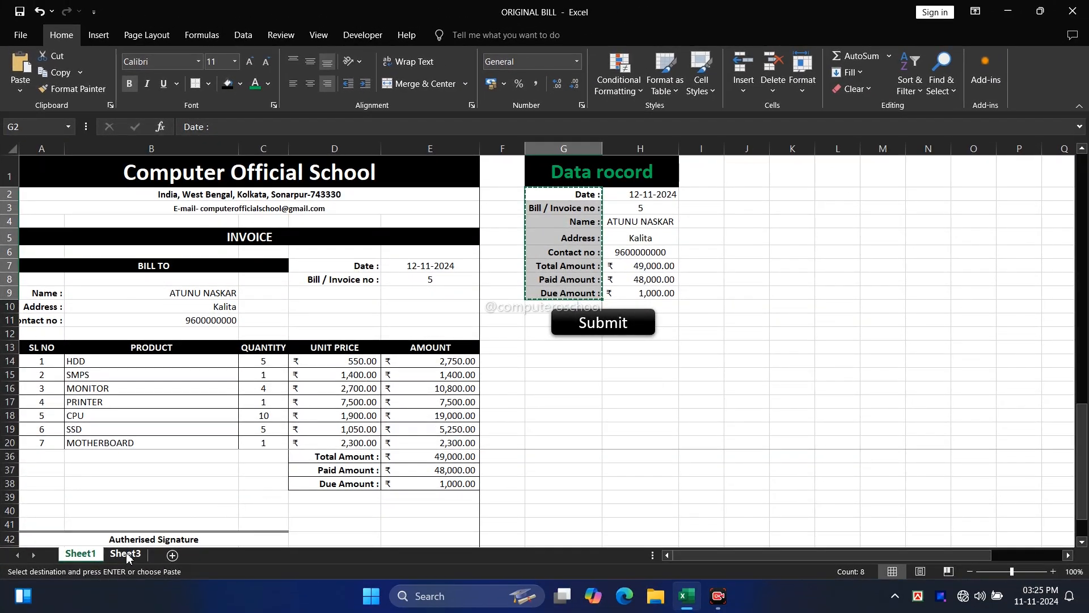
left_click(127, 557)
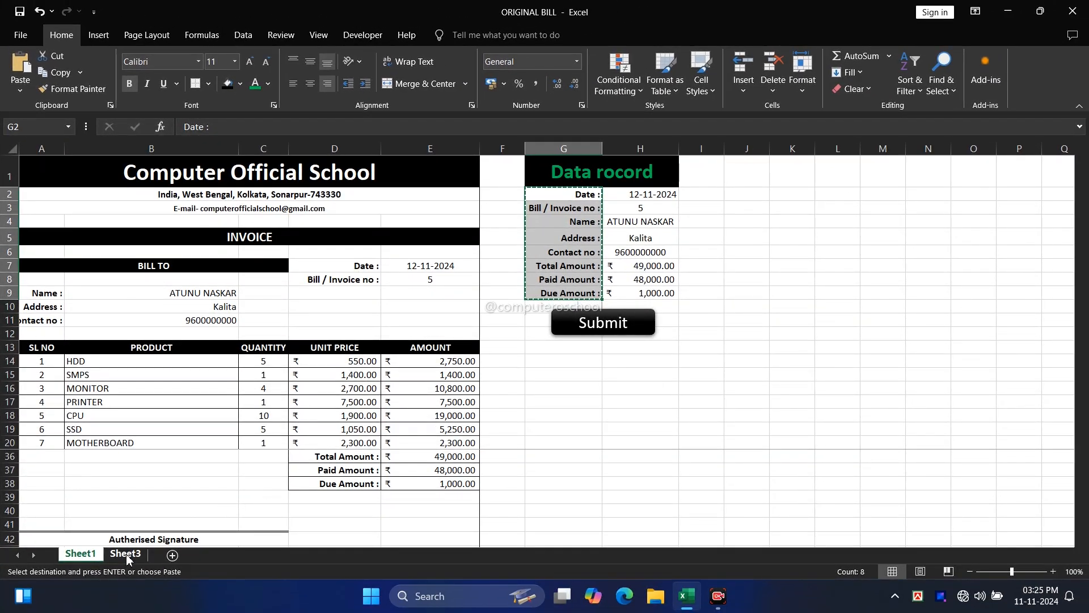
key("ctrl+alt+v")
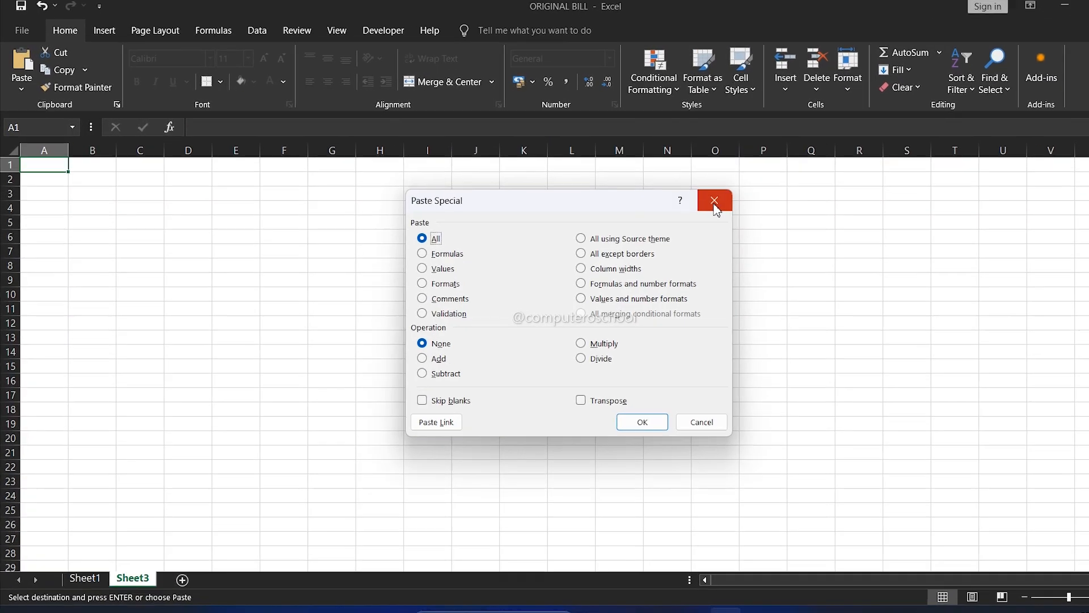
left_click(715, 204)
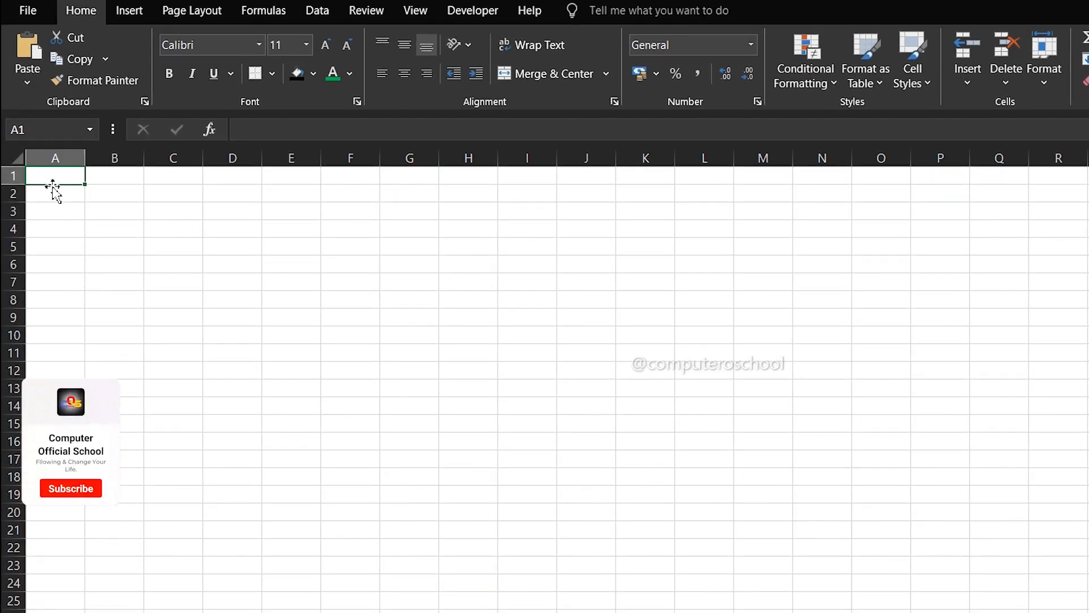
Paste the copied labels transposed into row 1 of Sheet3, starting at cell A1, using Paste Special.
left_click(25, 80)
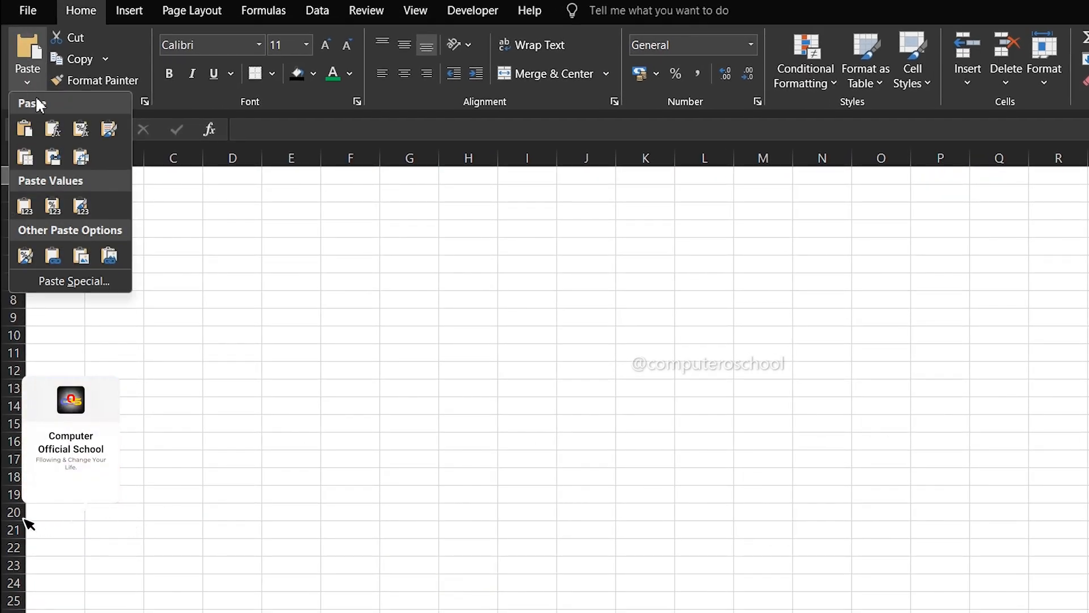
left_click(91, 283)
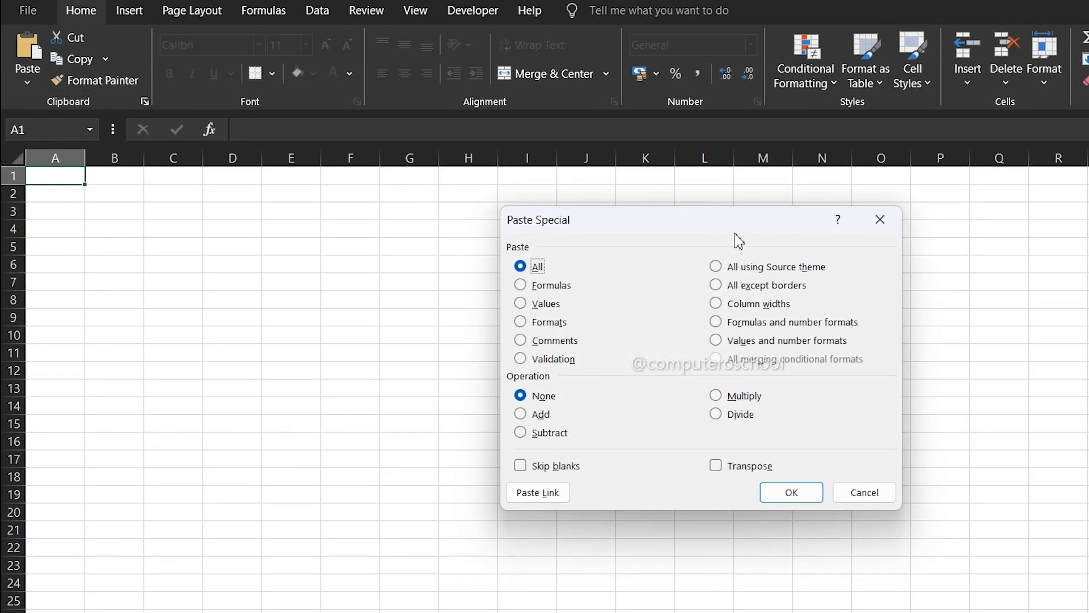
left_click(715, 468)
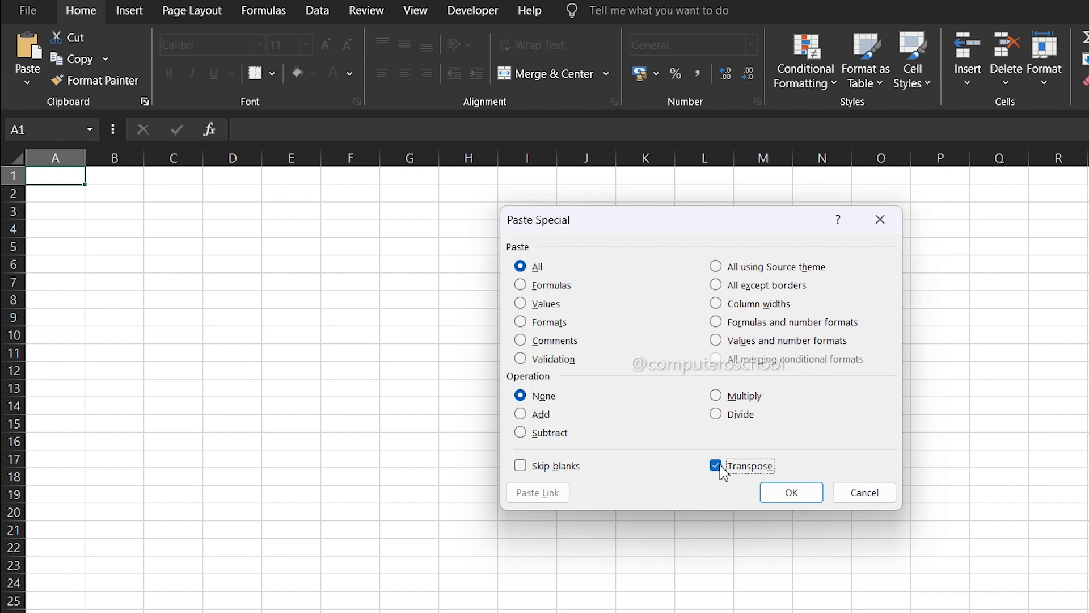
left_click(791, 492)
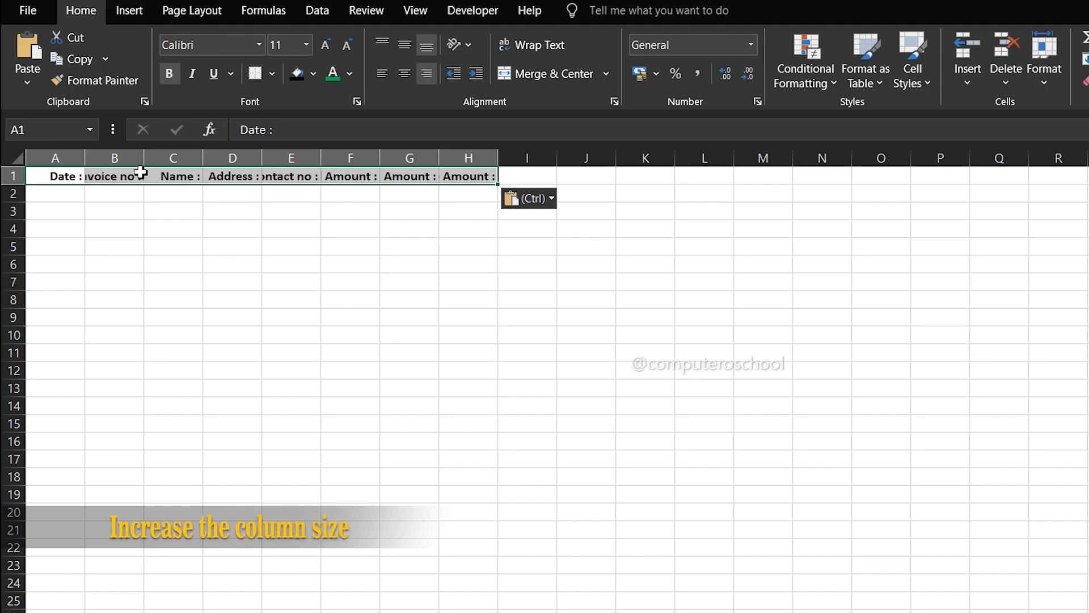
Widen columns A to H on Sheet3 so every header label from Date to Due Amount fits its cell.
left_click_drag(86, 158, 326, 158)
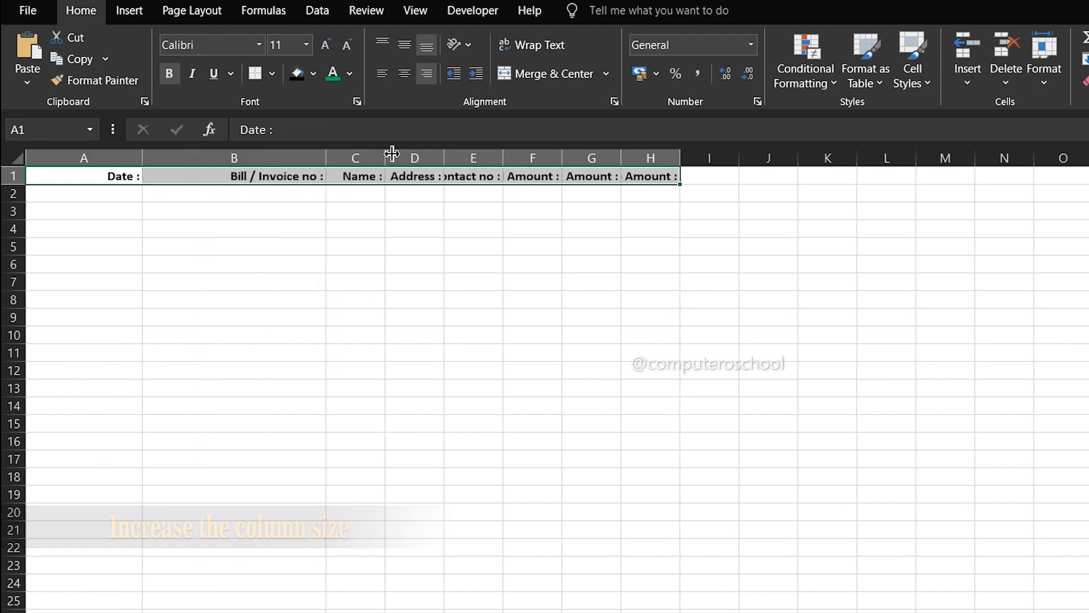
left_click_drag(392, 153, 897, 161)
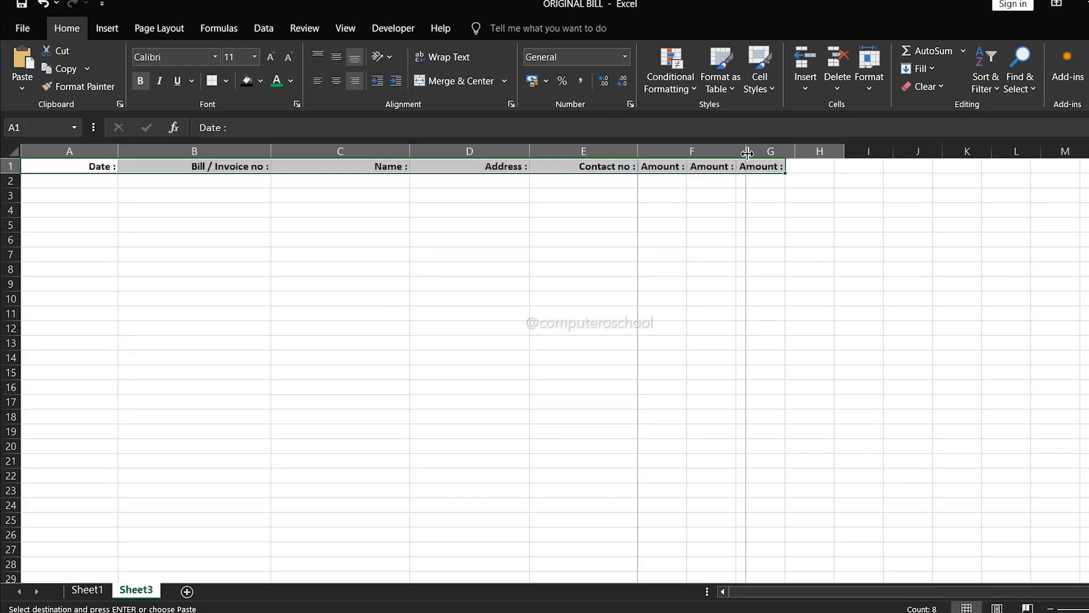
left_click_drag(747, 153, 882, 155)
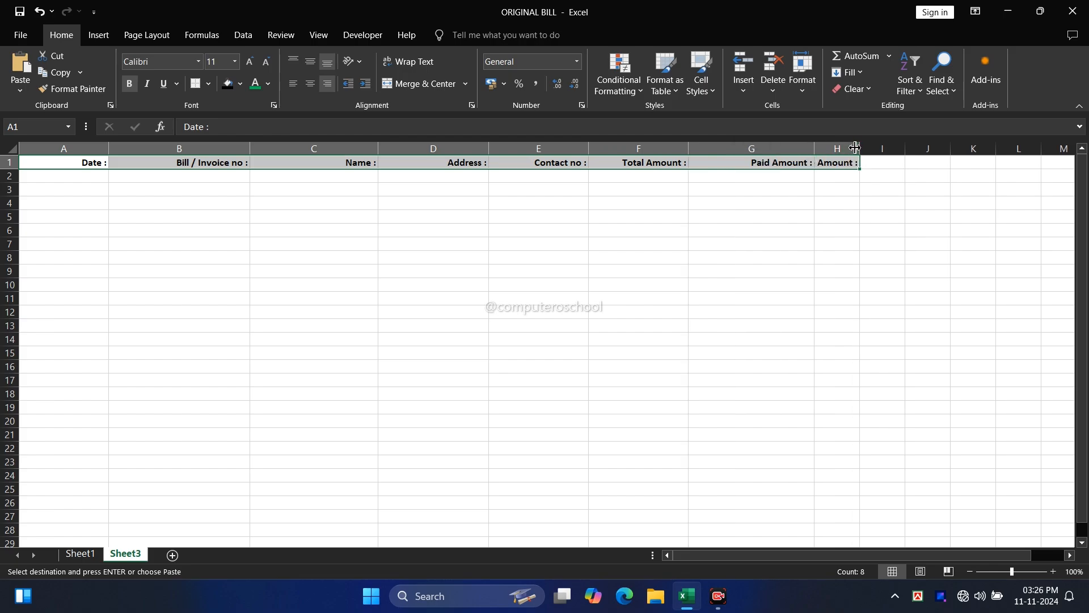
double_click(863, 146)
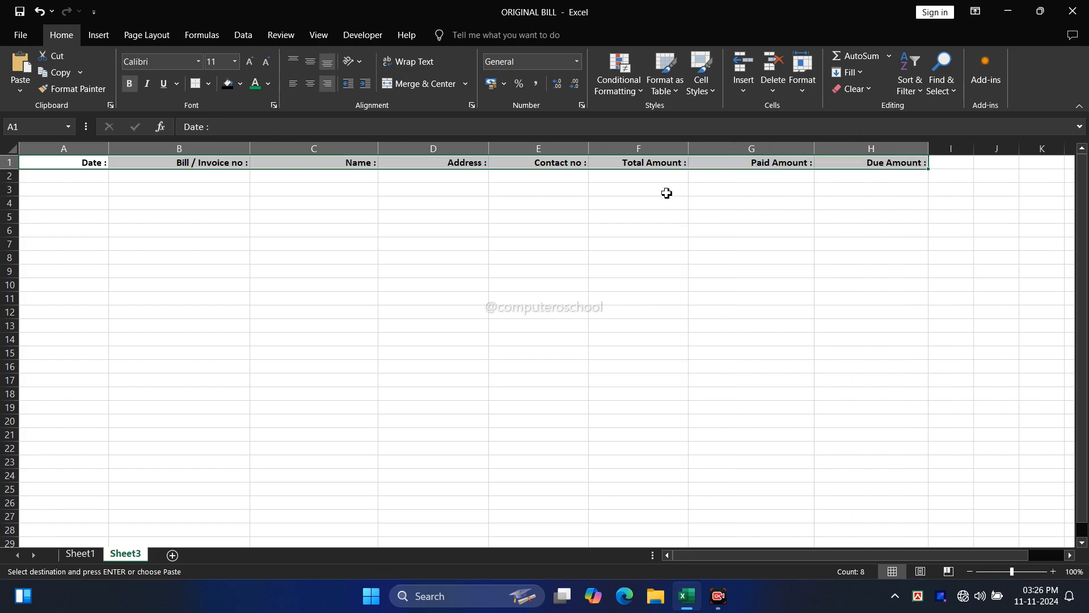
Enlarge the header labels in A1:H1 to font size 14 and center them horizontally and vertically.
left_click(267, 180)
left_click_drag(107, 165, 881, 158)
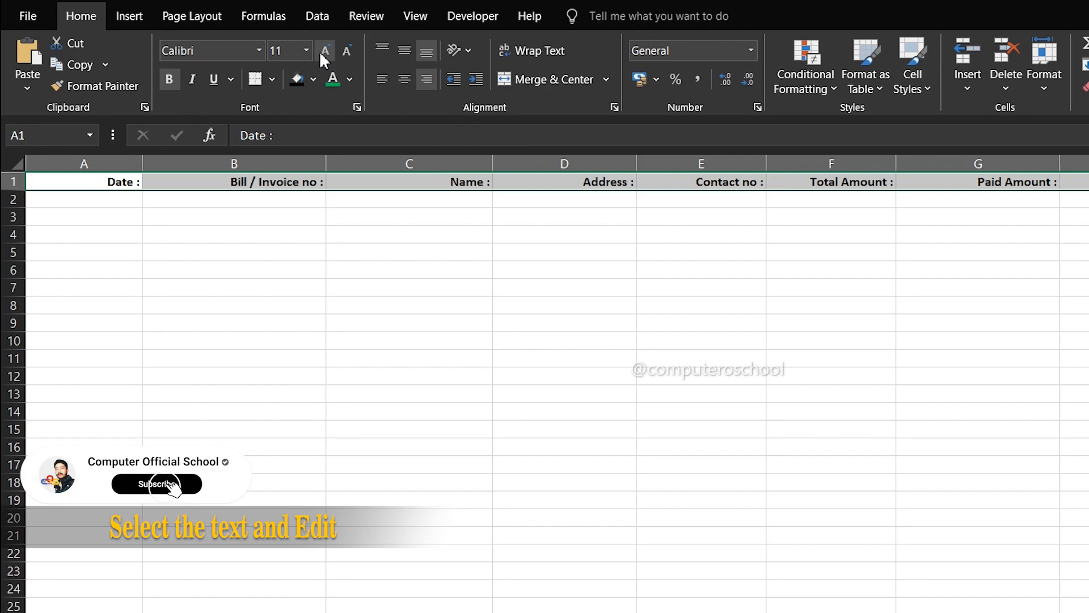
left_click(325, 51)
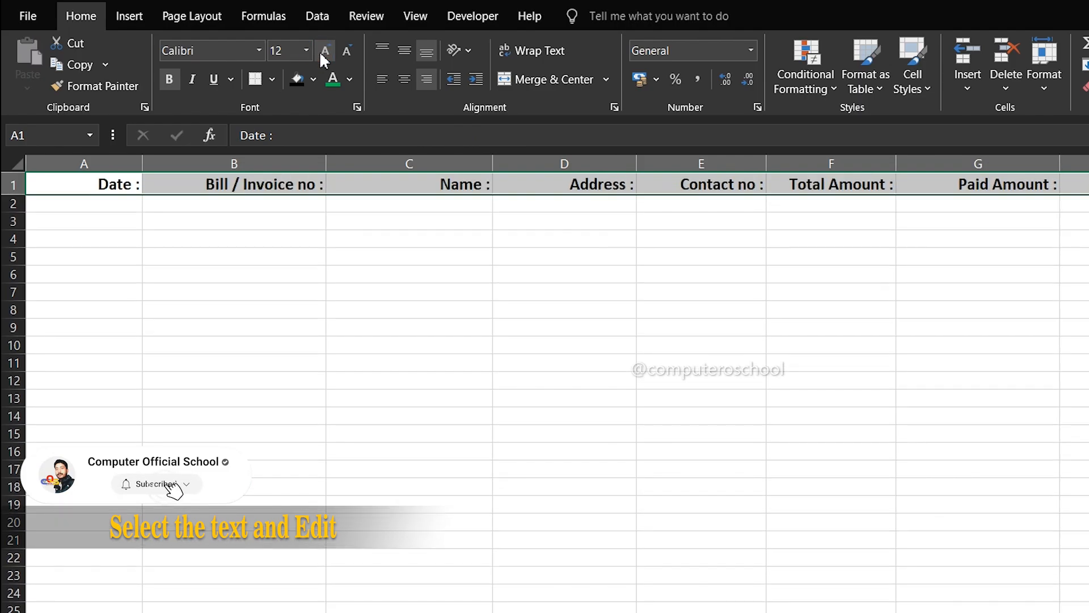
left_click(325, 51)
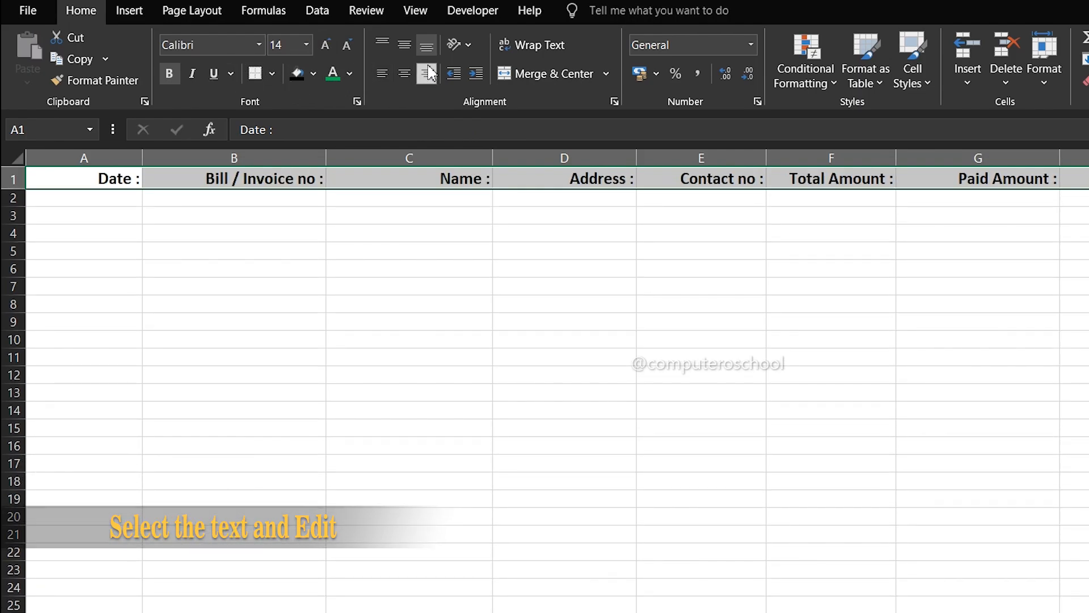
left_click(404, 73)
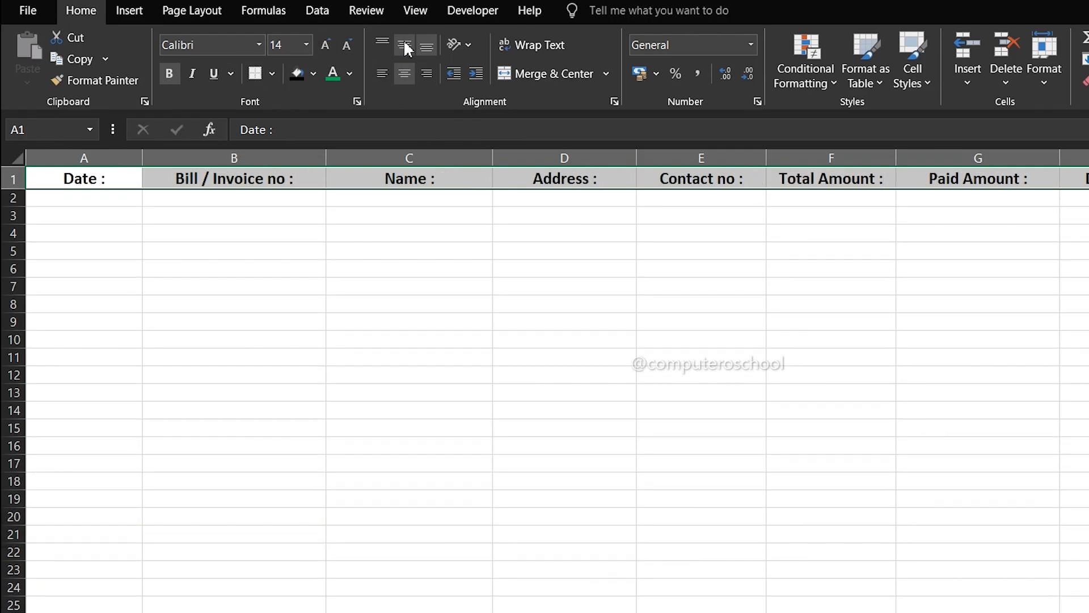
Give the header row A1:H1 a black fill and green font color.
left_click(300, 74)
left_click(334, 76)
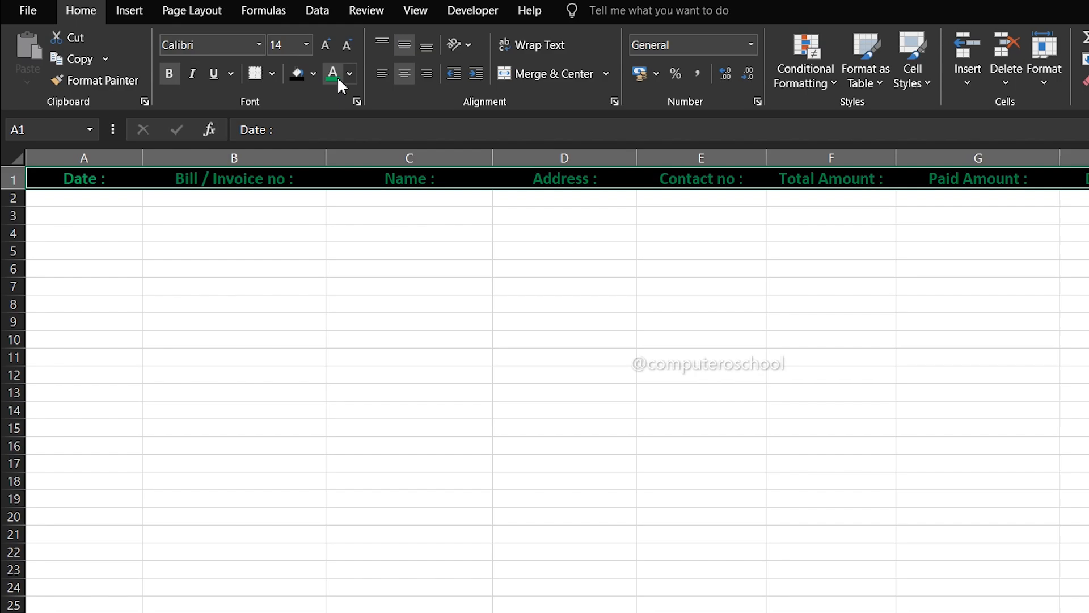
left_click(464, 219)
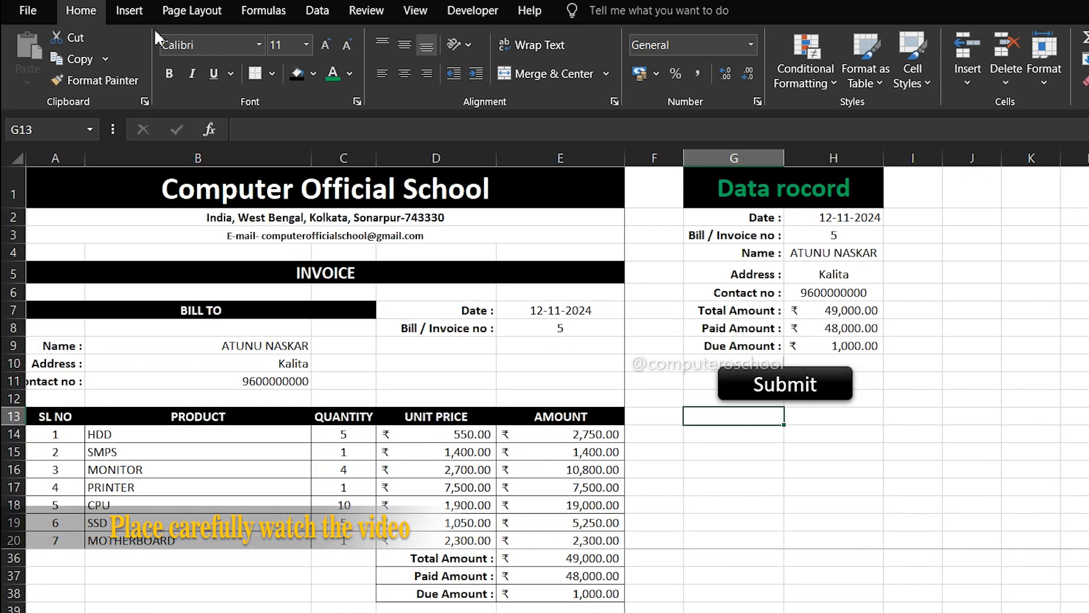
Start recording a macro named DataType from the invoice sheet, stored in This Workbook.
left_click(472, 10)
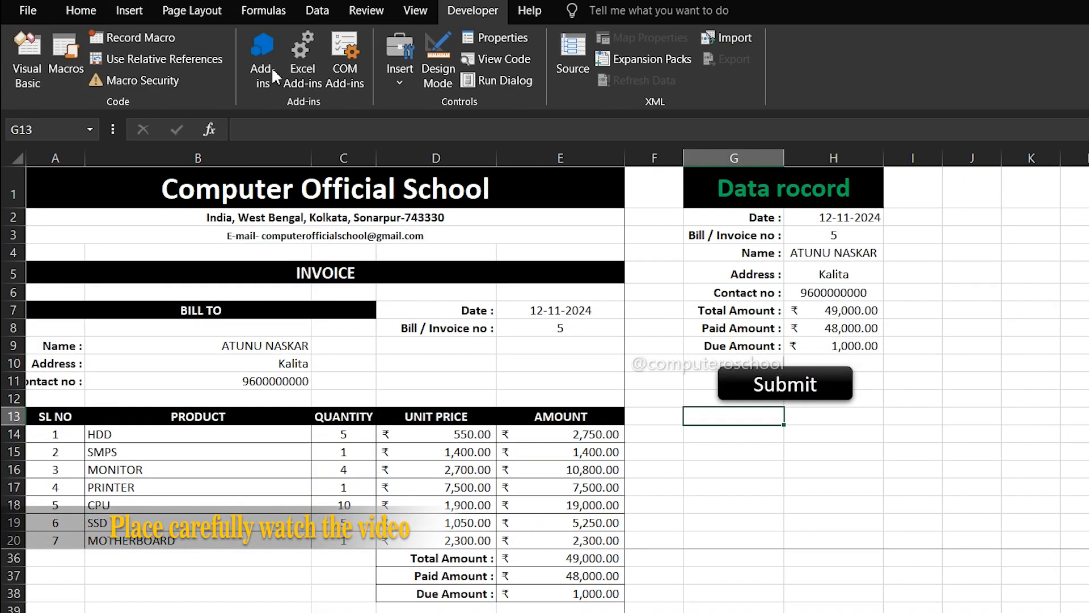
left_click(151, 39)
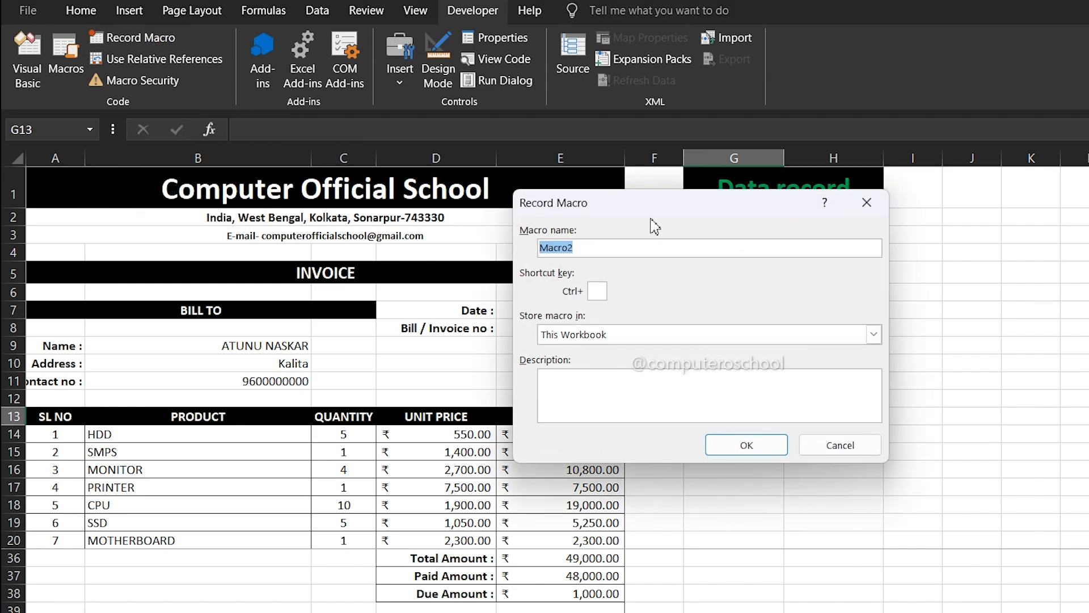
left_click_drag(664, 207, 668, 190)
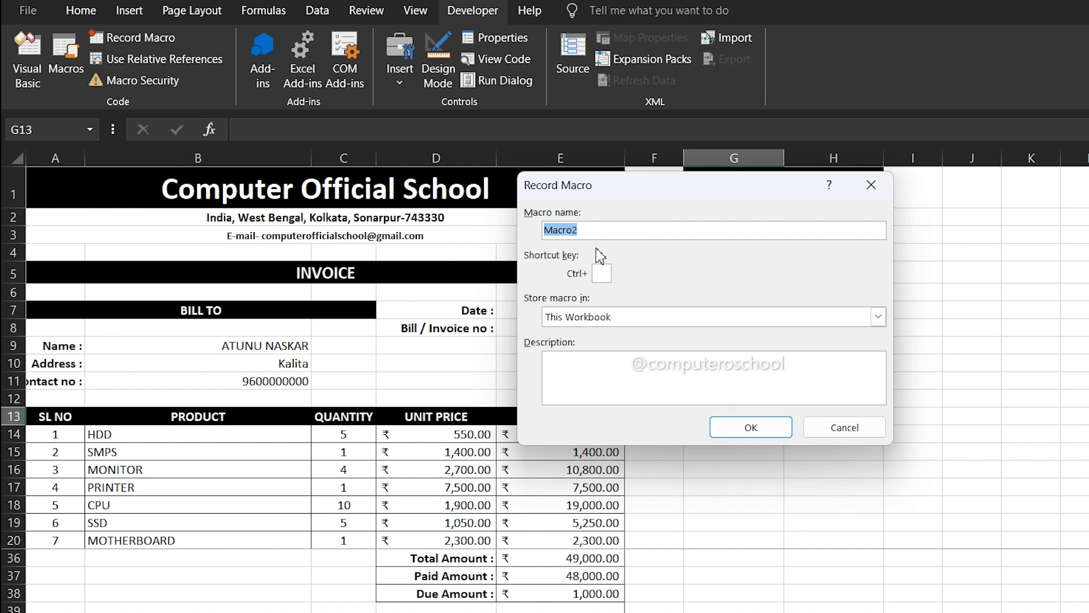
type("Dat")
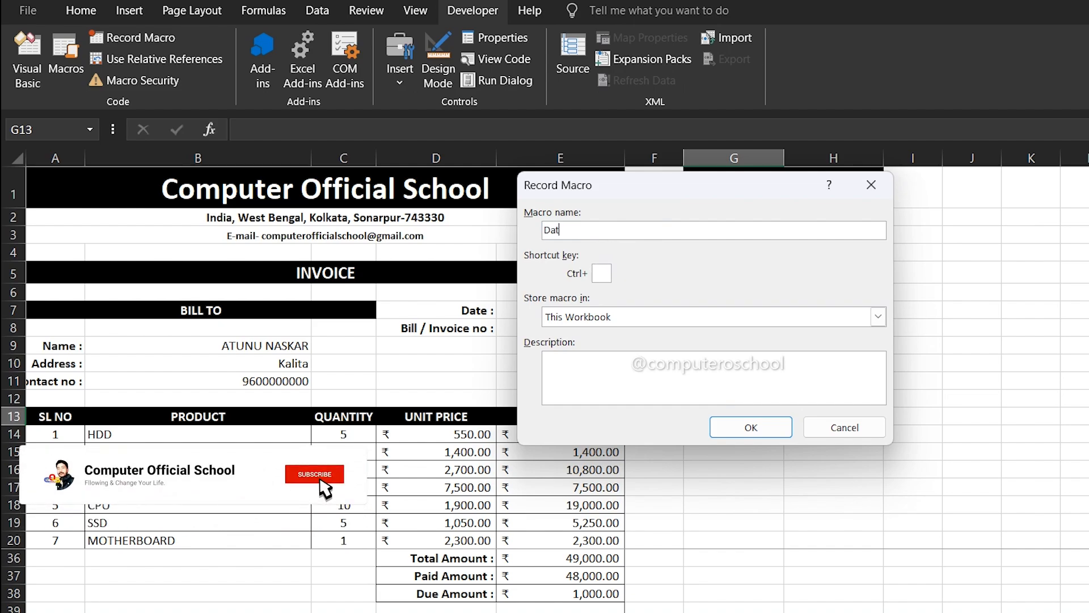
type("aType")
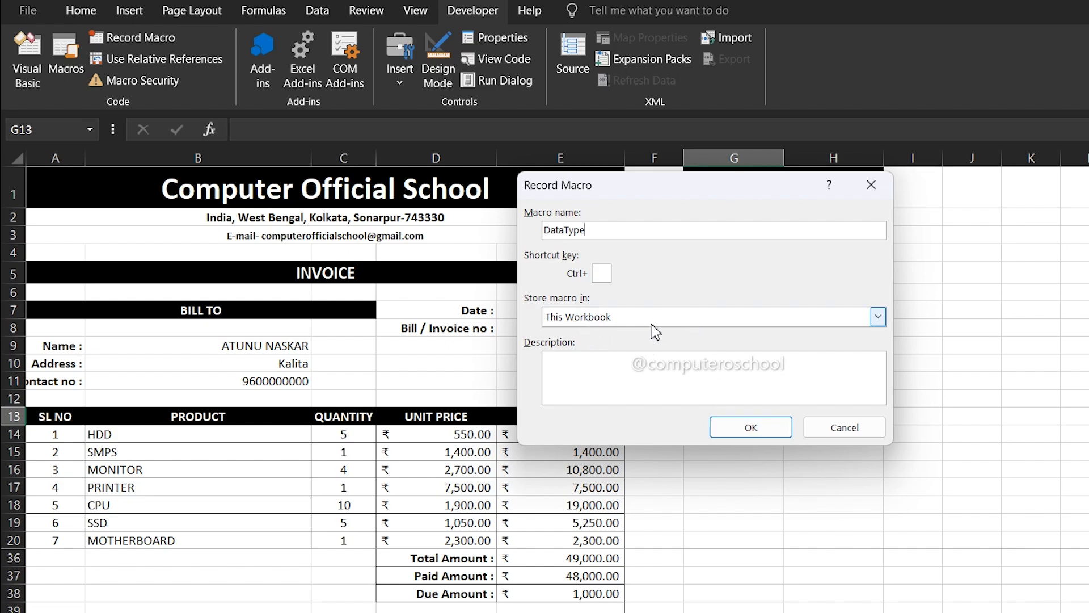
left_click(737, 427)
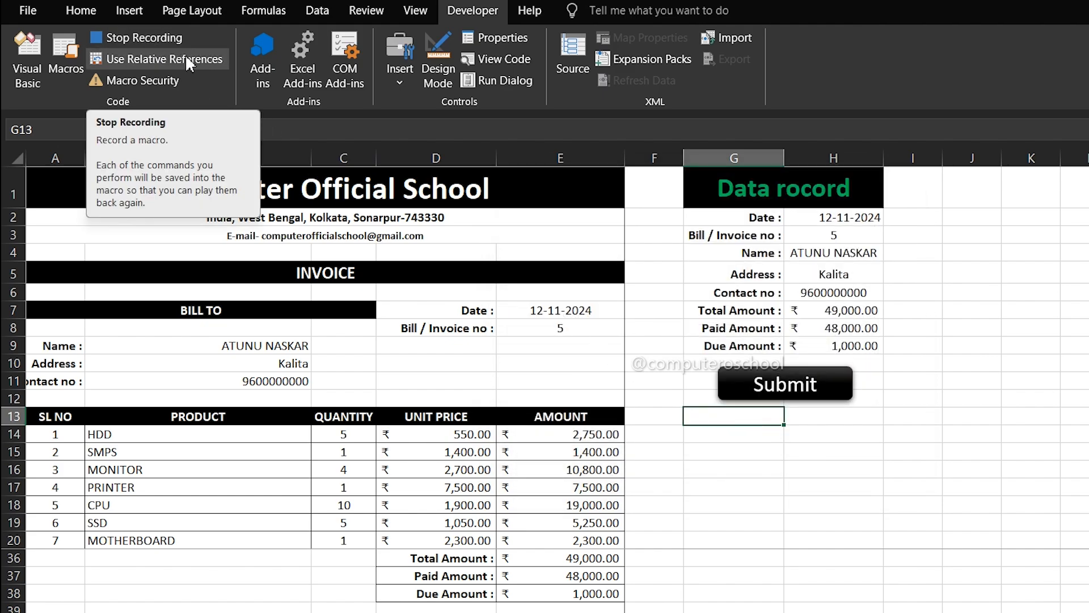
Copy the bill values in H2:H9, then on Sheet3 jump from I1 to the last row, across to column A, and up to A1.
left_click_drag(828, 220, 846, 342)
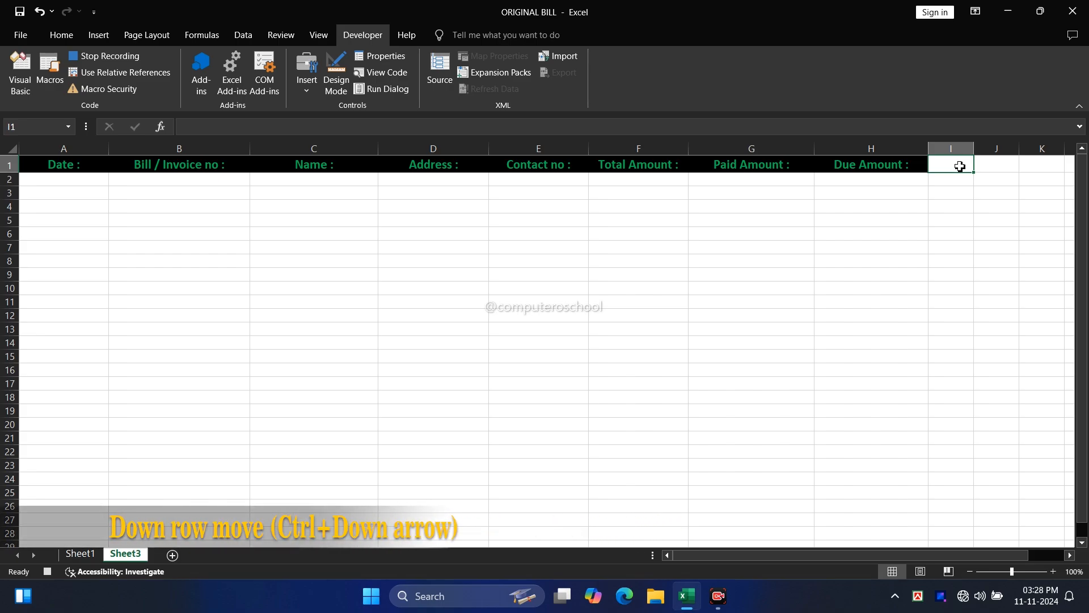
key("ctrl+Down")
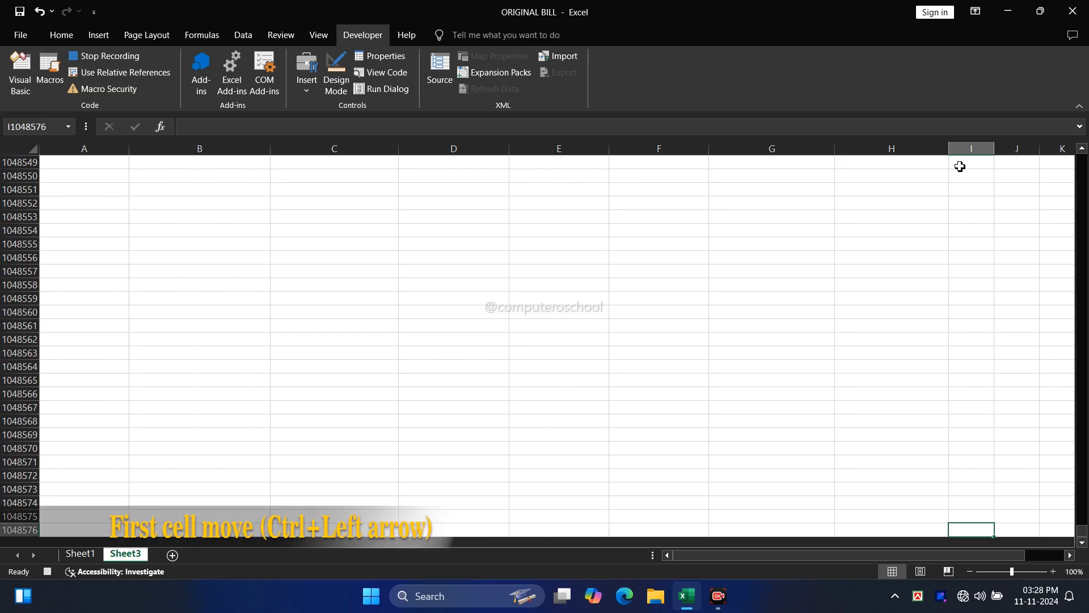
key("ctrl+Left")
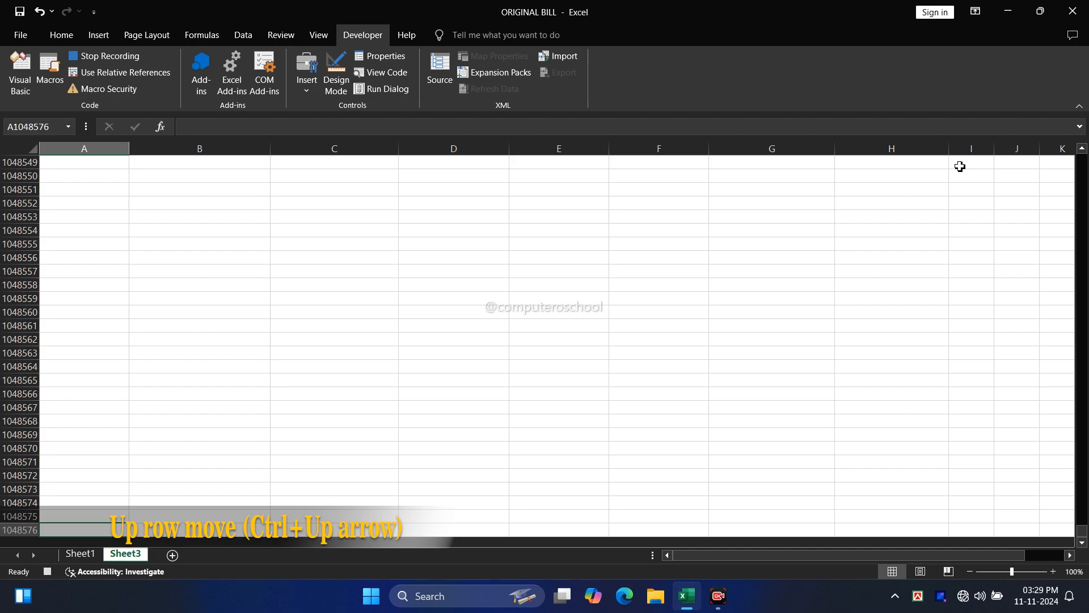
key("ctrl+Up")
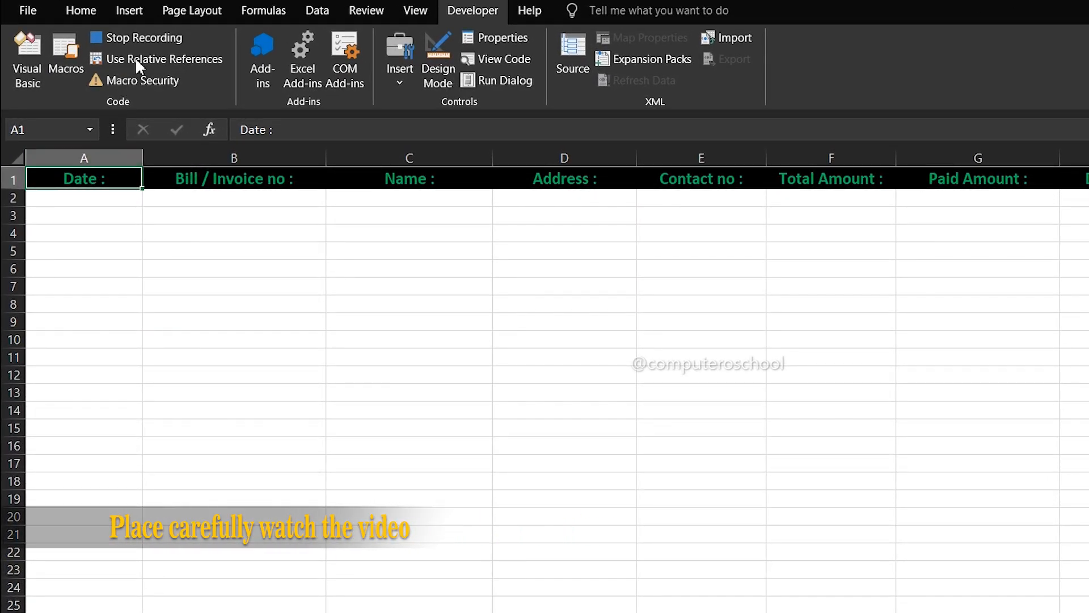
Record the move from A1 to A2 on Sheet3 with relative references on, and turn relative references back off.
left_click(176, 61)
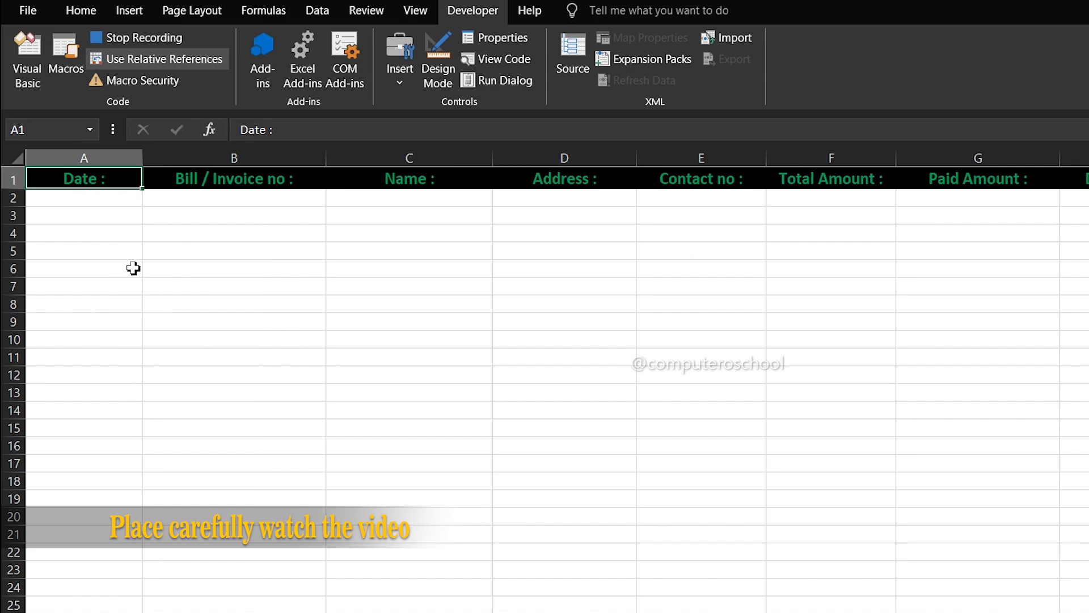
left_click(111, 205)
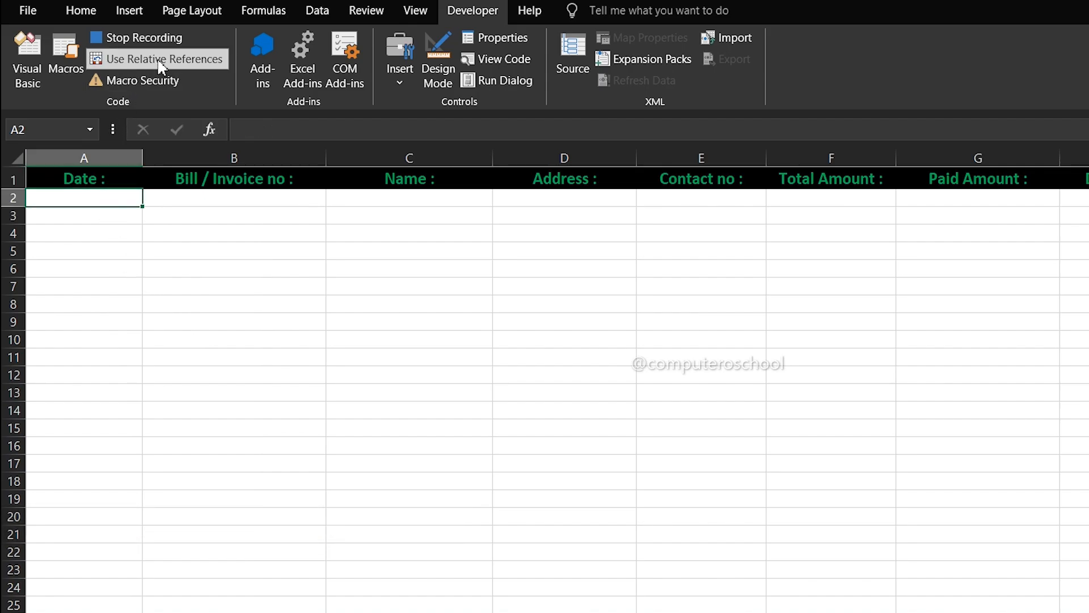
left_click(174, 59)
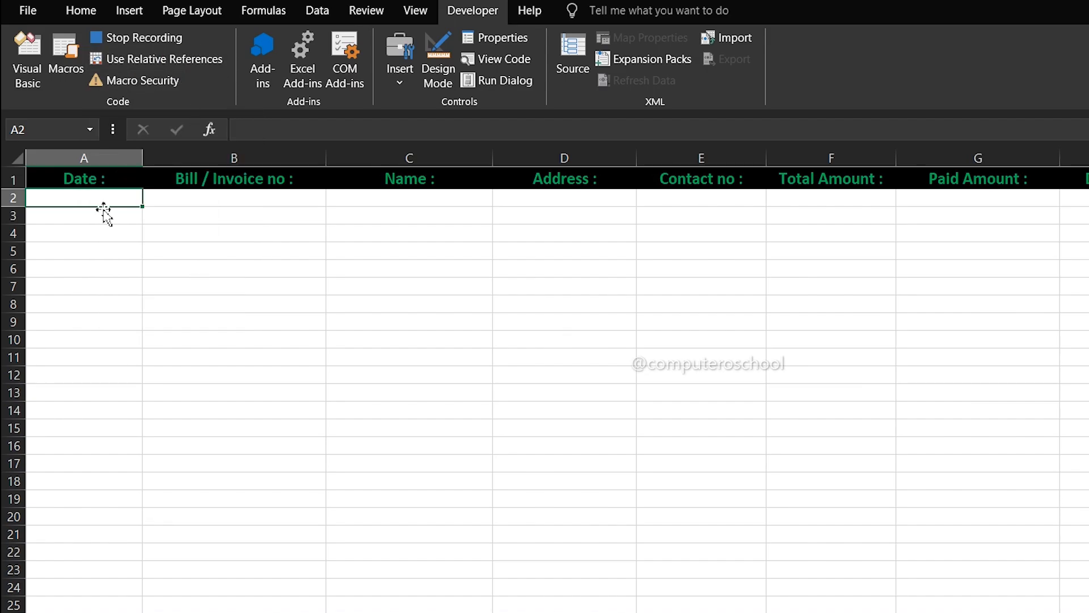
Paste the copied bill values at A2 on Sheet3 as values and number formats, transposed into a row.
left_click(78, 10)
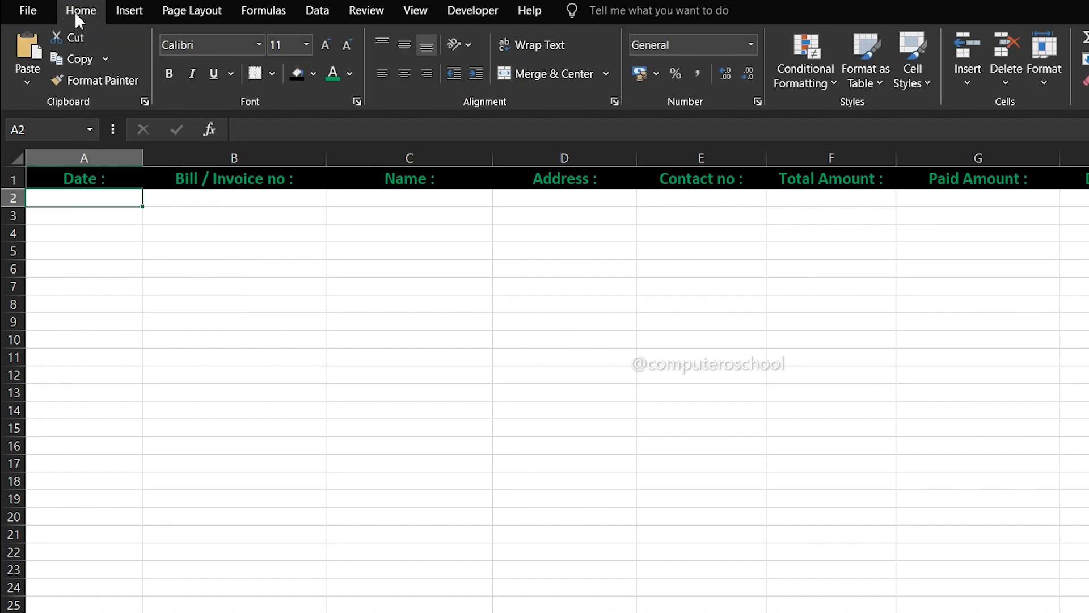
left_click(26, 84)
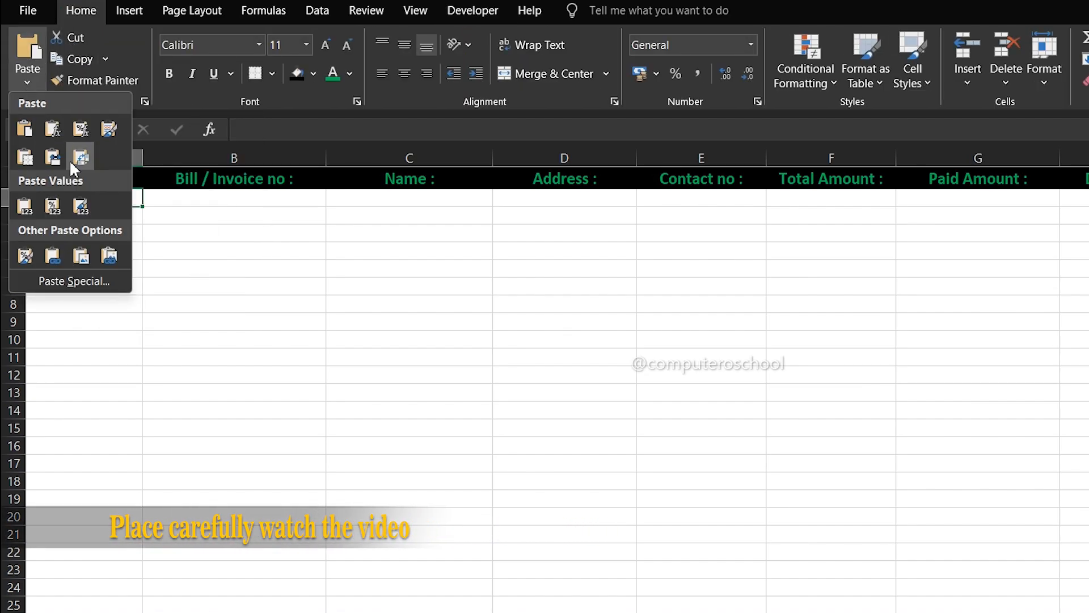
left_click(78, 282)
left_click_drag(607, 211, 738, 178)
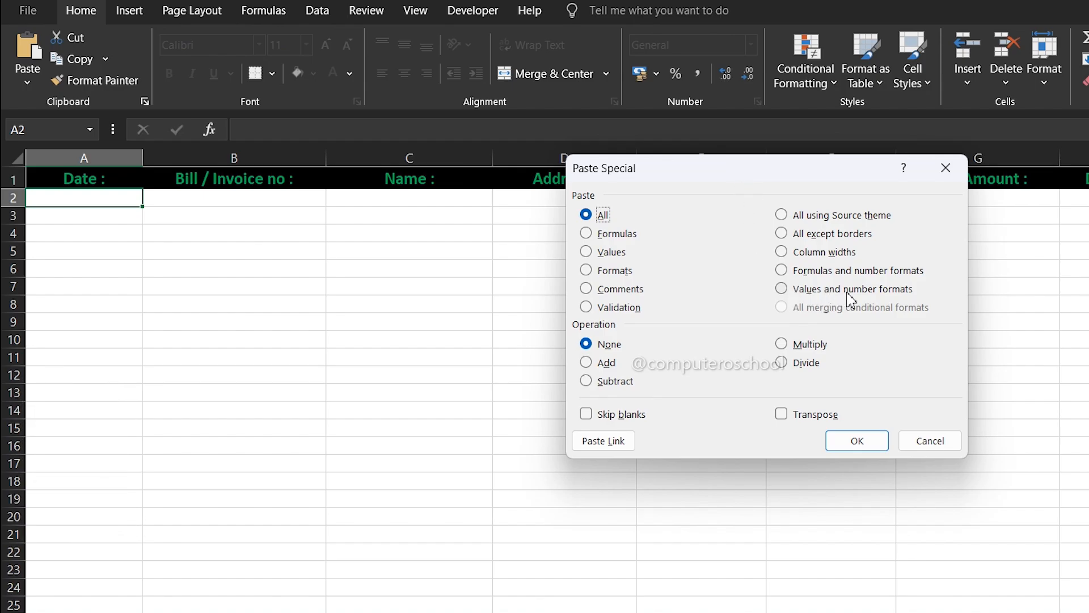
left_click(782, 290)
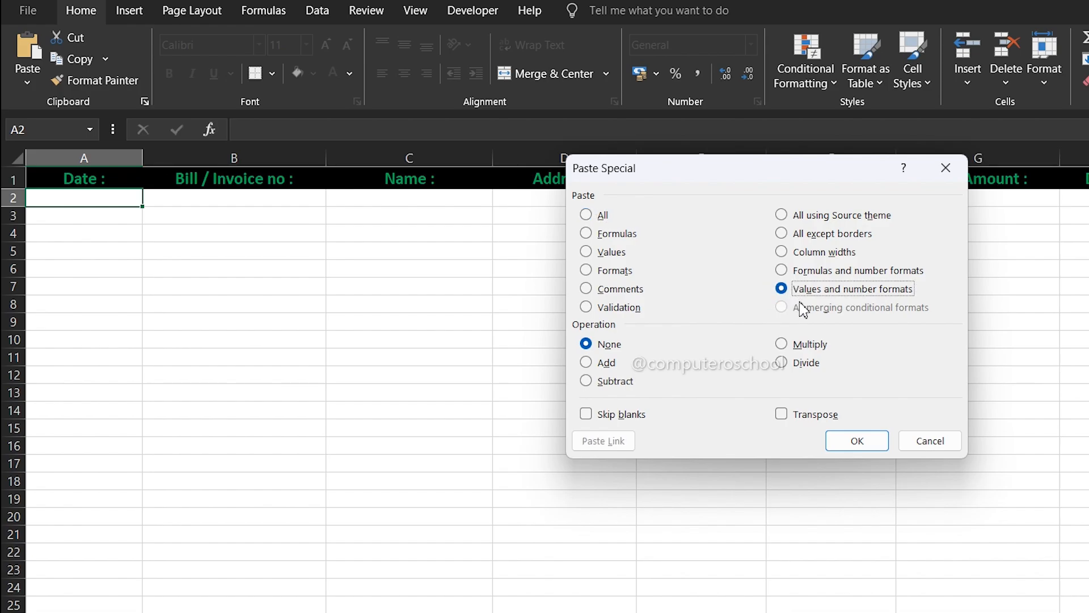
left_click(782, 416)
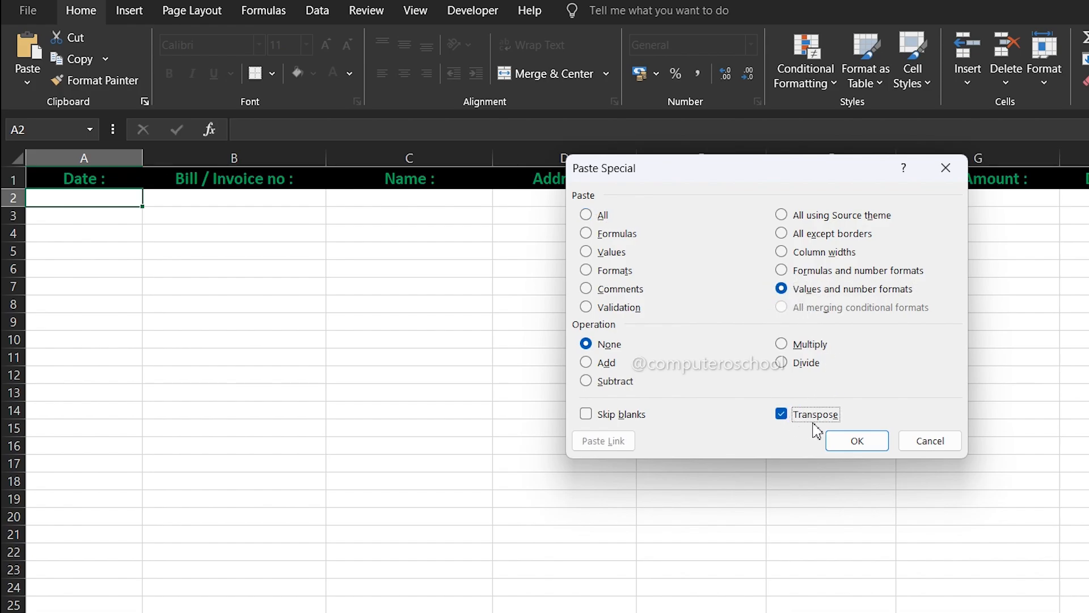
left_click(858, 442)
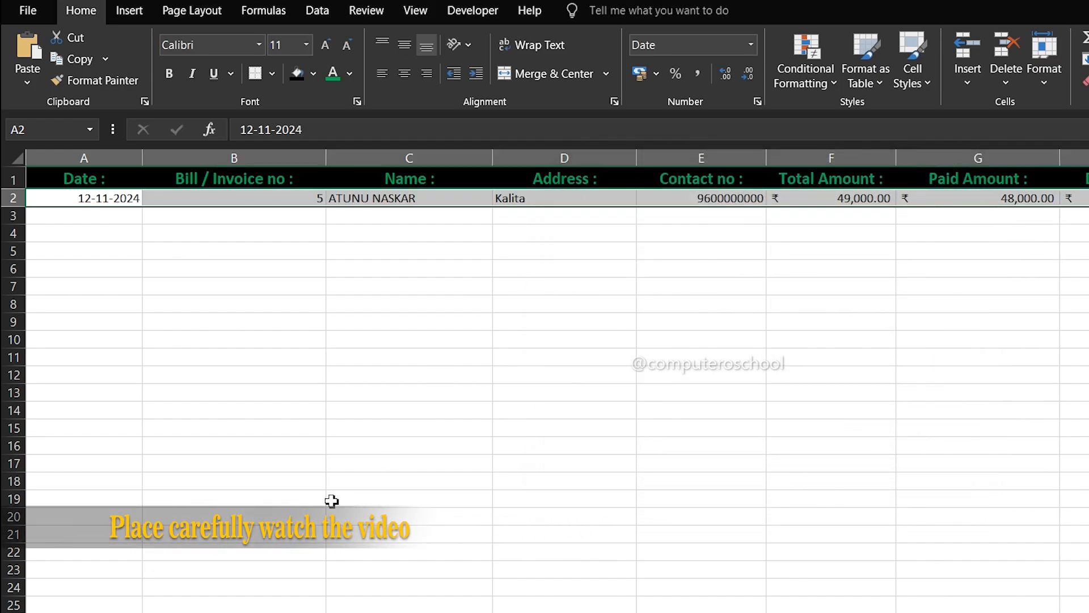
Return to the invoice sheet and stop recording the macro.
key("ctrl+Page_Up")
left_click(471, 12)
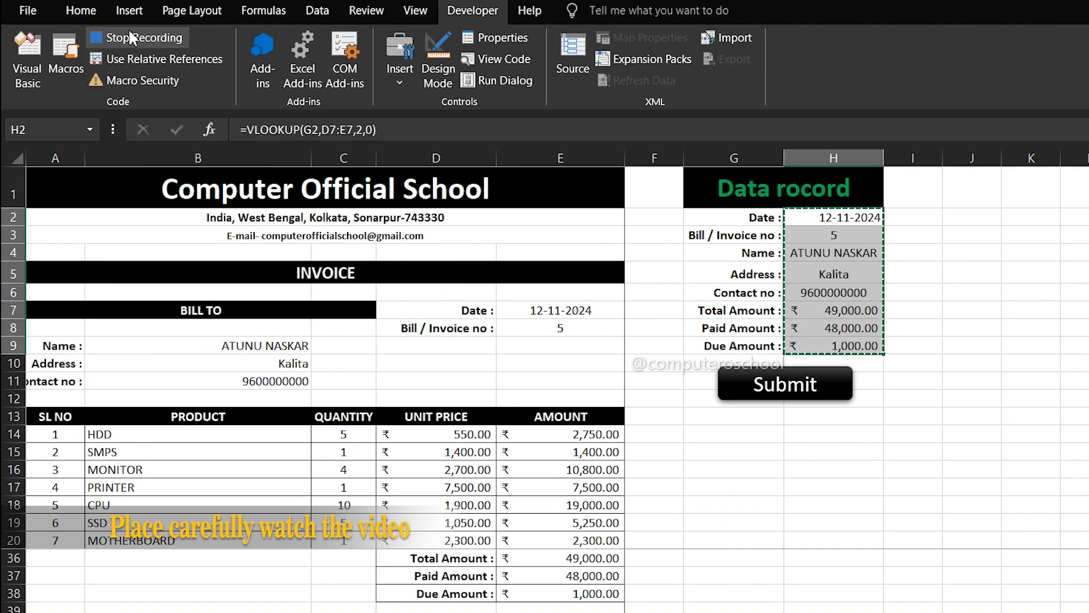
left_click(141, 37)
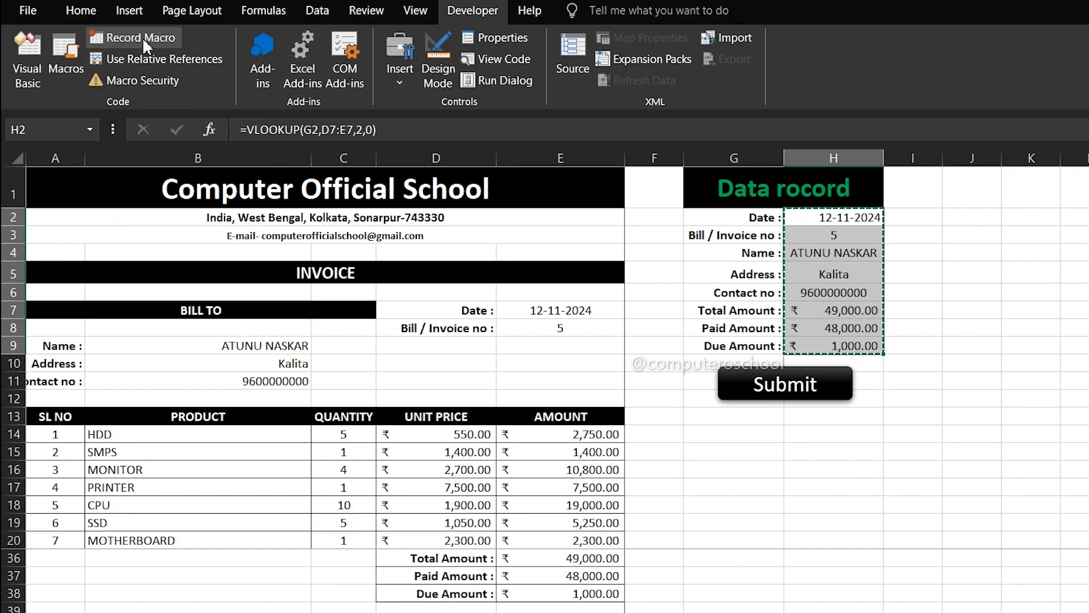
Assign the DataType macro to the Submit button and deselect the button.
left_click(840, 383)
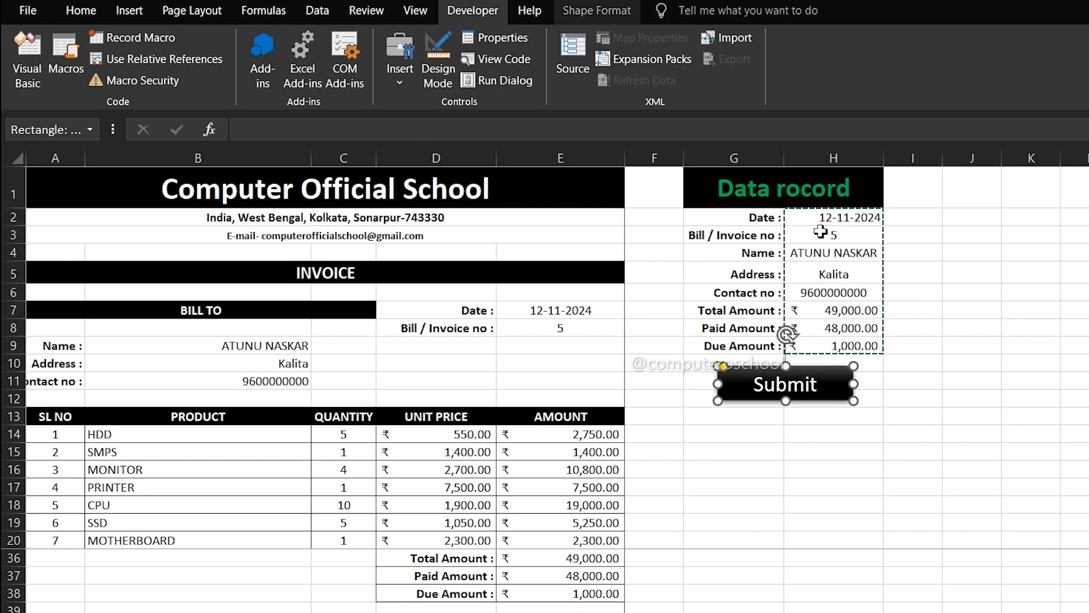
right_click(838, 385)
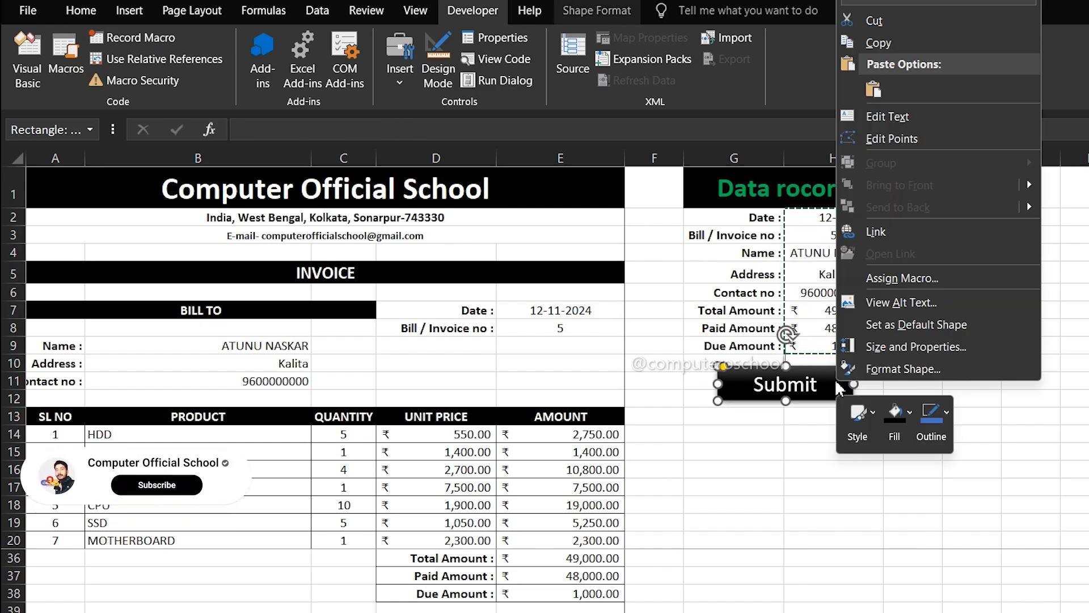
left_click(907, 278)
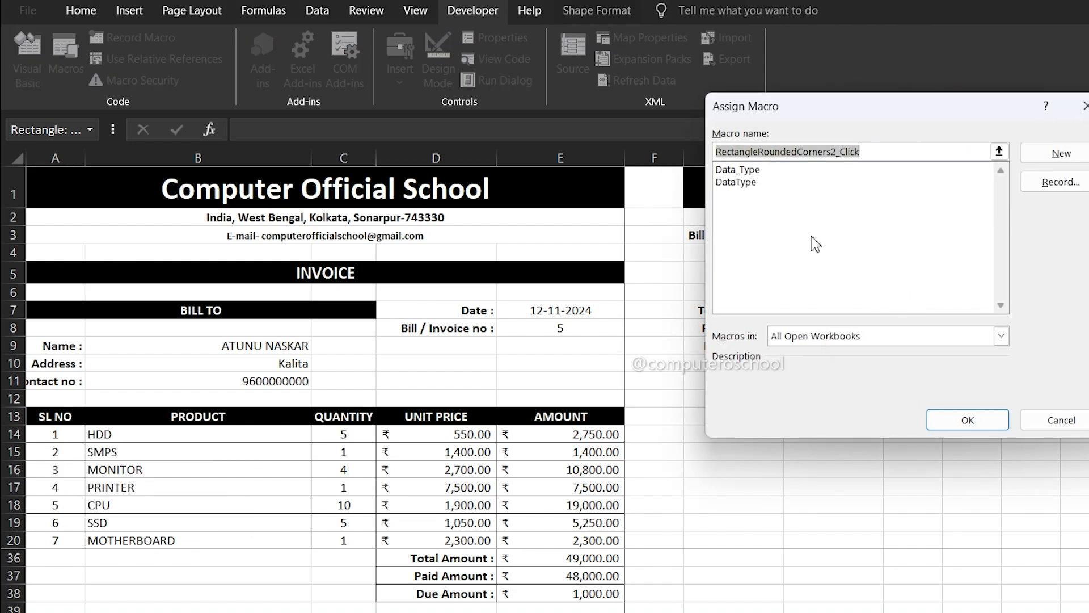
left_click(747, 170)
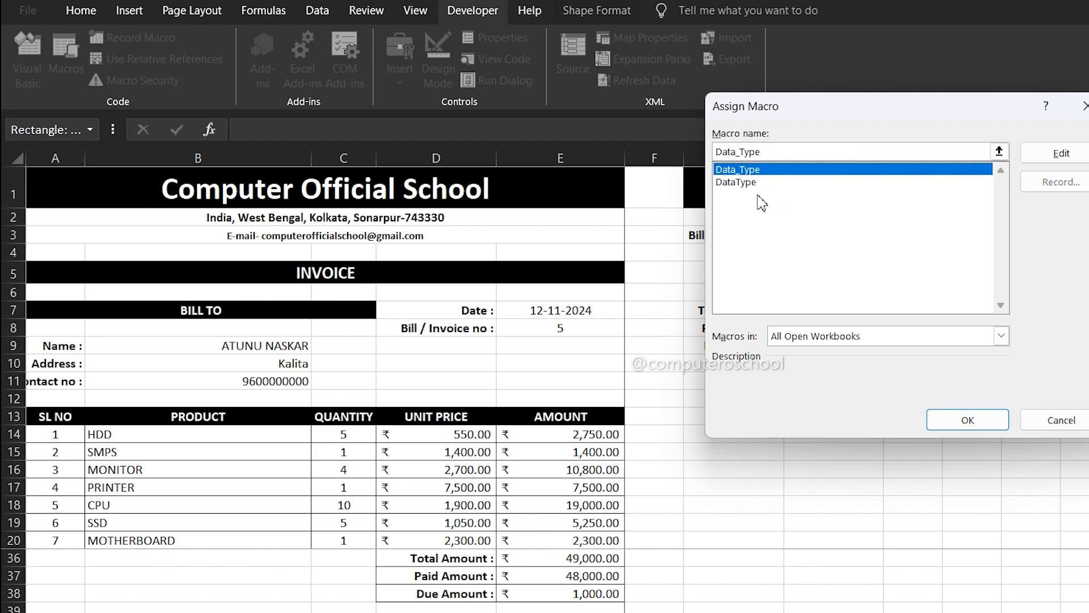
left_click(746, 182)
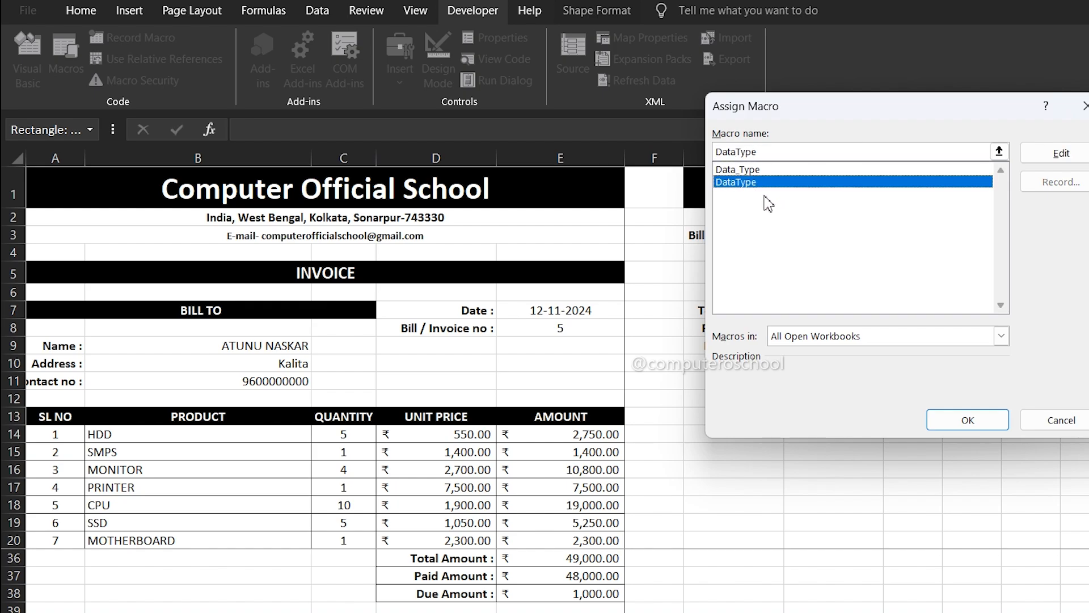
left_click(946, 421)
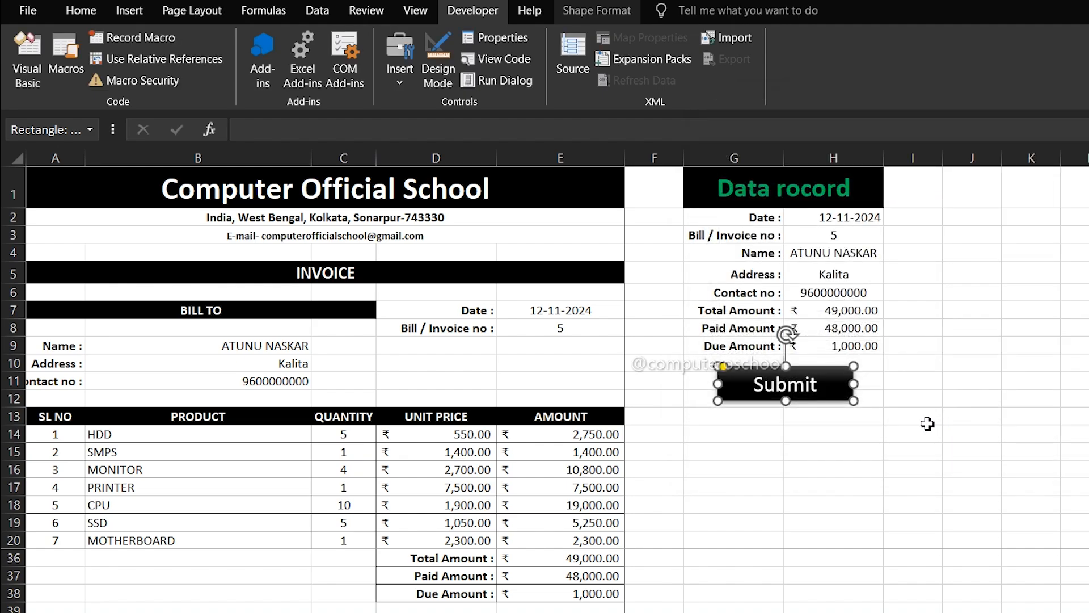
left_click(829, 440)
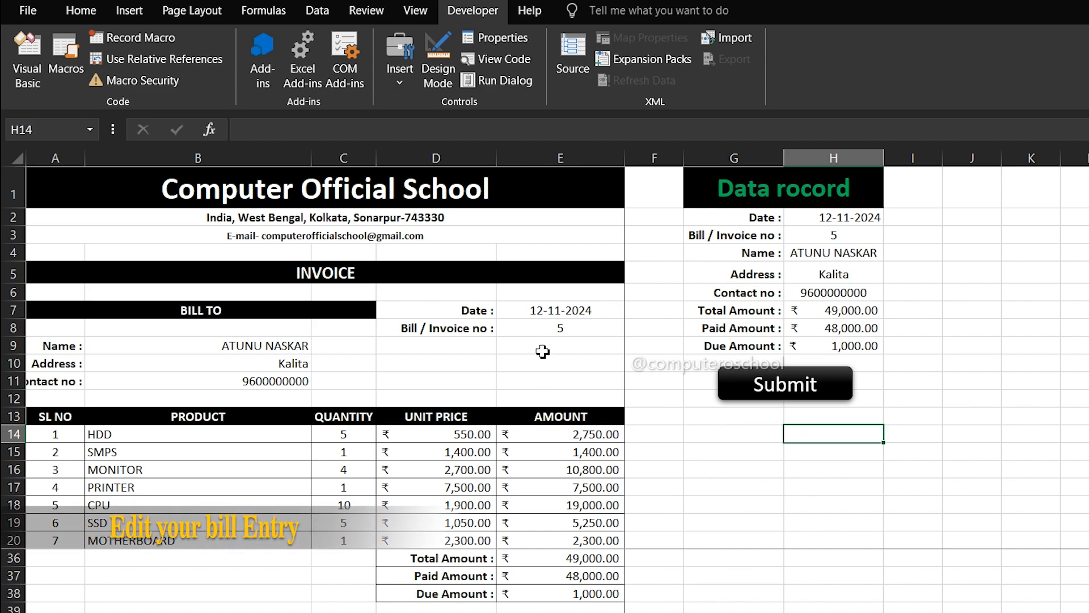
Set the invoice date in E7 to 13/11/2024 and the bill number in E8 to 6.
left_click(544, 314)
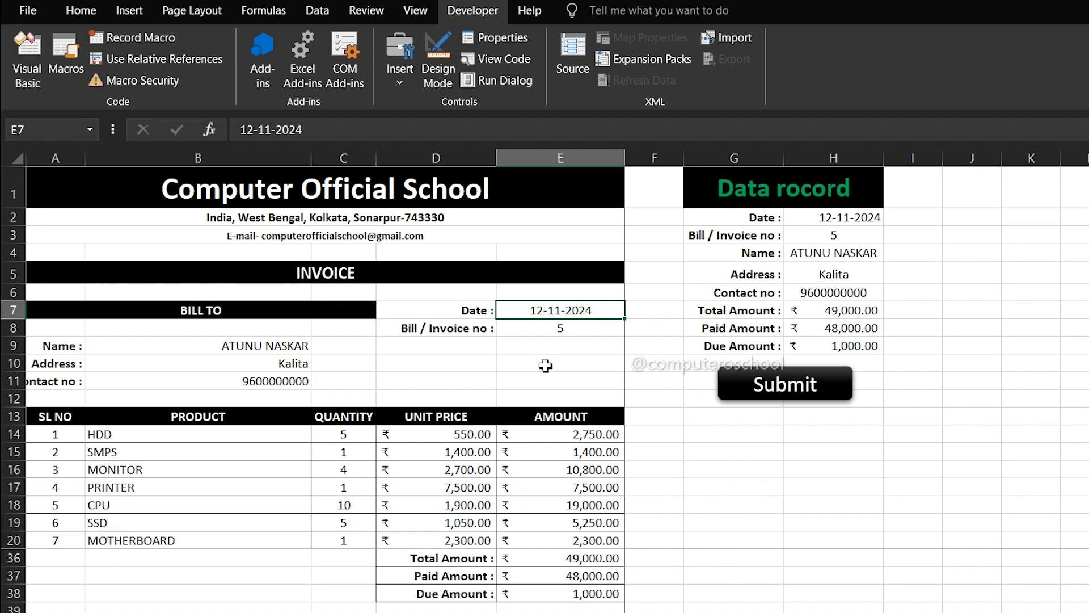
type("13/11/2024")
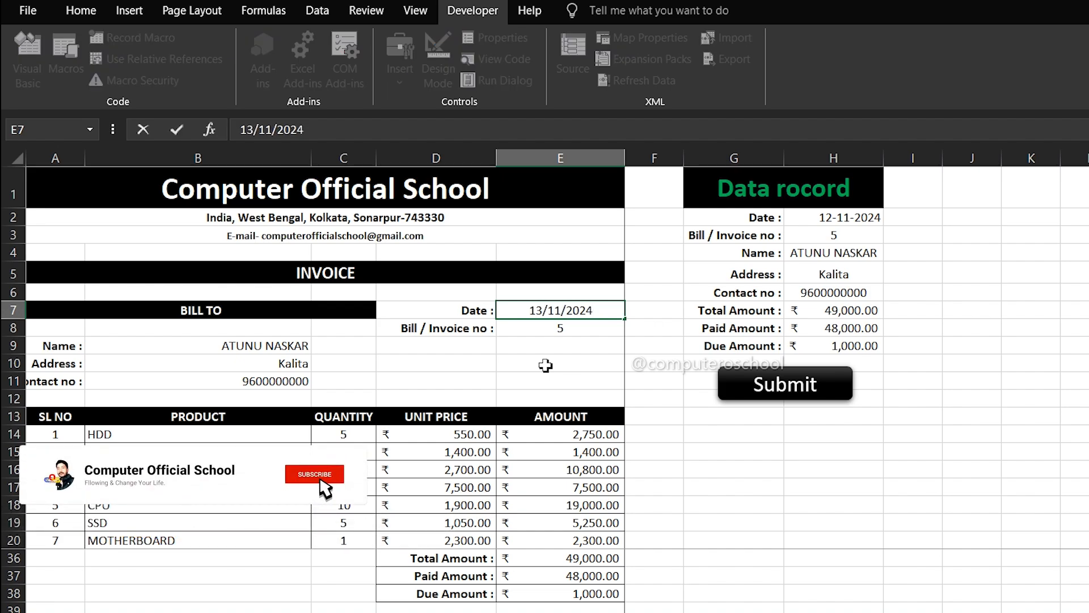
key("Return")
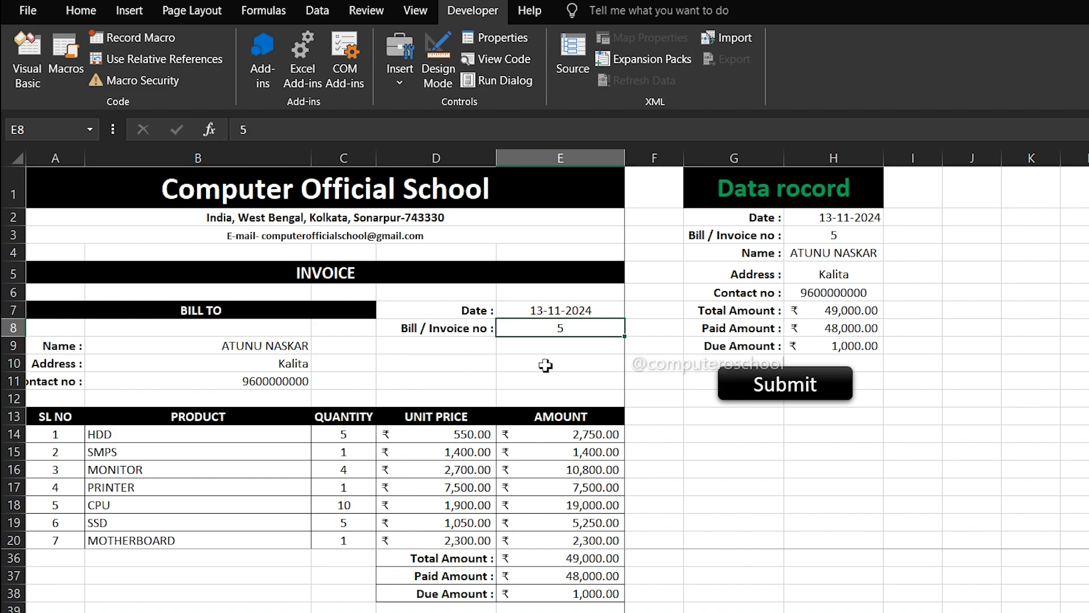
type("6")
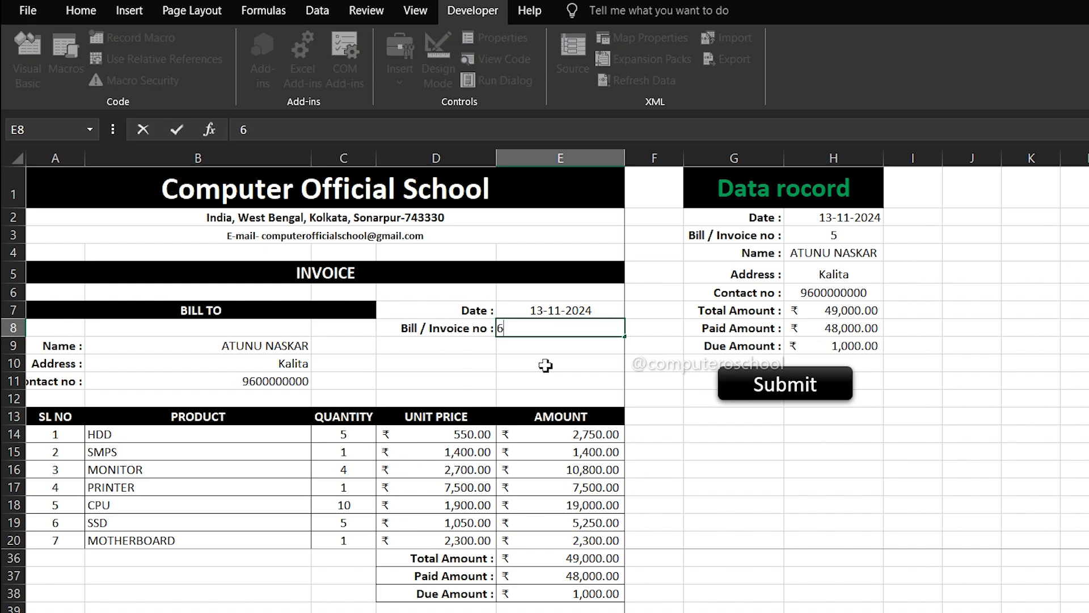
key("Return")
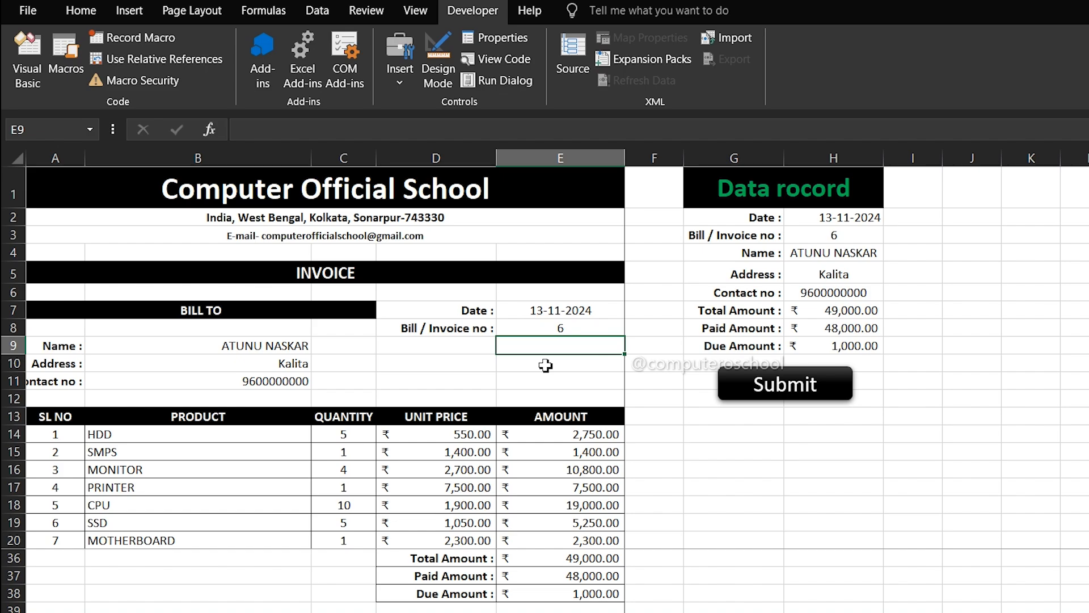
Replace the customer's name, address and contact number in B9:B11 of the invoice with the new customer's details.
key("Left")
key("Left")
key("Left")
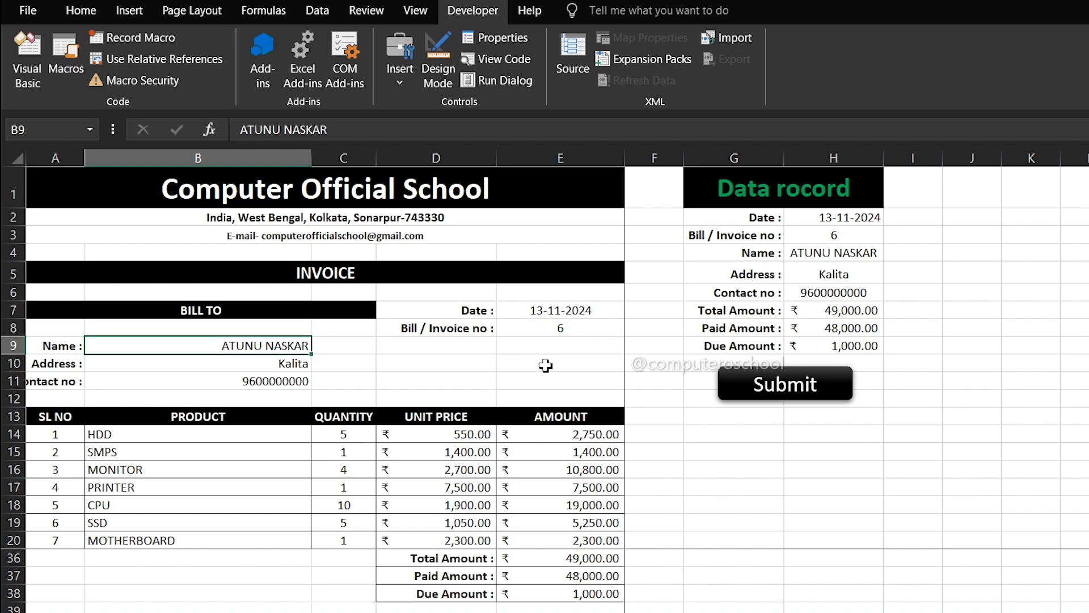
type("Arup Naskar")
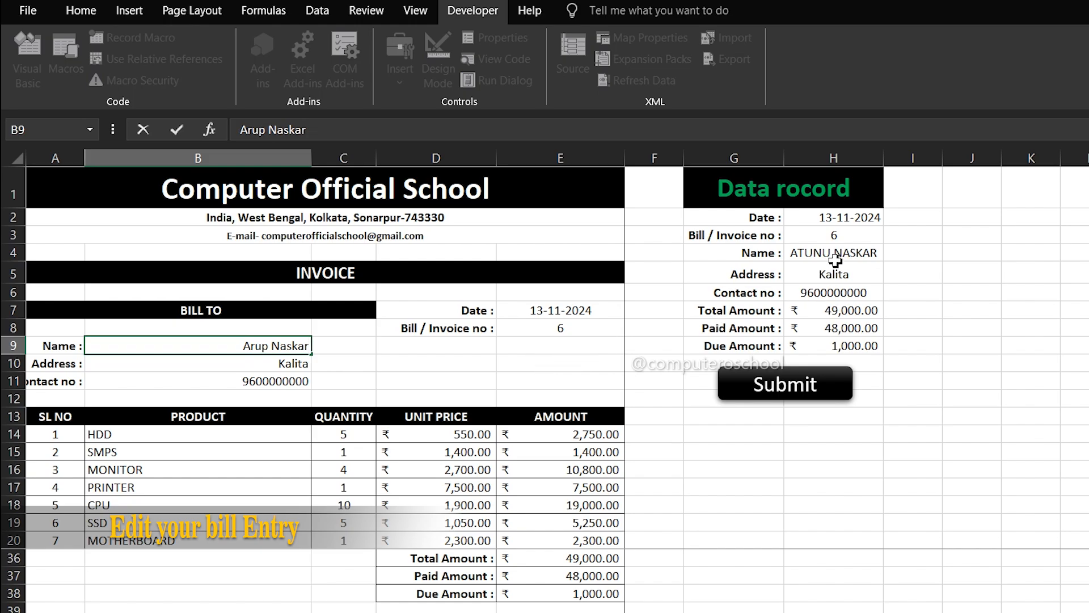
key("Return")
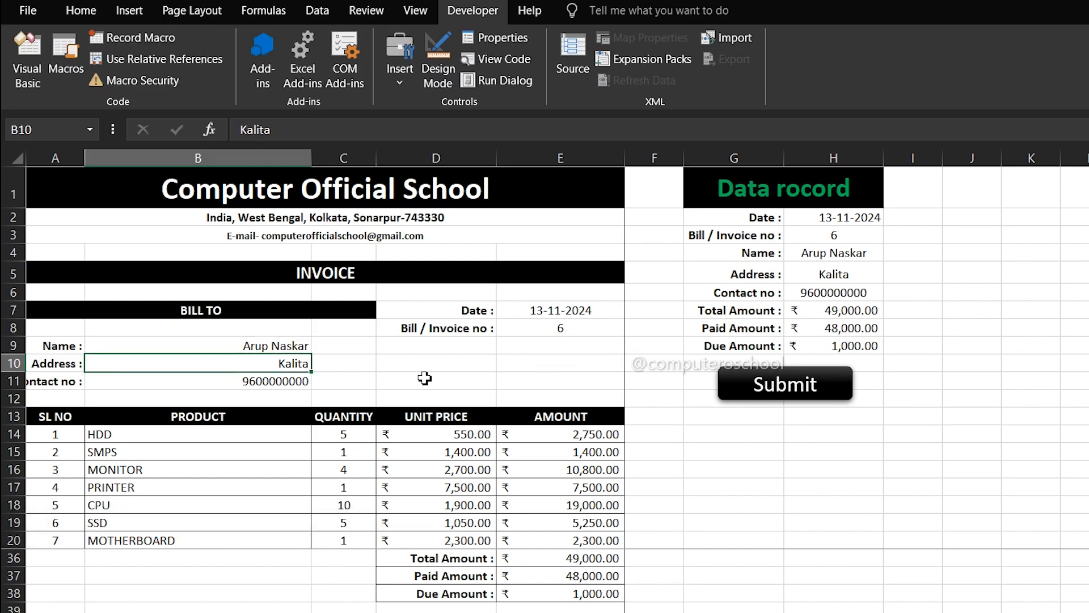
type("Kolkata")
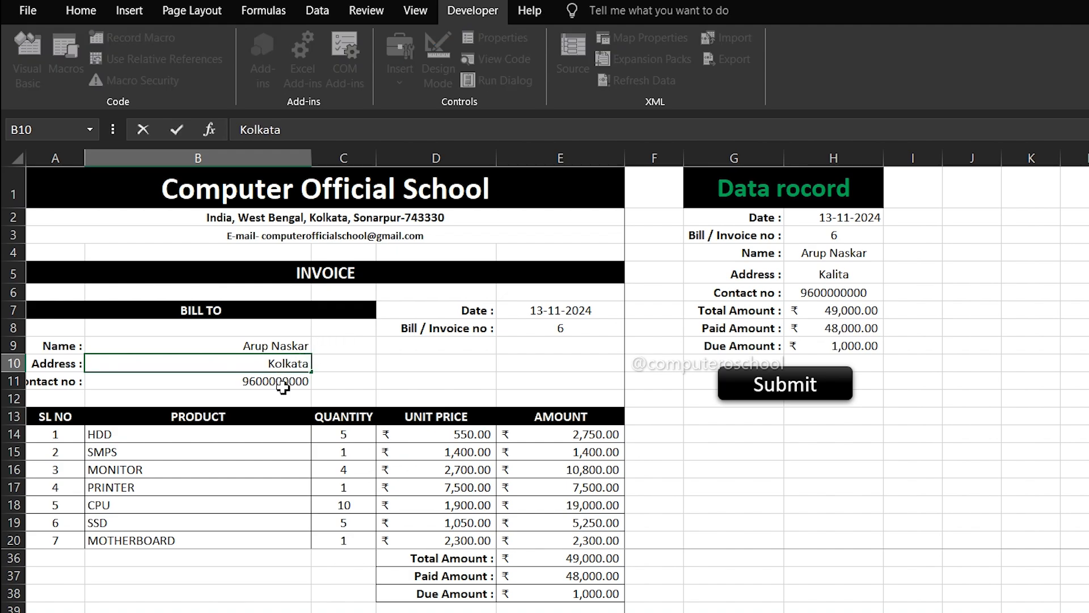
key("Return")
type("98")
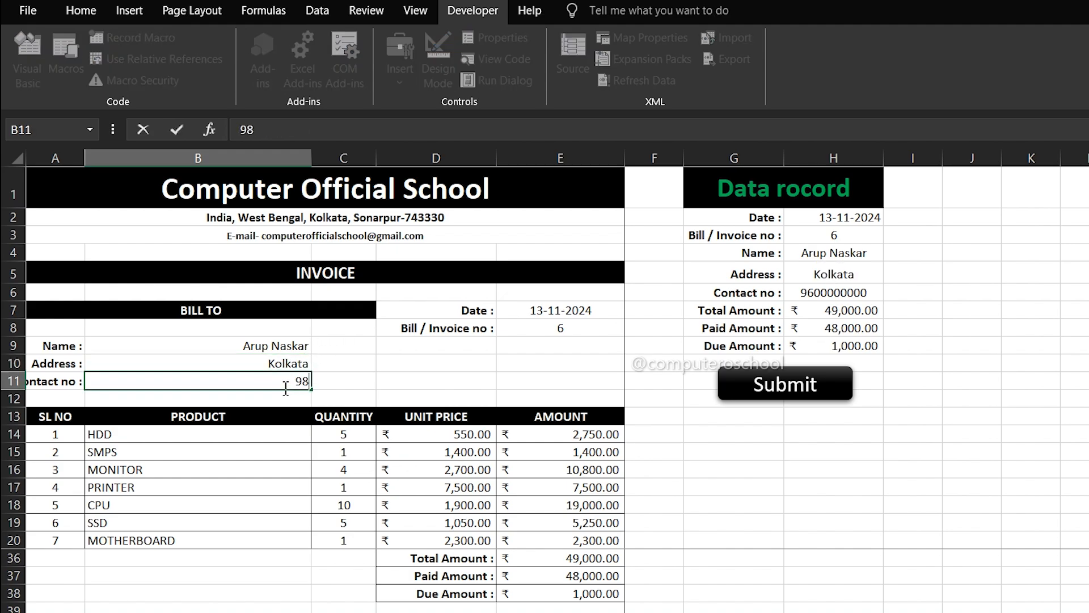
type("00000000")
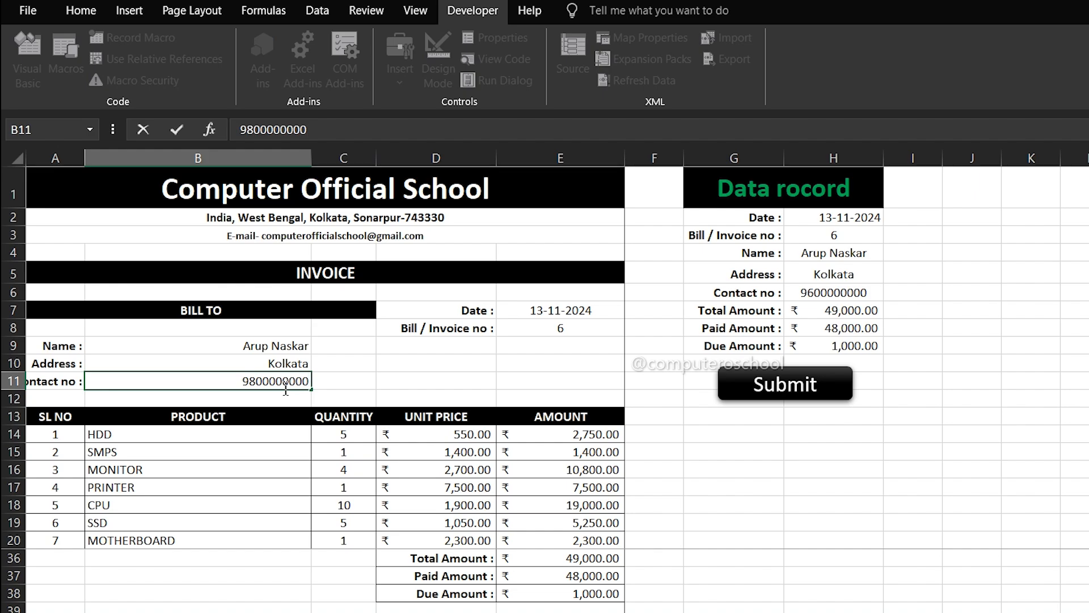
Change the product in B14 to MOTHERBOARD and the product in B16 to PRINTER on the invoice.
left_click(288, 441)
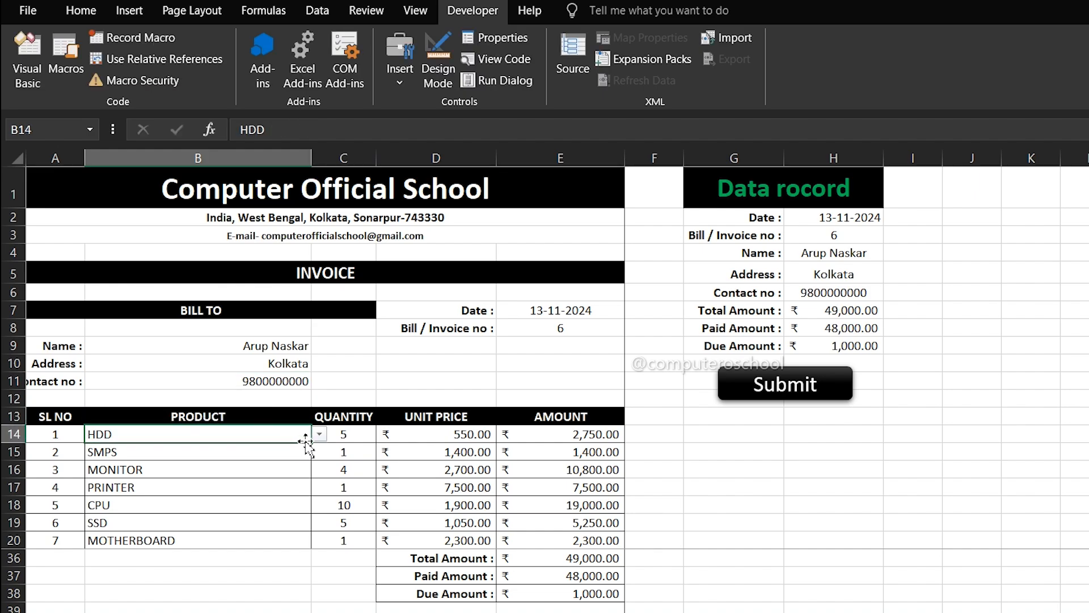
left_click(319, 434)
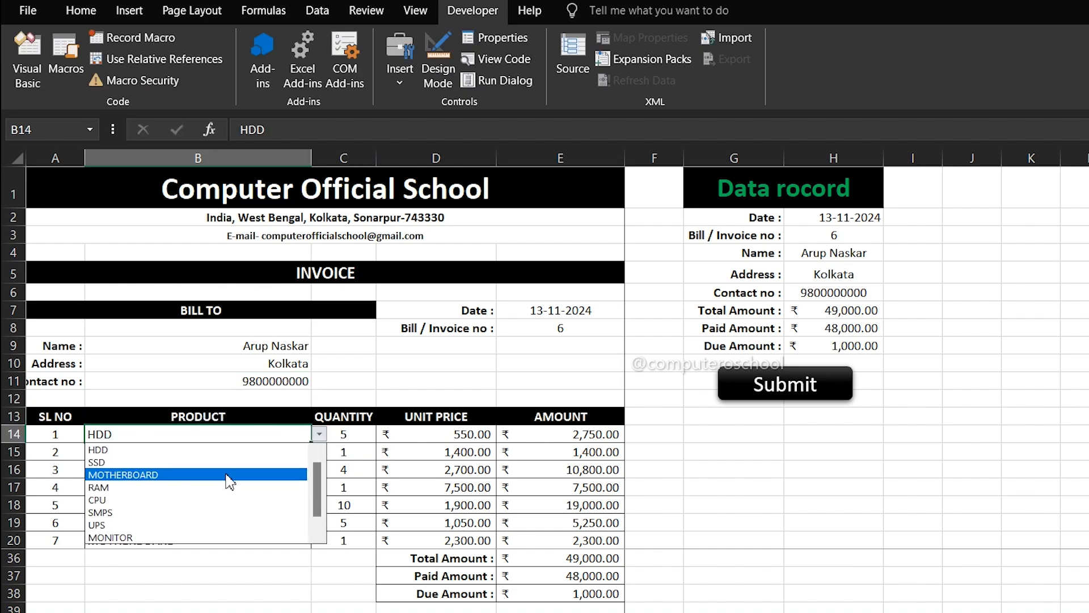
left_click(227, 474)
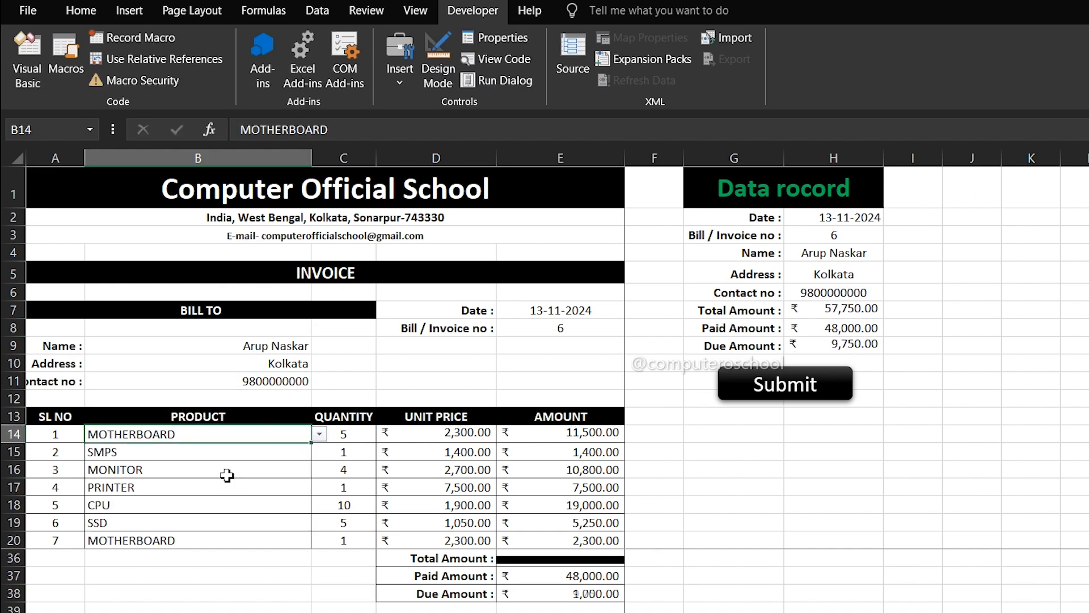
left_click(273, 471)
left_click(319, 469)
left_click(207, 573)
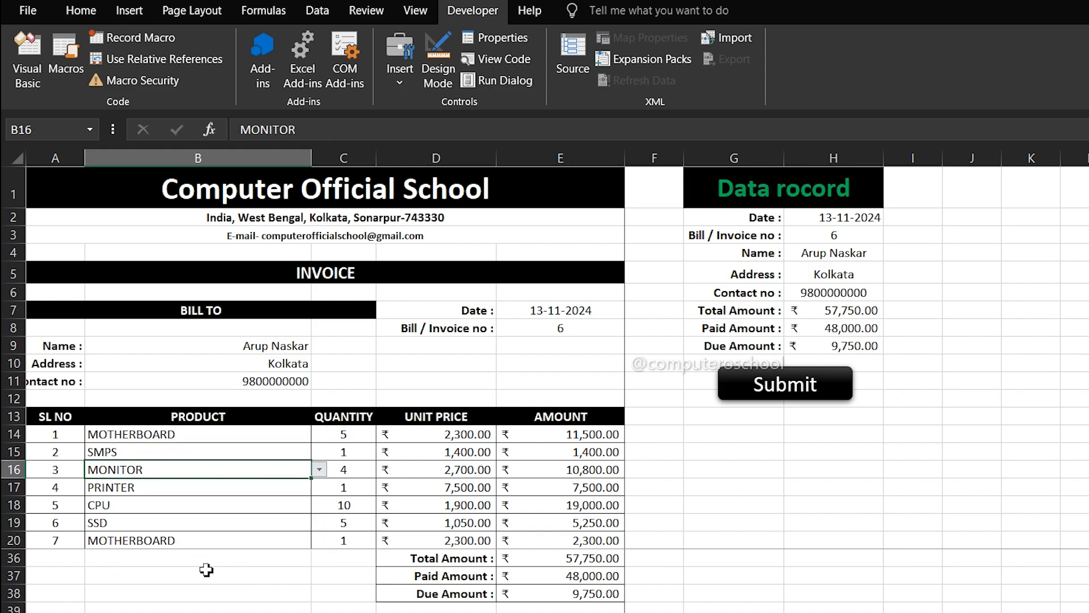
left_click(248, 539)
left_click(309, 510)
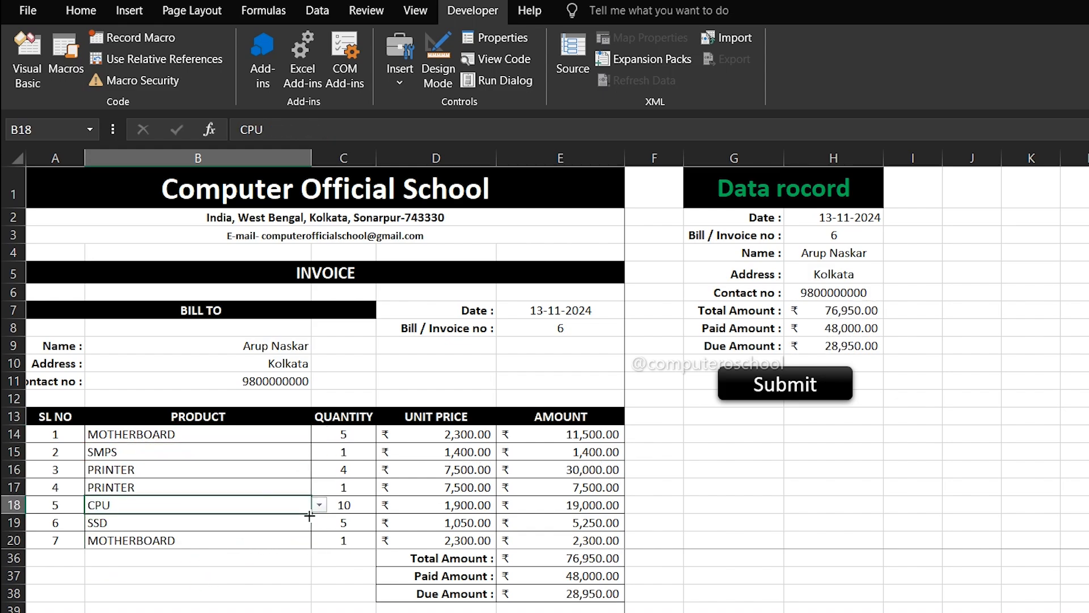
left_click(321, 514)
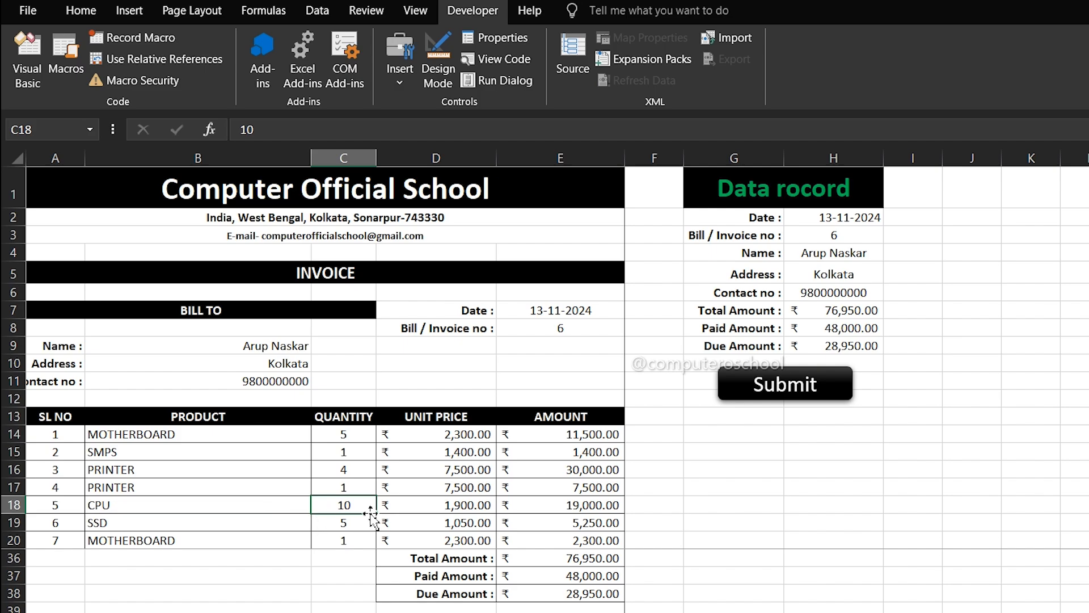
Set the invoice's Paid Amount in E37 to 76000.
left_click(504, 448)
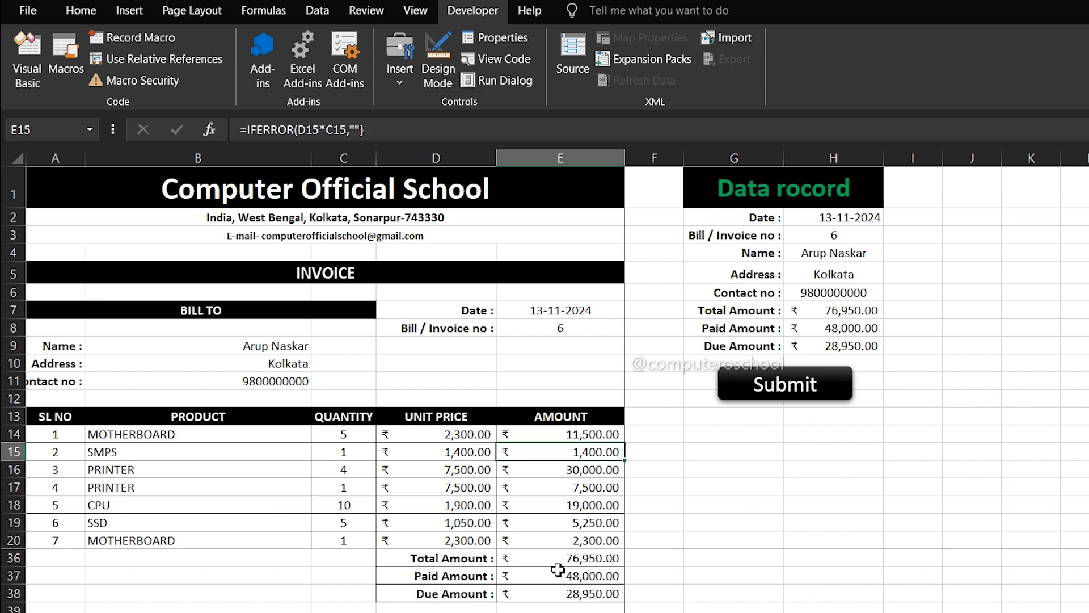
left_click(585, 559)
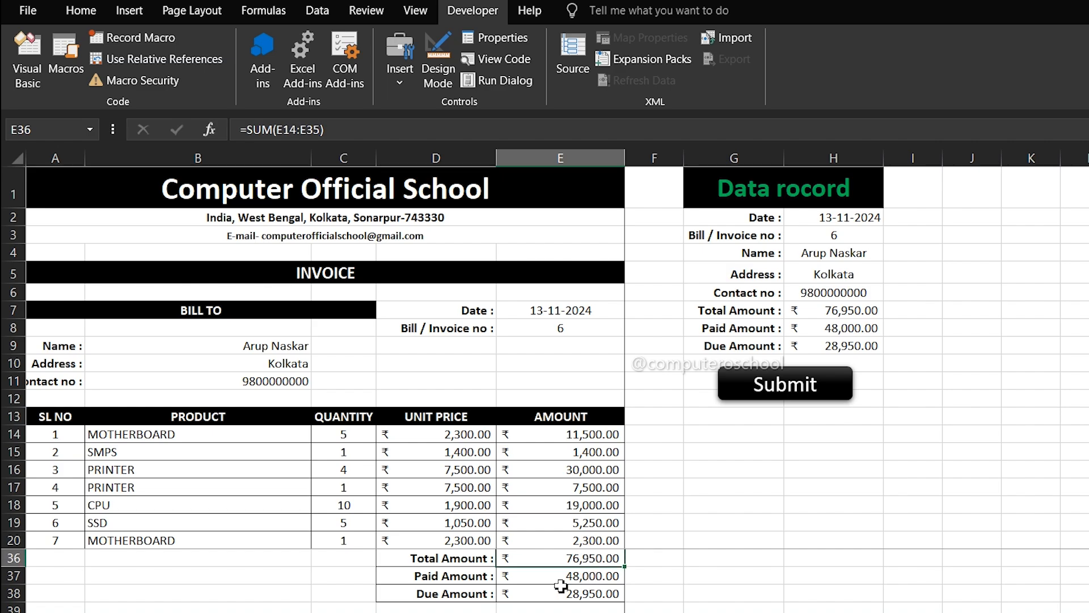
left_click(561, 579)
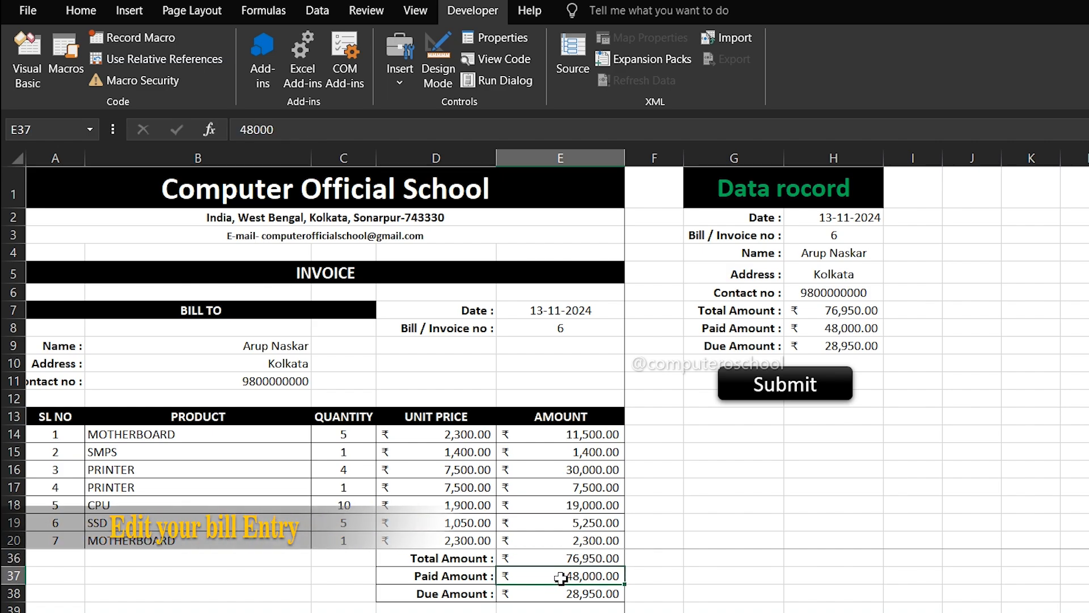
type("76")
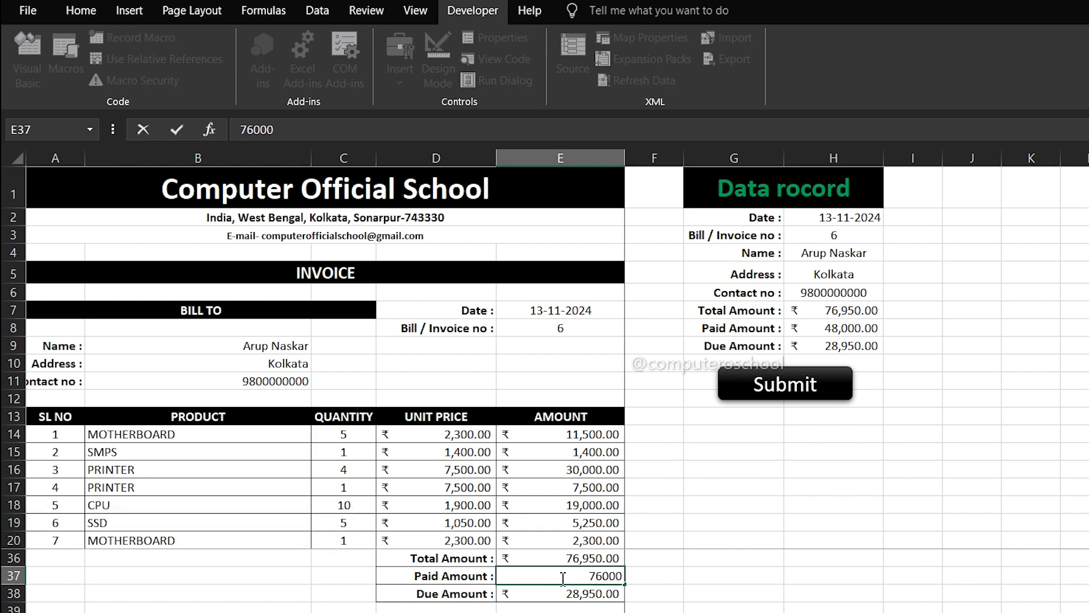
key("Return")
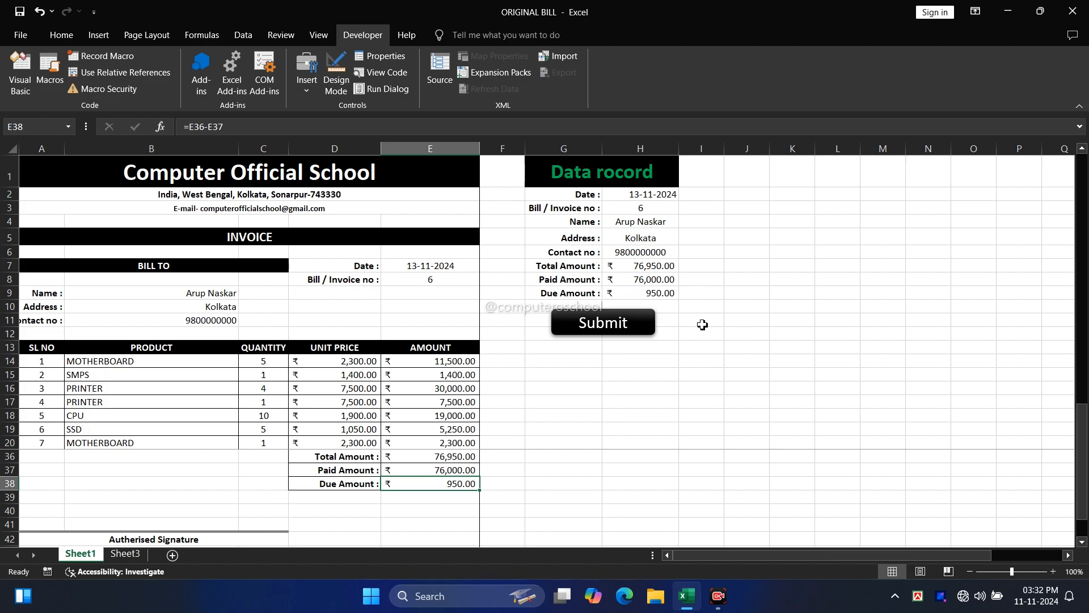
Submit the bill with the invoice's Submit button and check the transferred record on Sheet3.
left_click(614, 329)
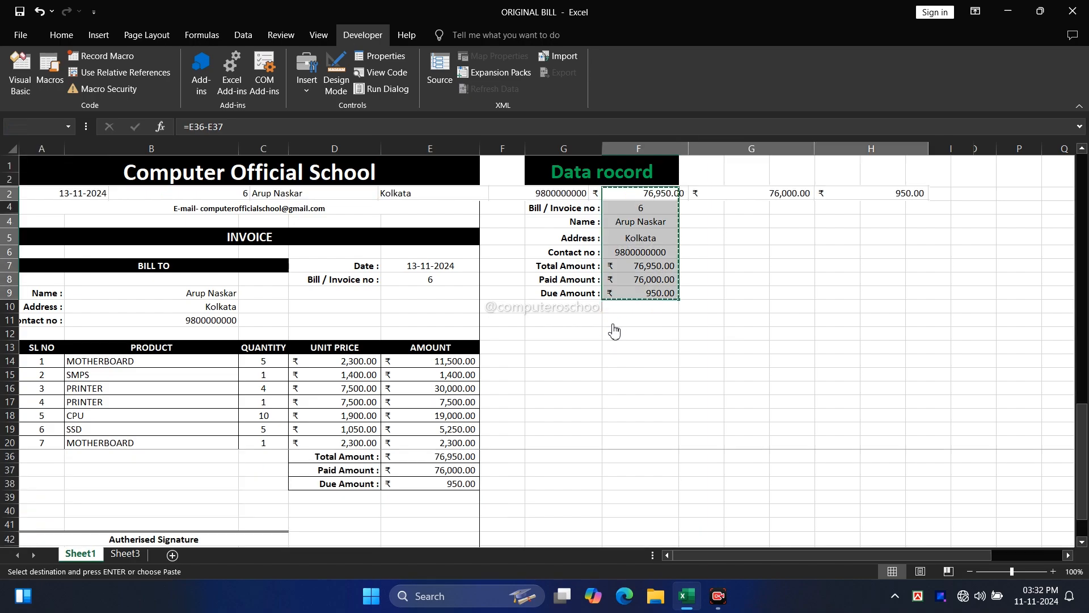
left_click(135, 554)
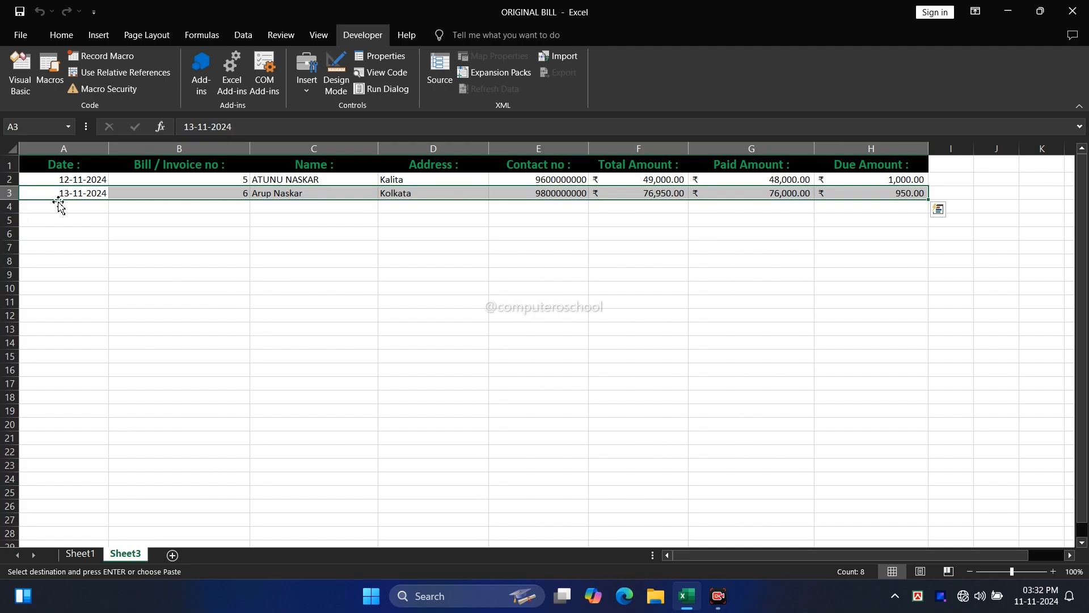
left_click(907, 194)
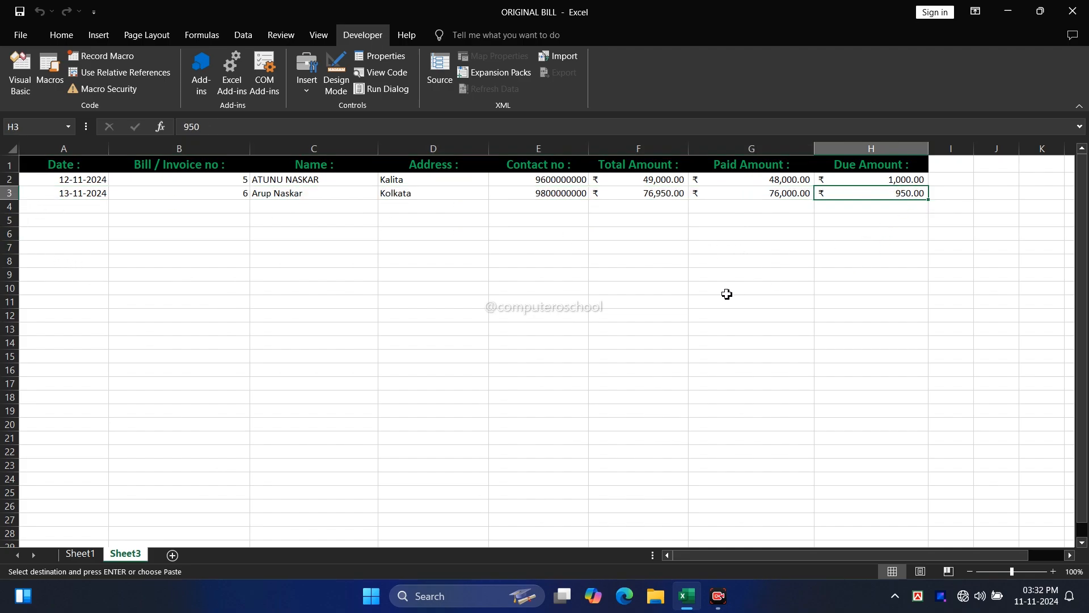
Return to the invoice on Sheet1 and replace the customer's name in B9 with the next customer's name.
left_click(80, 553)
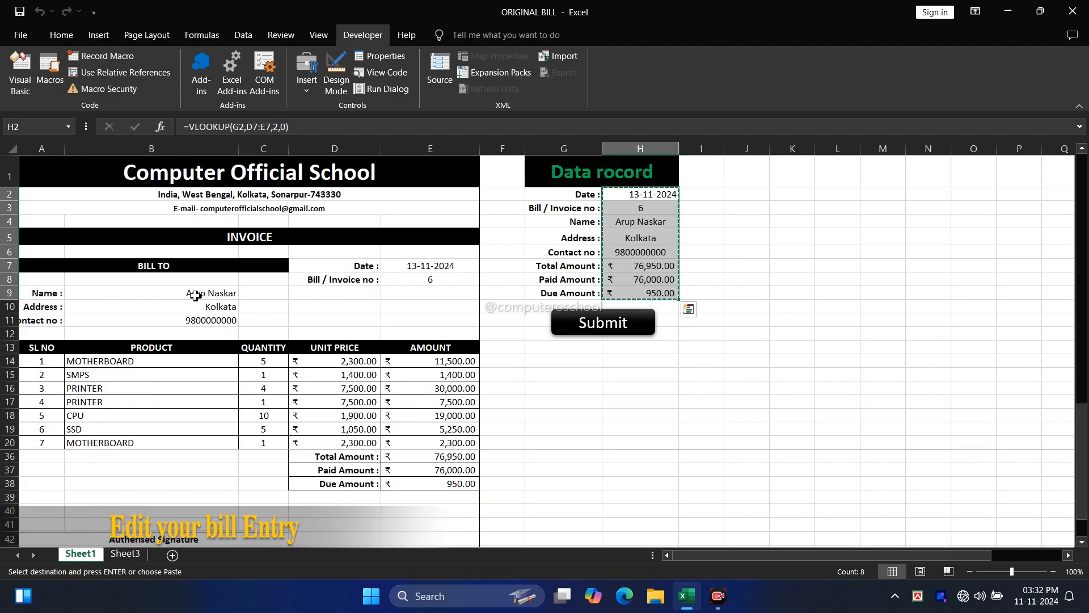
left_click(131, 297)
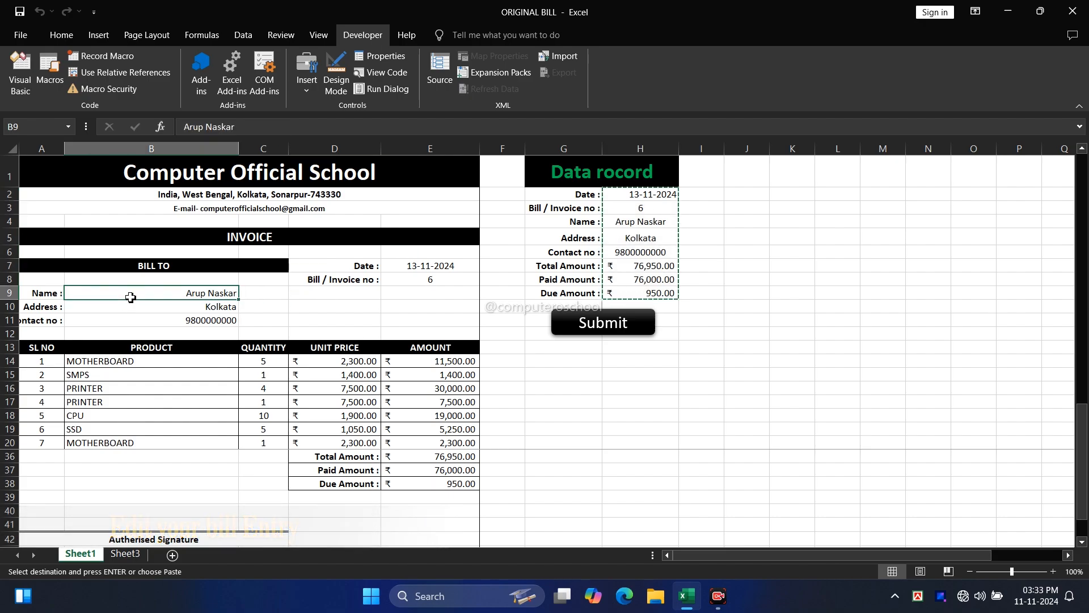
type("Rahul das")
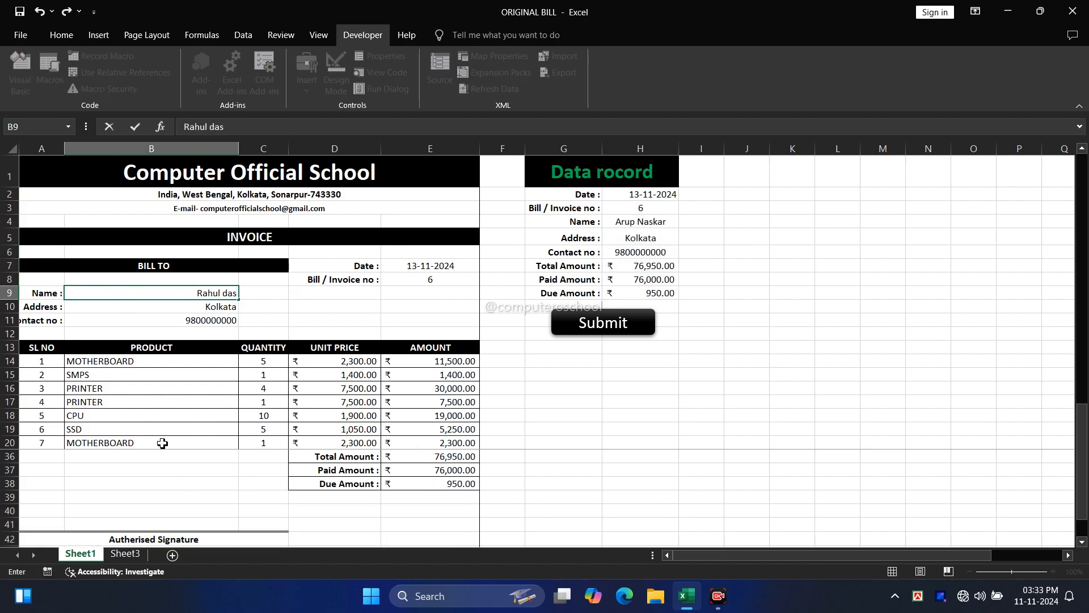
Change the seventh product in B20 to SSD and set the Paid Amount in E37 to 70000.
left_click(194, 445)
left_click(245, 442)
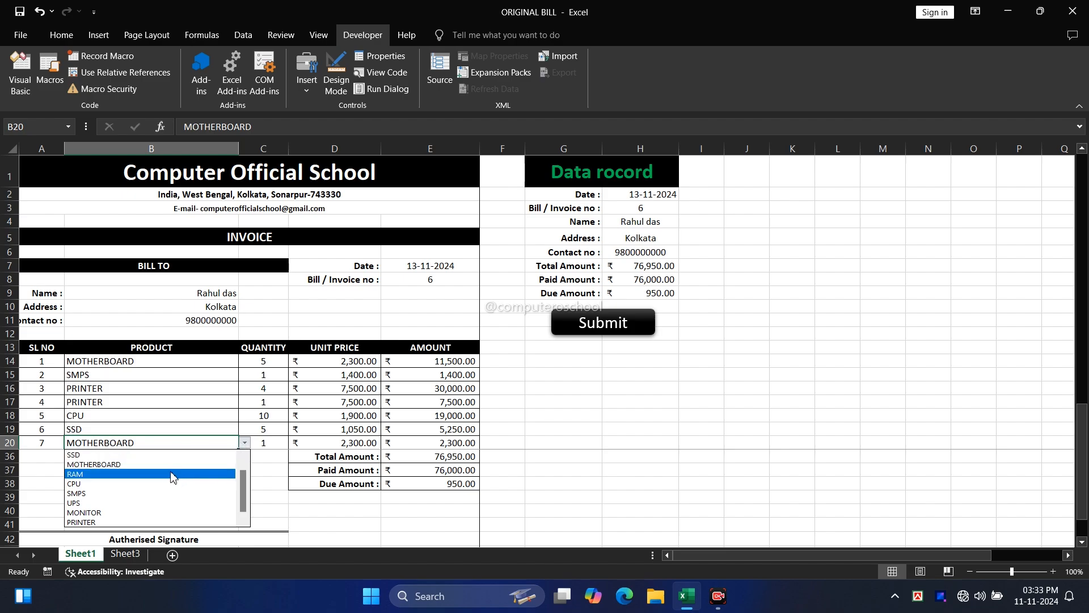
left_click(212, 457)
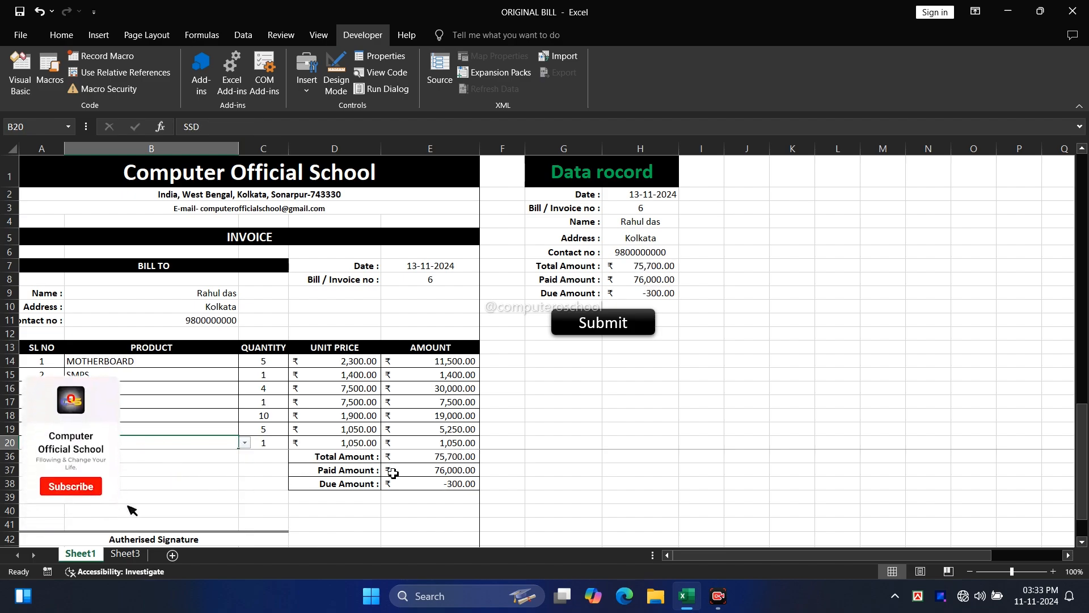
left_click(451, 472)
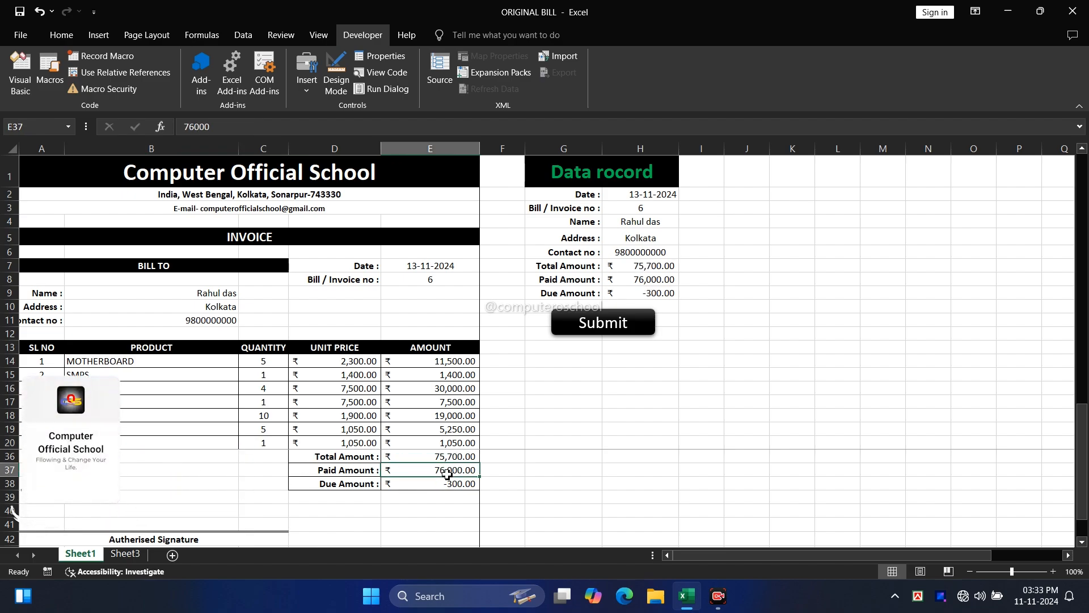
type("70000")
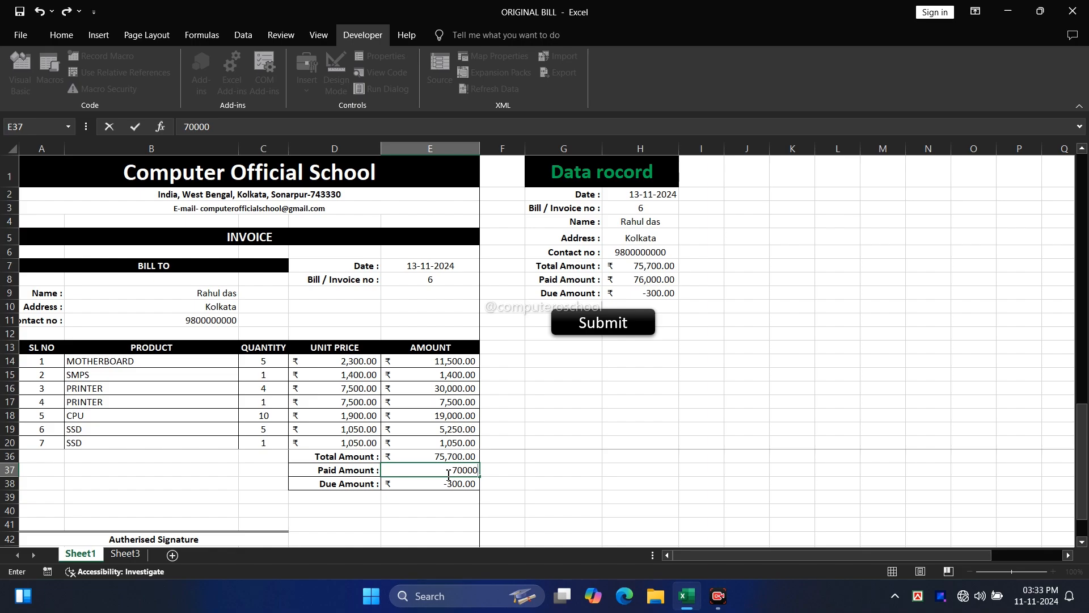
key("Return")
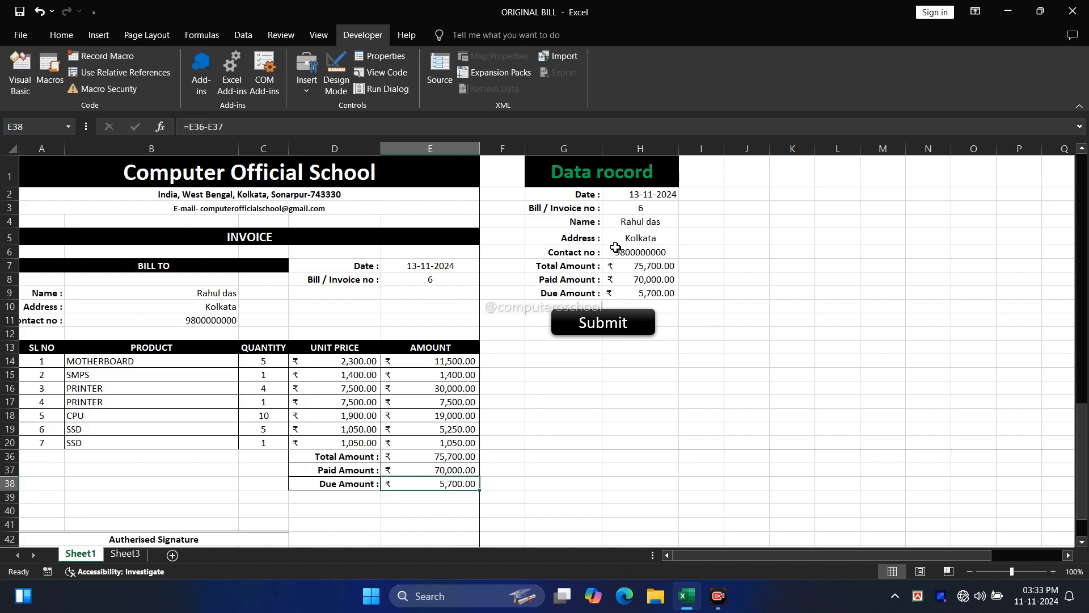
Set the Bill / Invoice no in E8 to 7.
left_click(450, 280)
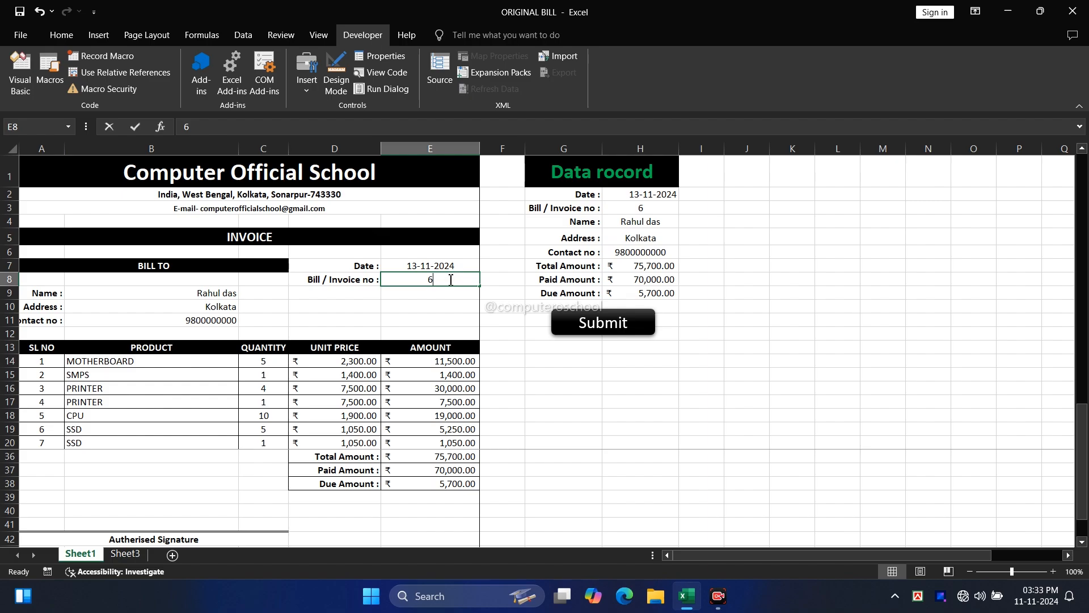
type("7")
key("Return")
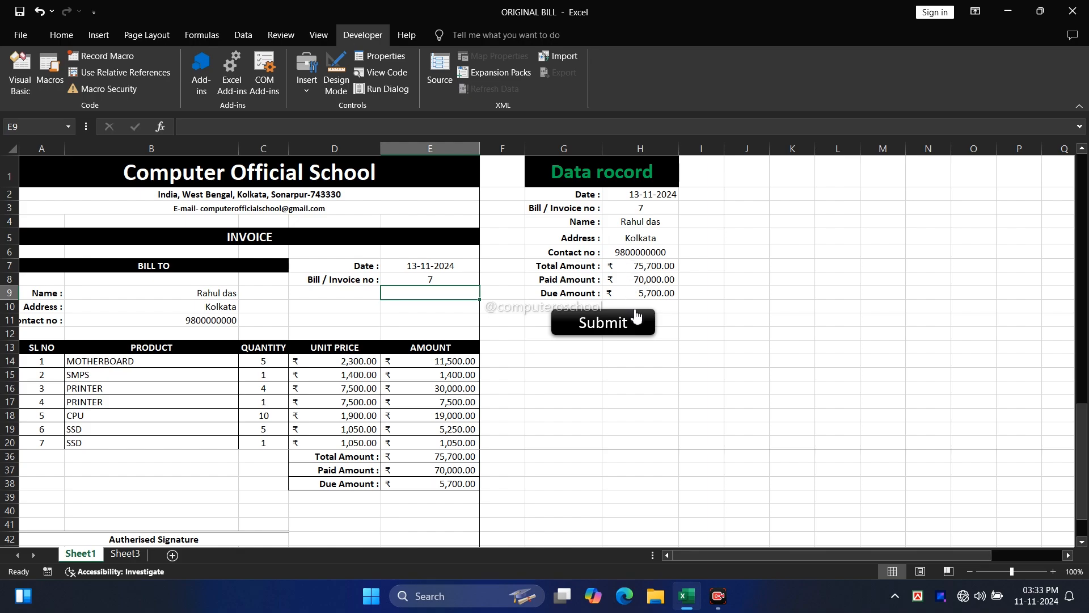
Submit bill 7 and check its name, contact number and paid amount in the Sheet3 record.
left_click(645, 328)
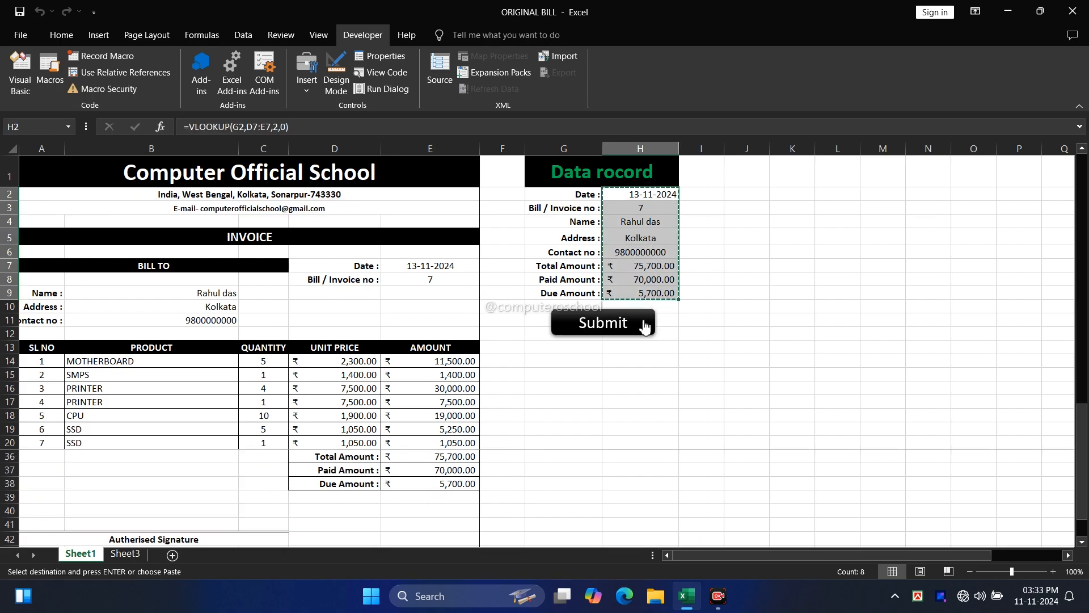
left_click(137, 556)
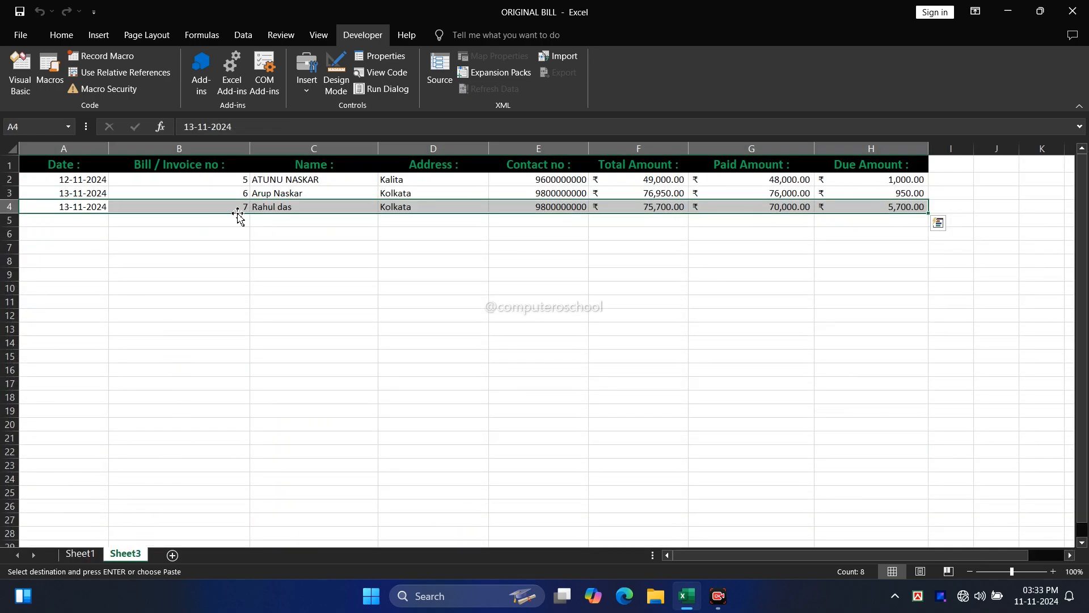
left_click(276, 210)
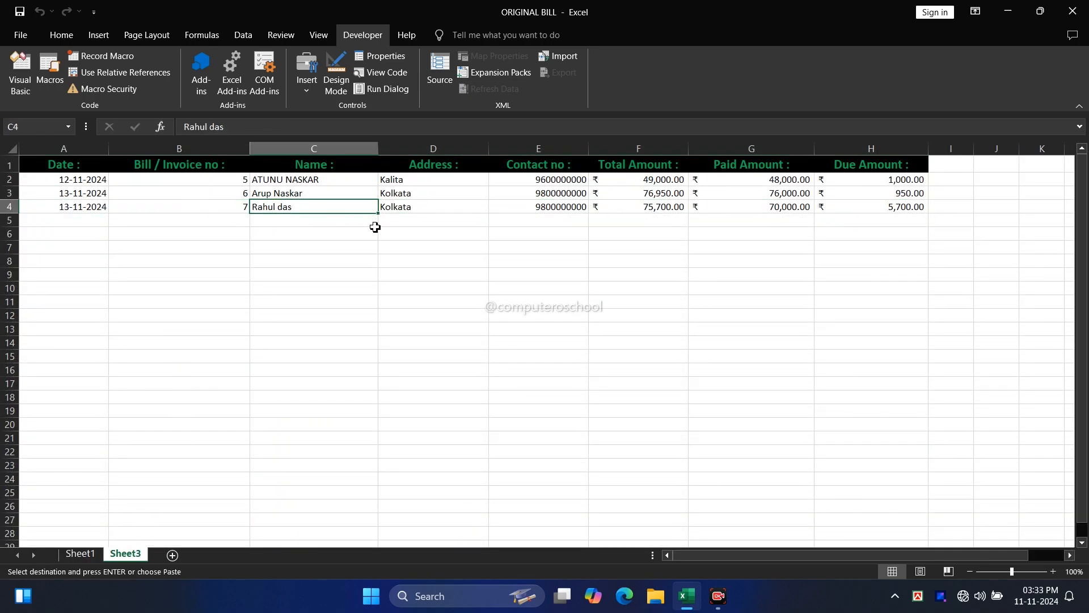
left_click(584, 211)
left_click(793, 212)
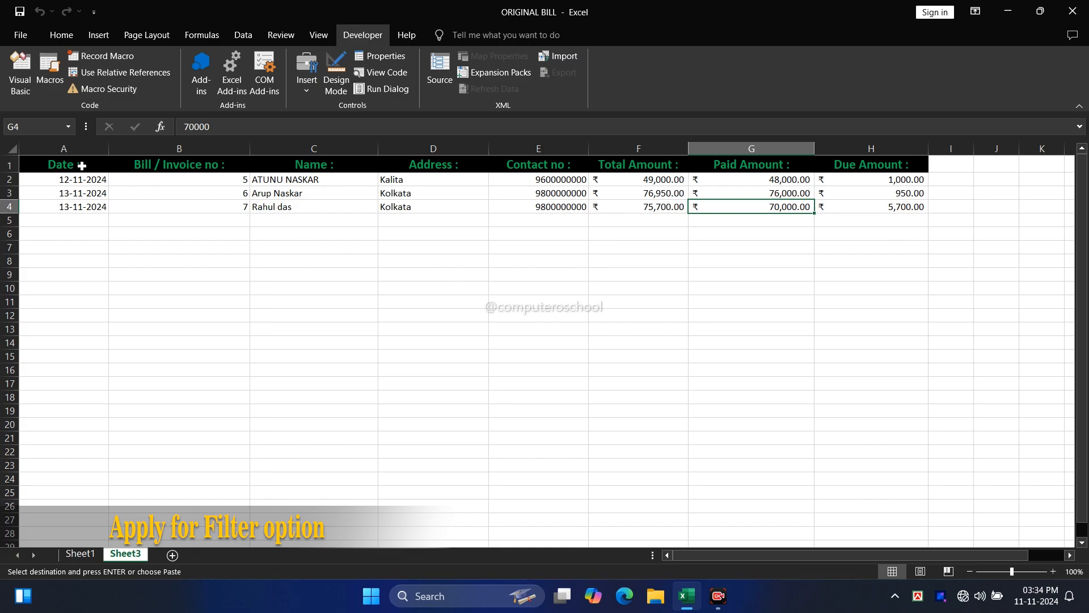
Convert the Sheet3 records in A1:H4 into a table with headers and apply the light green table style.
left_click_drag(81, 165, 901, 216)
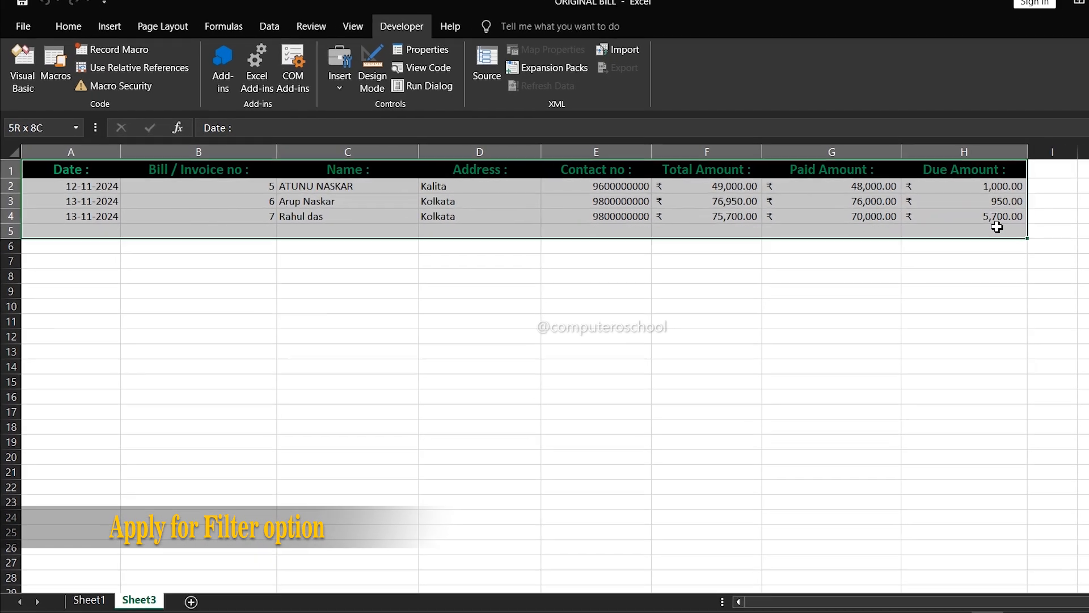
left_click_drag(997, 227, 997, 217)
left_click(108, 29)
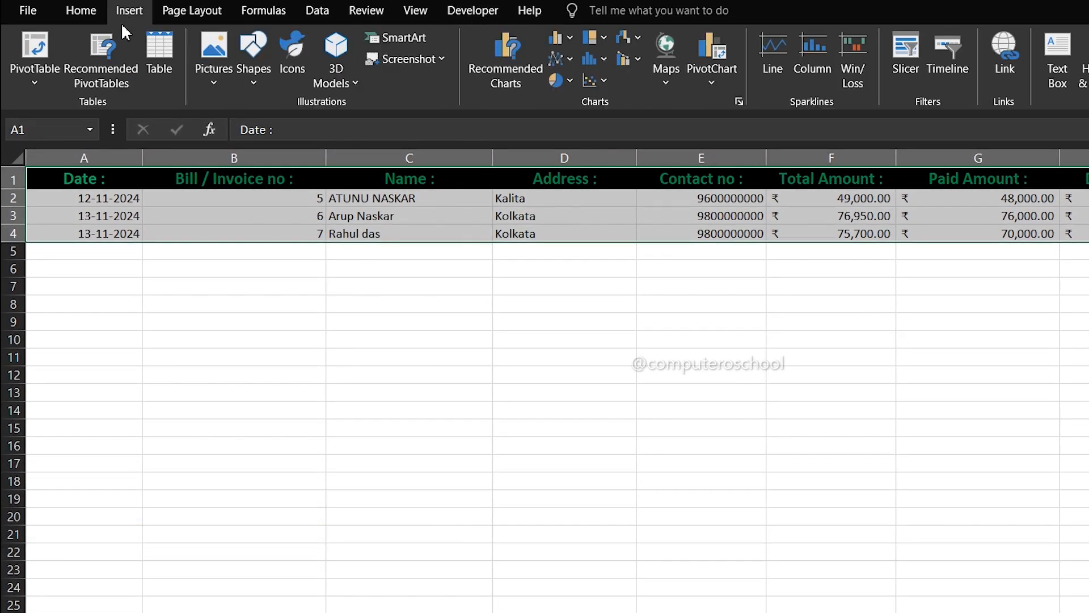
left_click(162, 65)
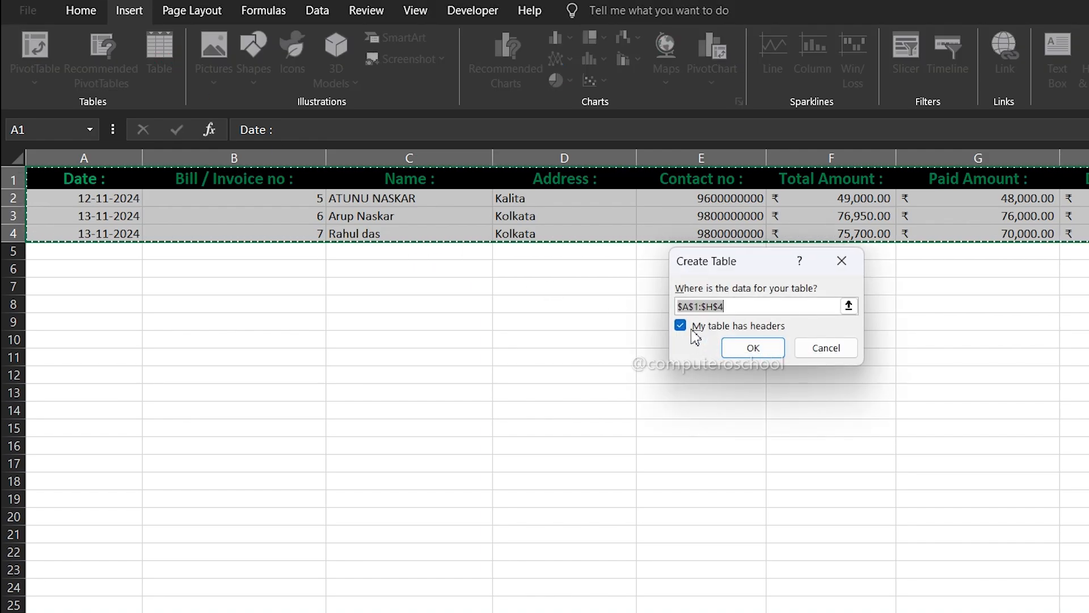
left_click(758, 348)
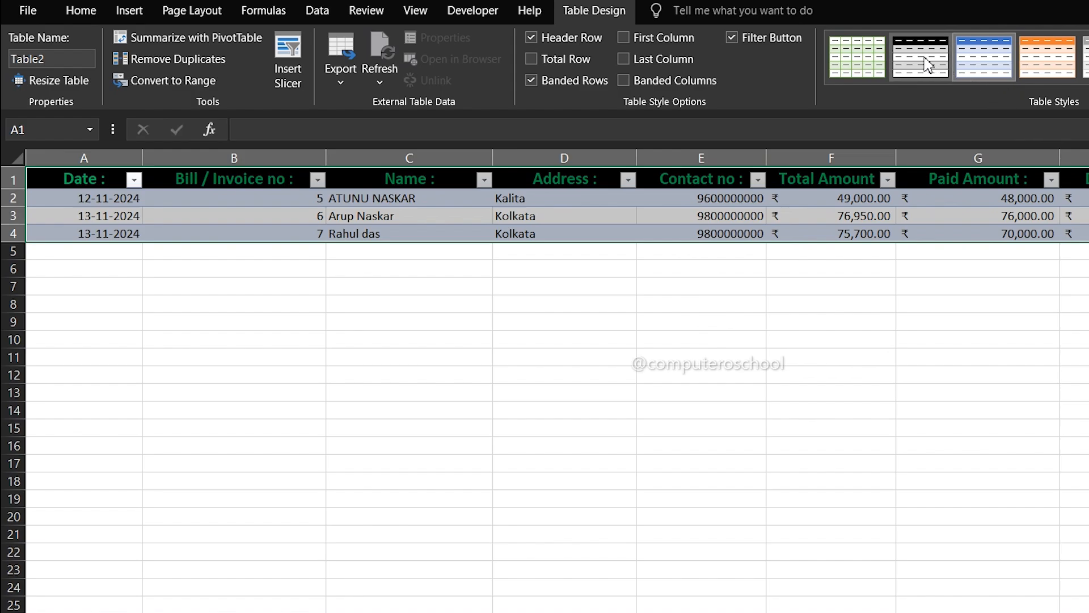
left_click(856, 71)
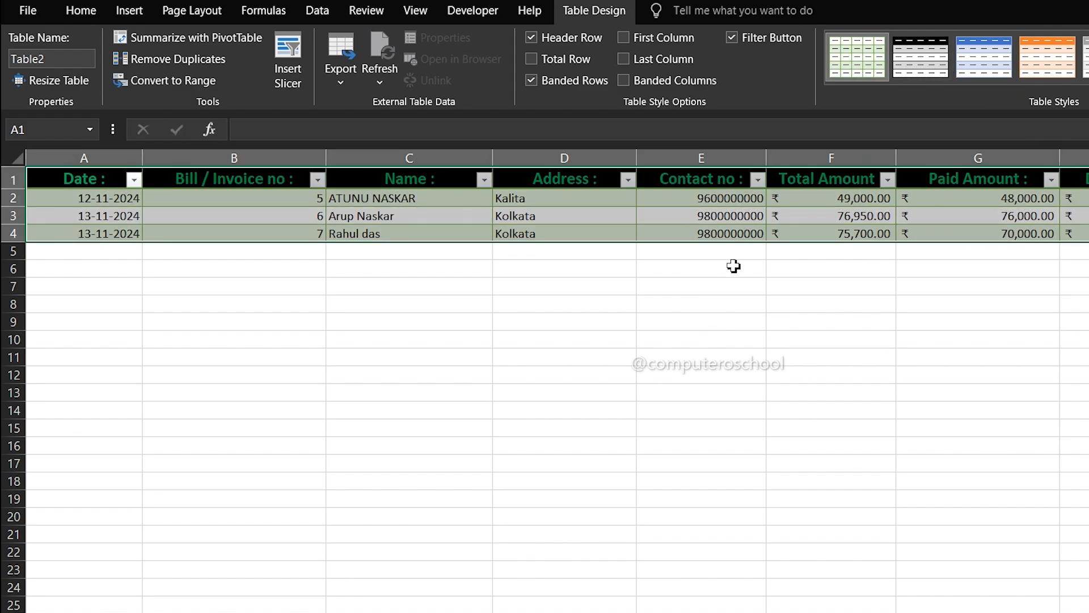
Filter the Bill / Invoice no column of the record table to show only bill 6.
left_click(703, 288)
left_click(317, 180)
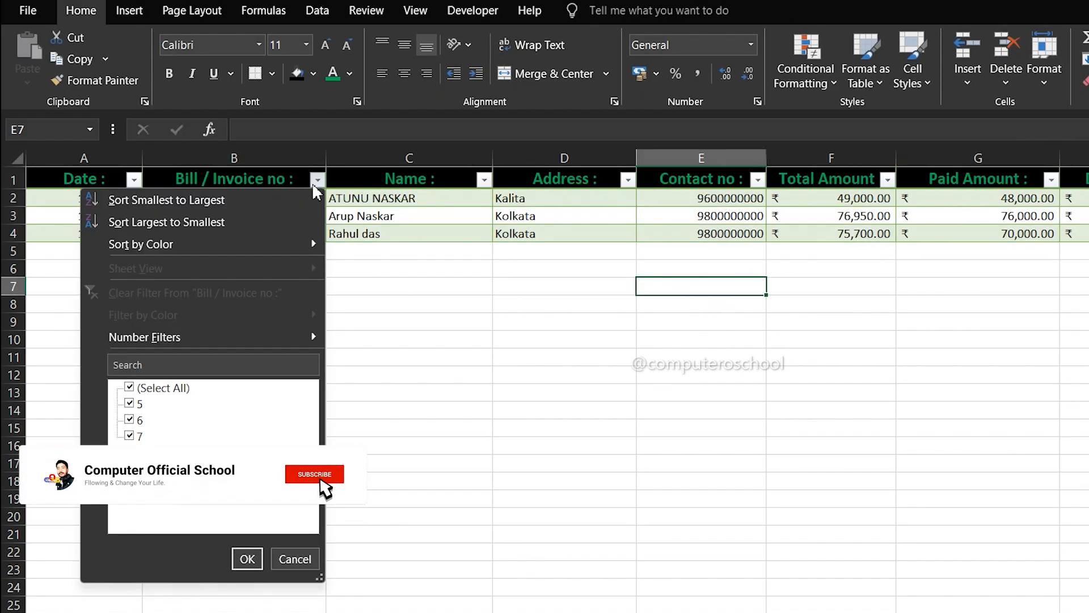
left_click(130, 388)
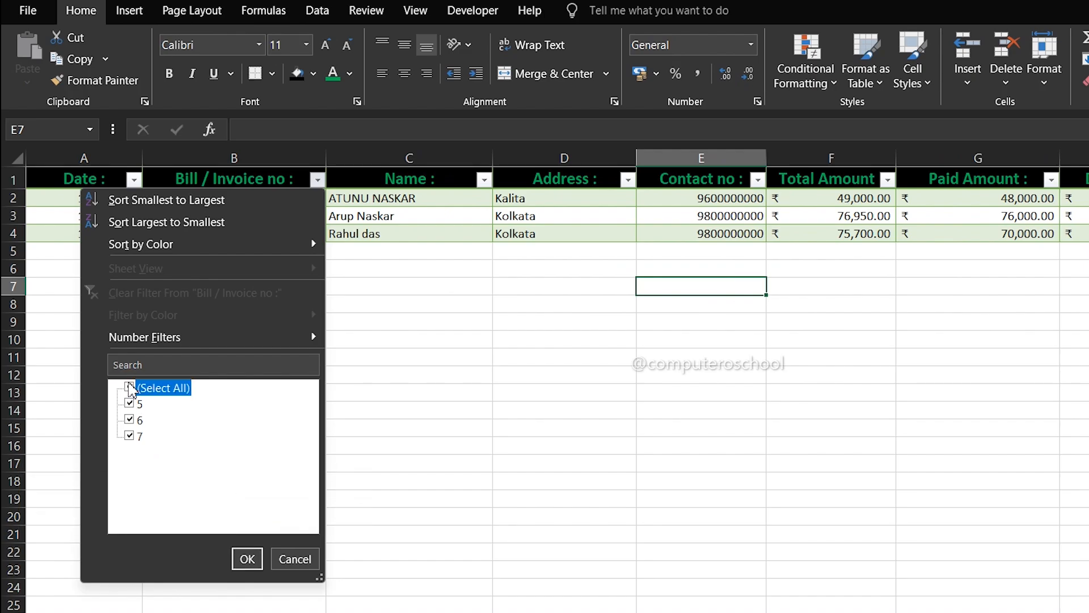
left_click(130, 420)
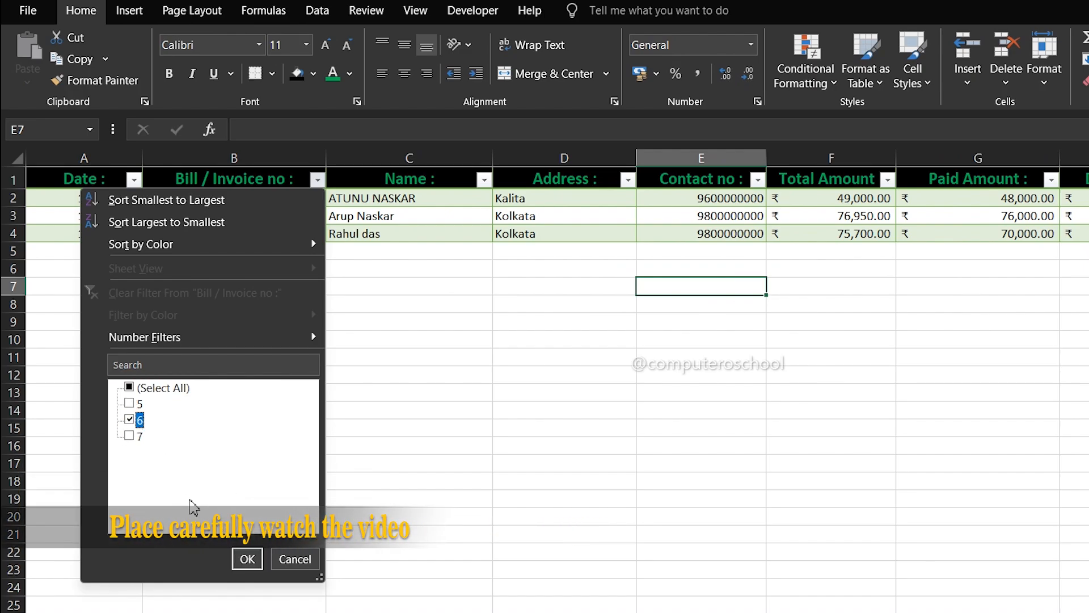
left_click(246, 559)
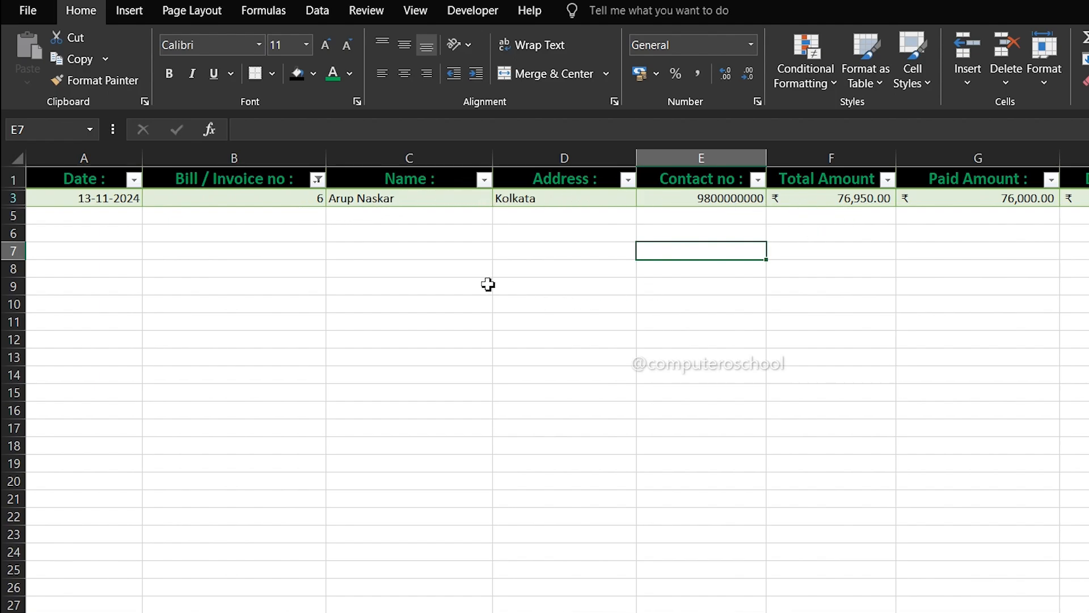
Select all values again in the Bill / Invoice no filter to show every record.
left_click(318, 180)
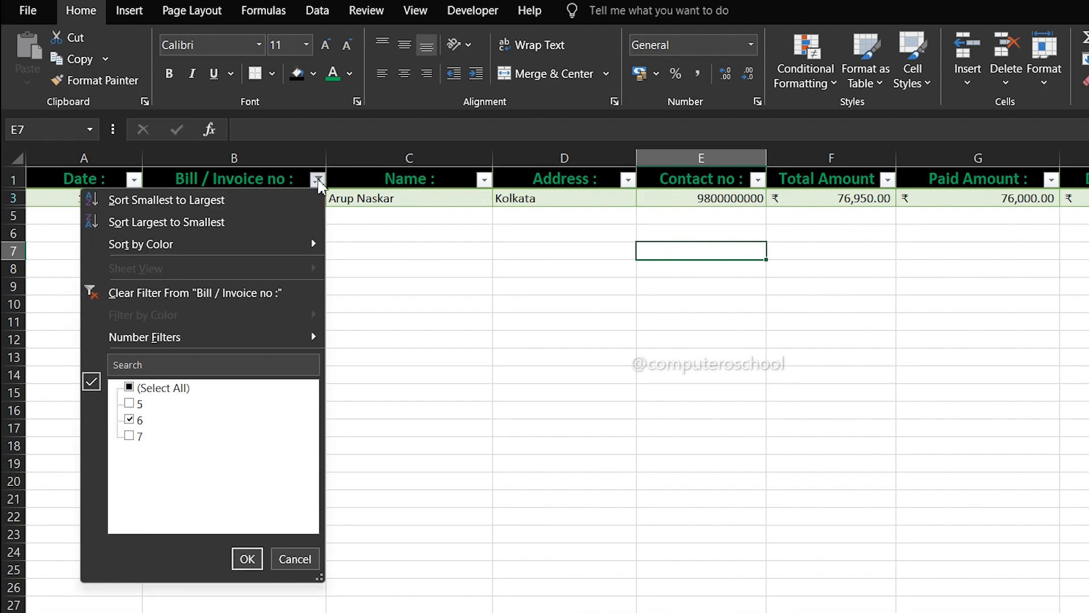
left_click(130, 389)
left_click(246, 559)
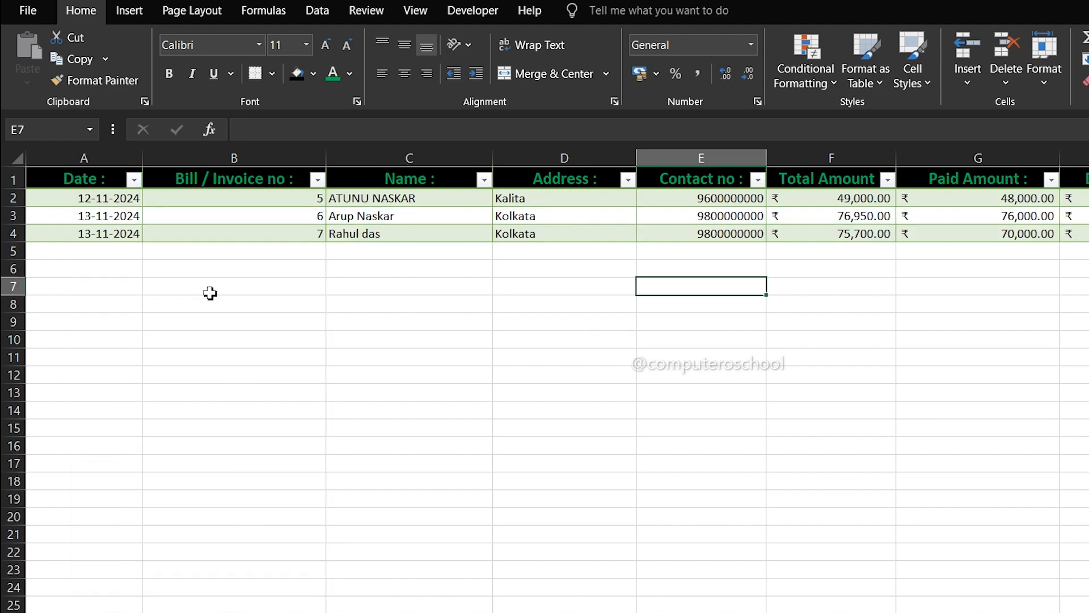